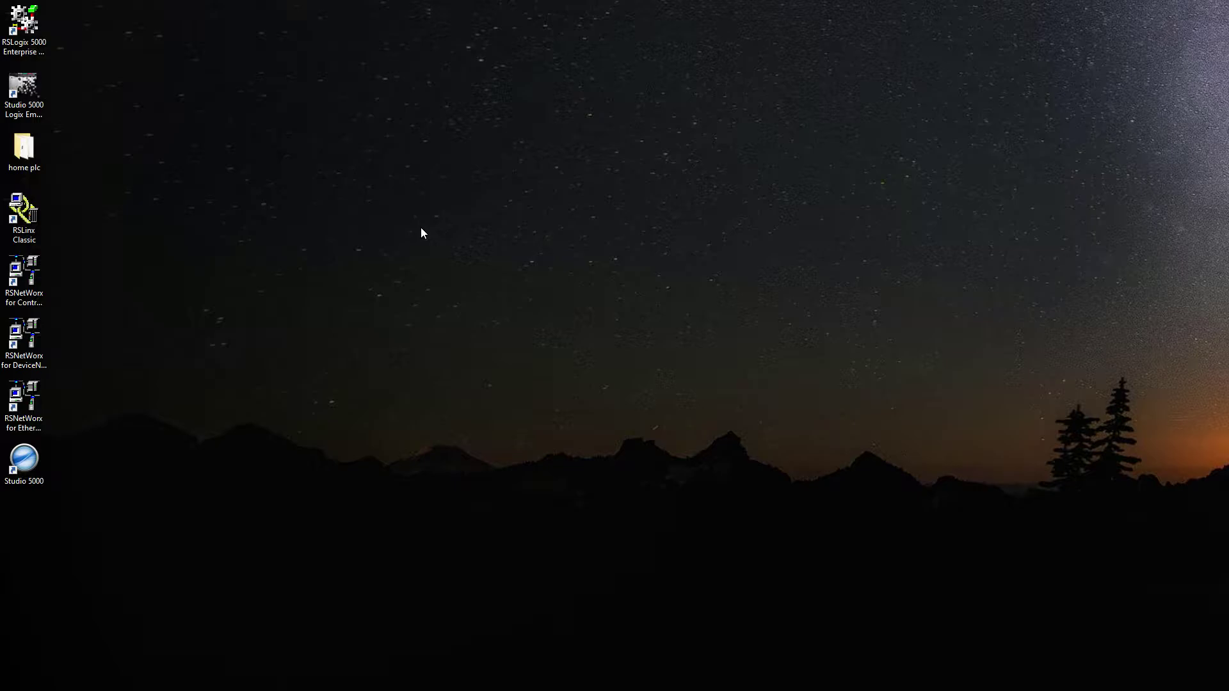
Step: Launch RSLogix 5000 and create a 1768-L43 controller project at revision 20 named CompactLogix_L43
double_click(24, 24)
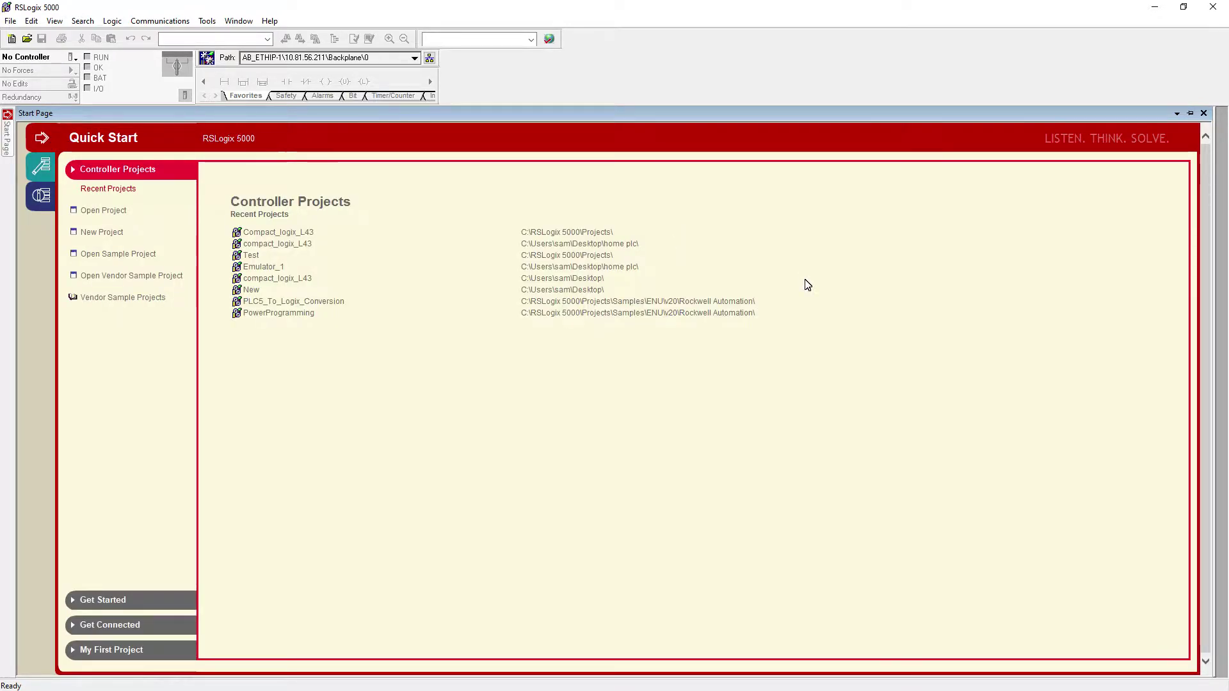
click(1203, 113)
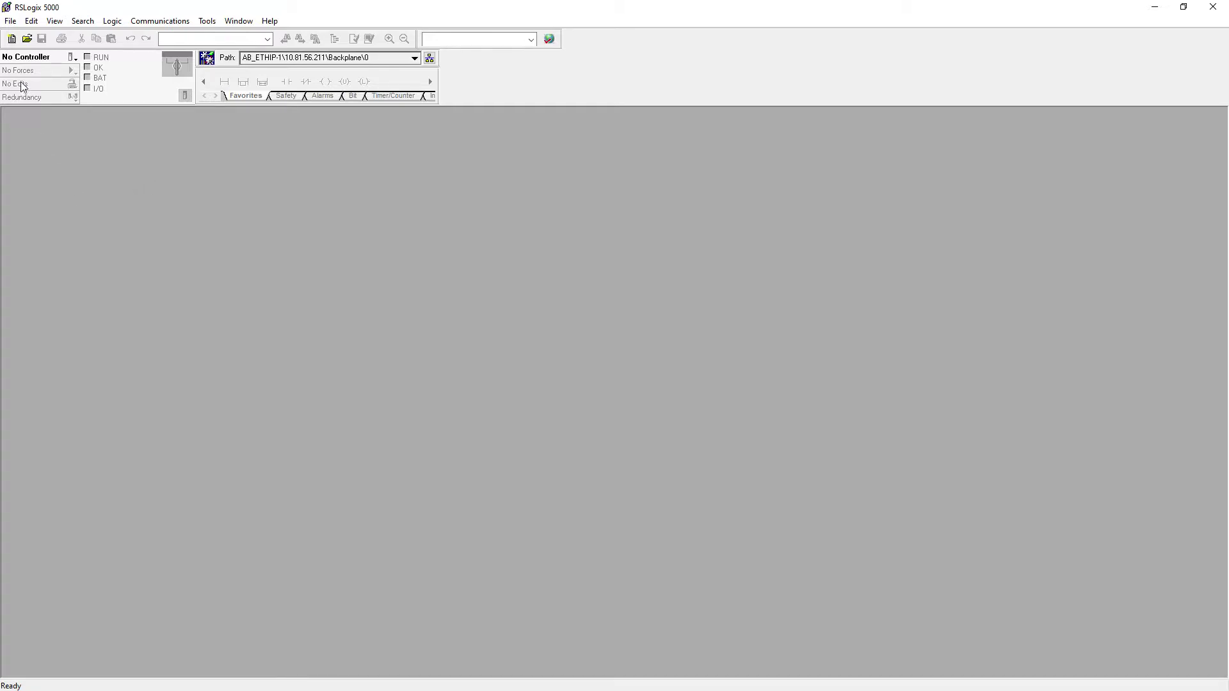
click(11, 40)
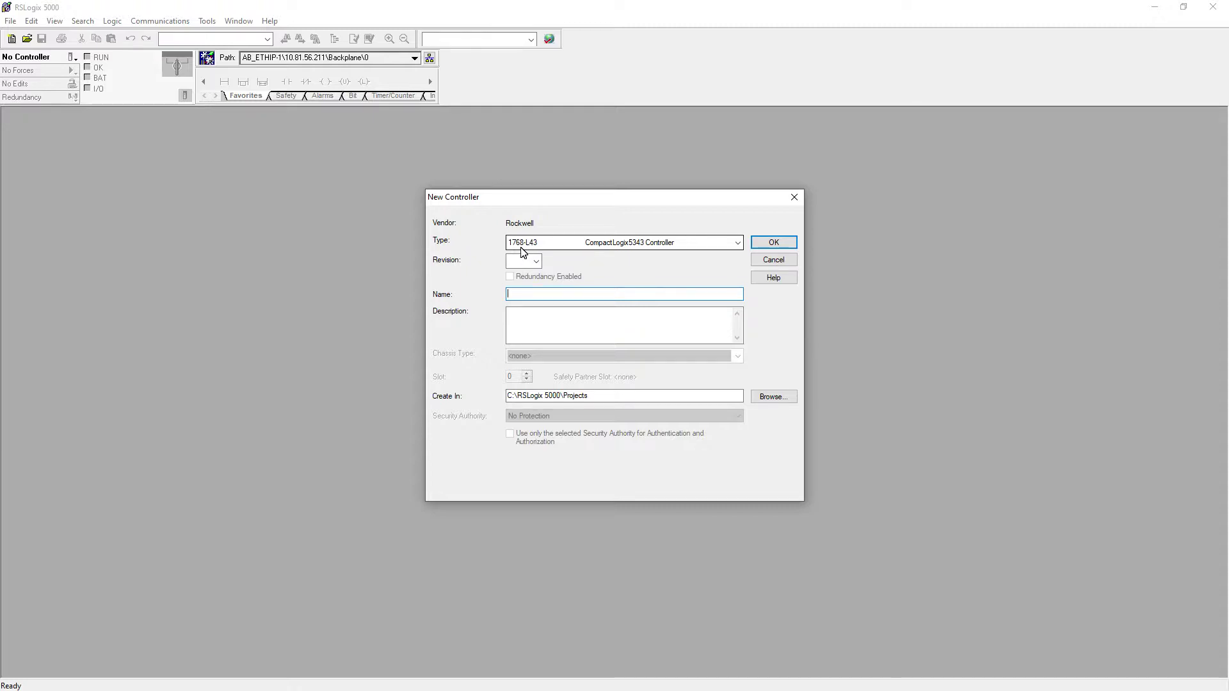
click(536, 261)
click(521, 336)
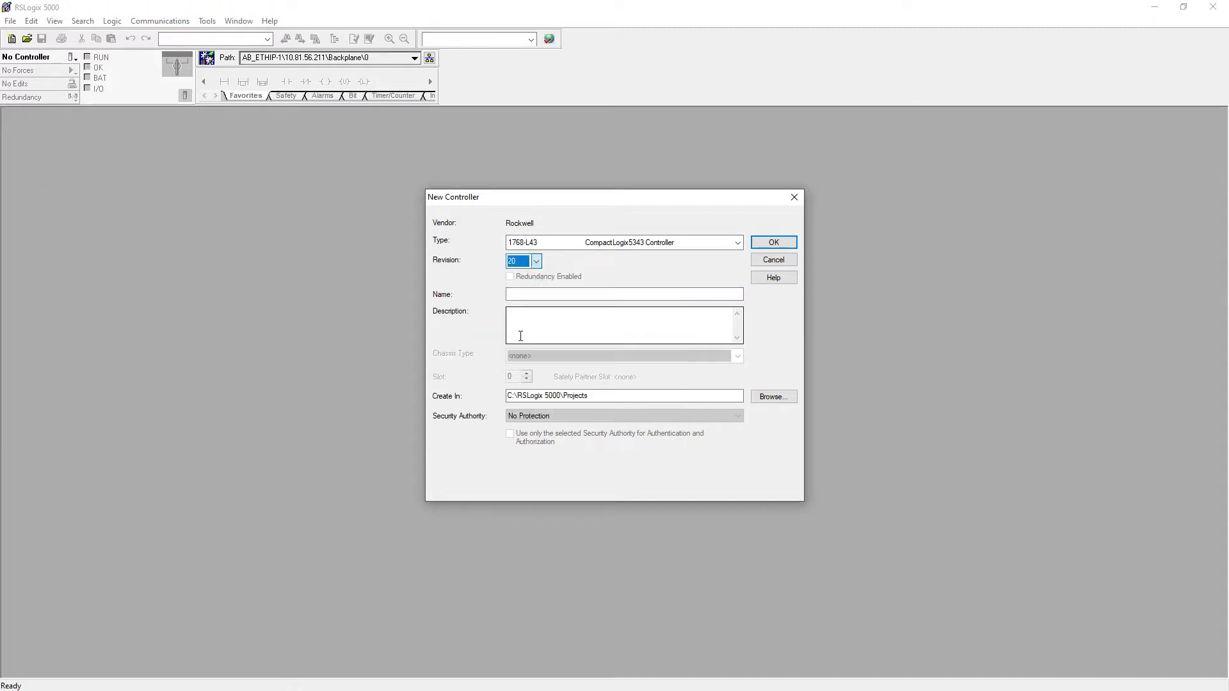
click(523, 295)
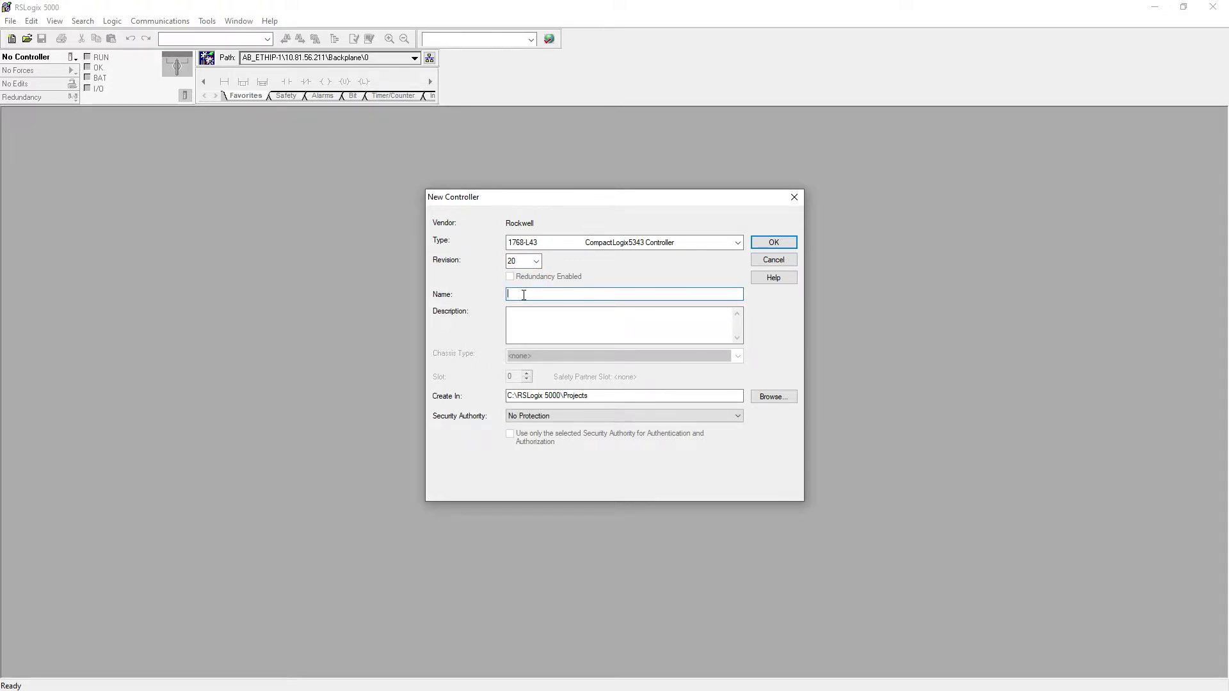
text(CompactLogix_L43)
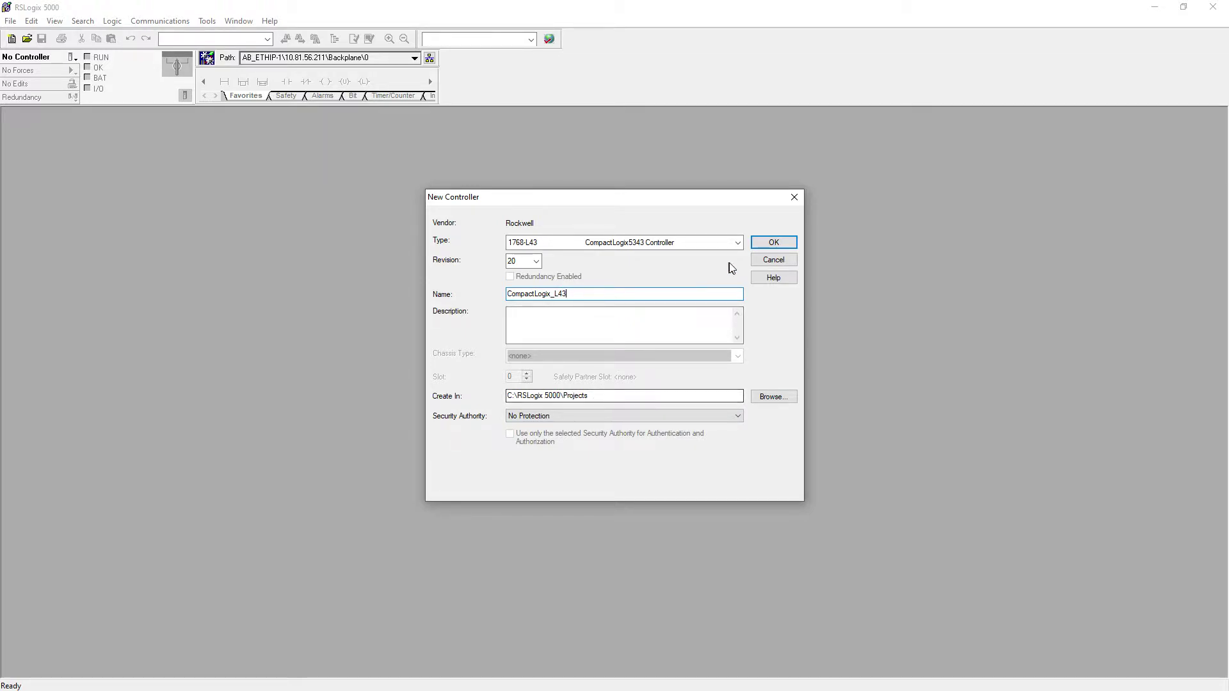
click(754, 245)
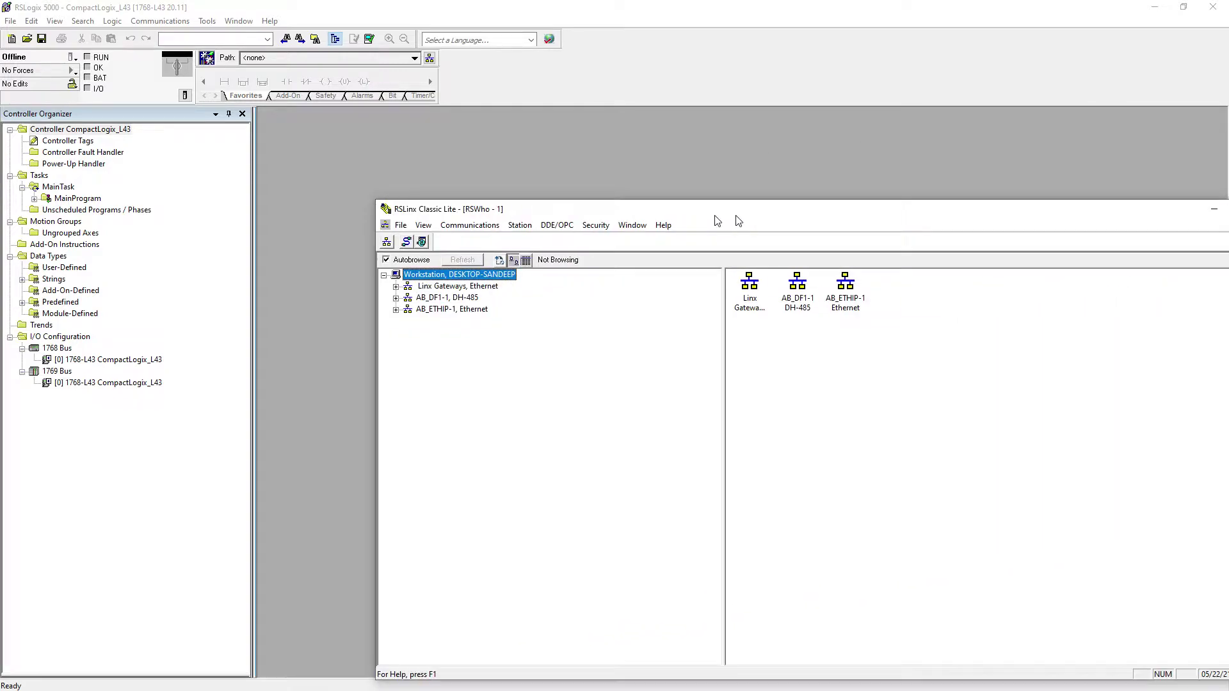
Step: In RSLinx Classic, browse the AB_ETHIP-1 network through the 1768-ENBT/A and L43 controller to the modules on the CompactBus 1769 Bus
drag(719, 218, 595, 167)
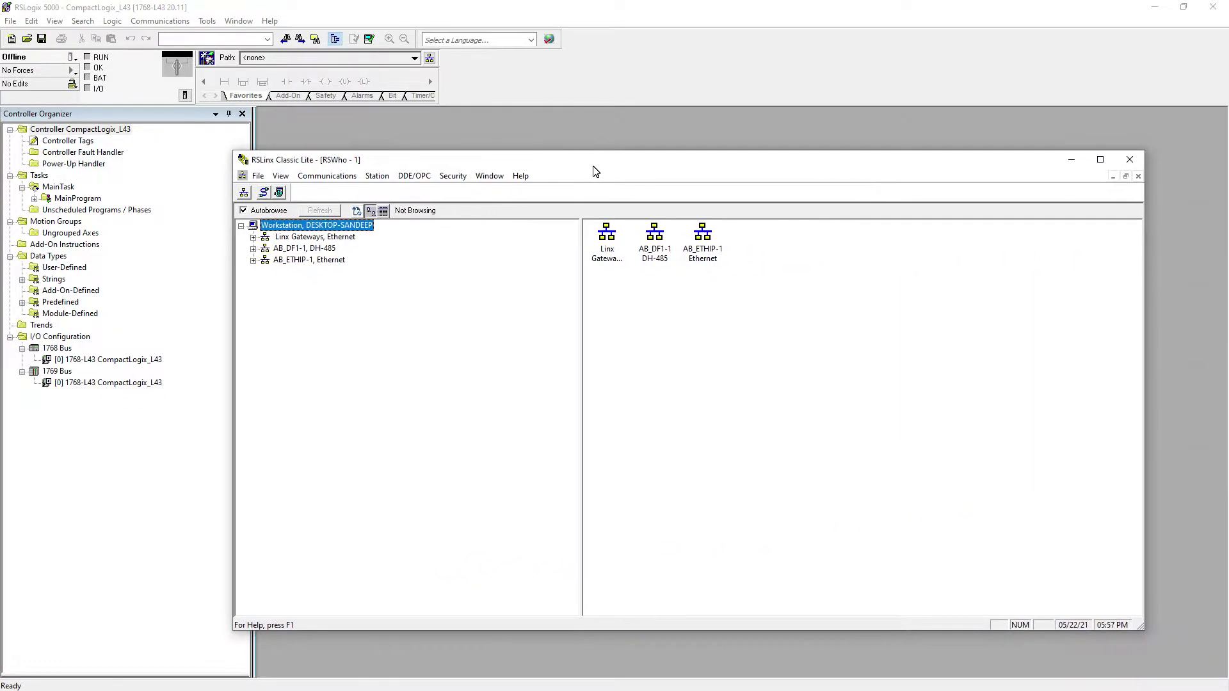
click(254, 261)
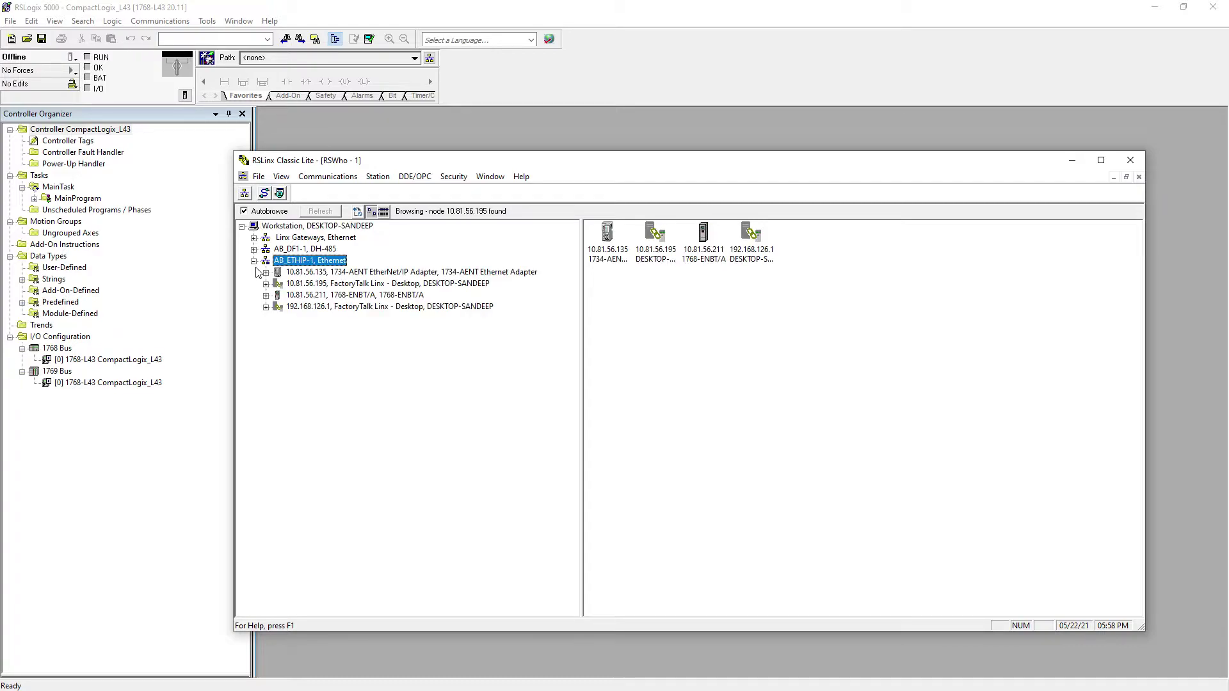
click(266, 295)
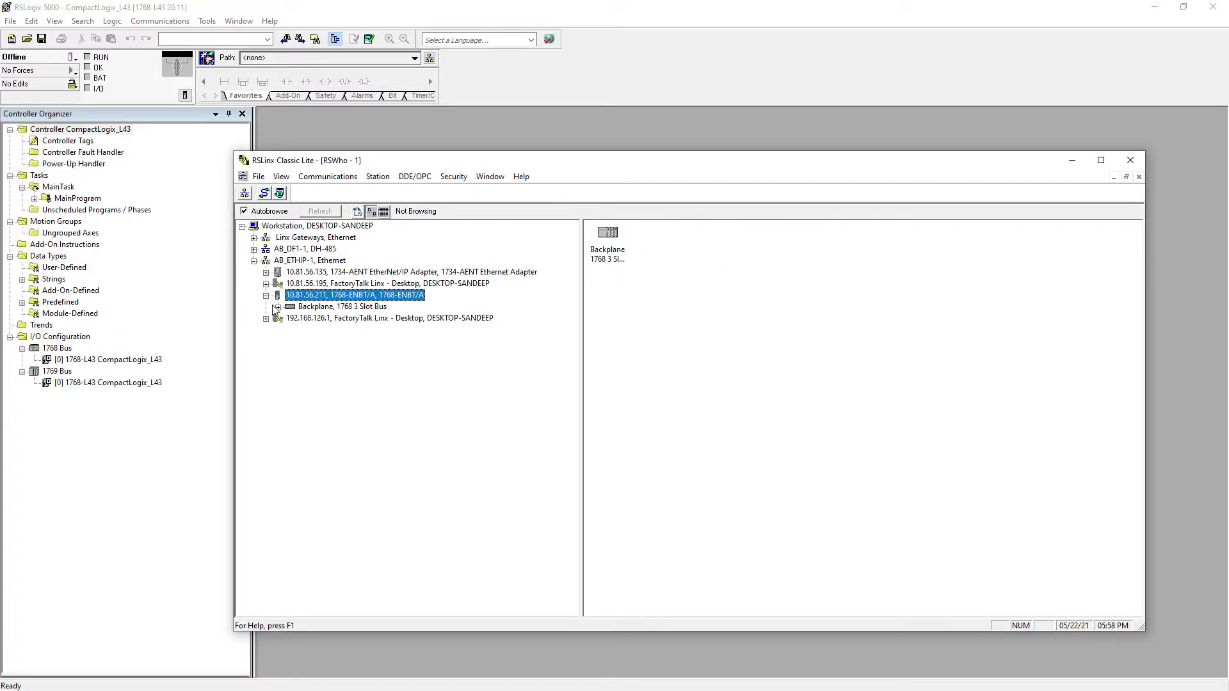
click(278, 307)
click(289, 318)
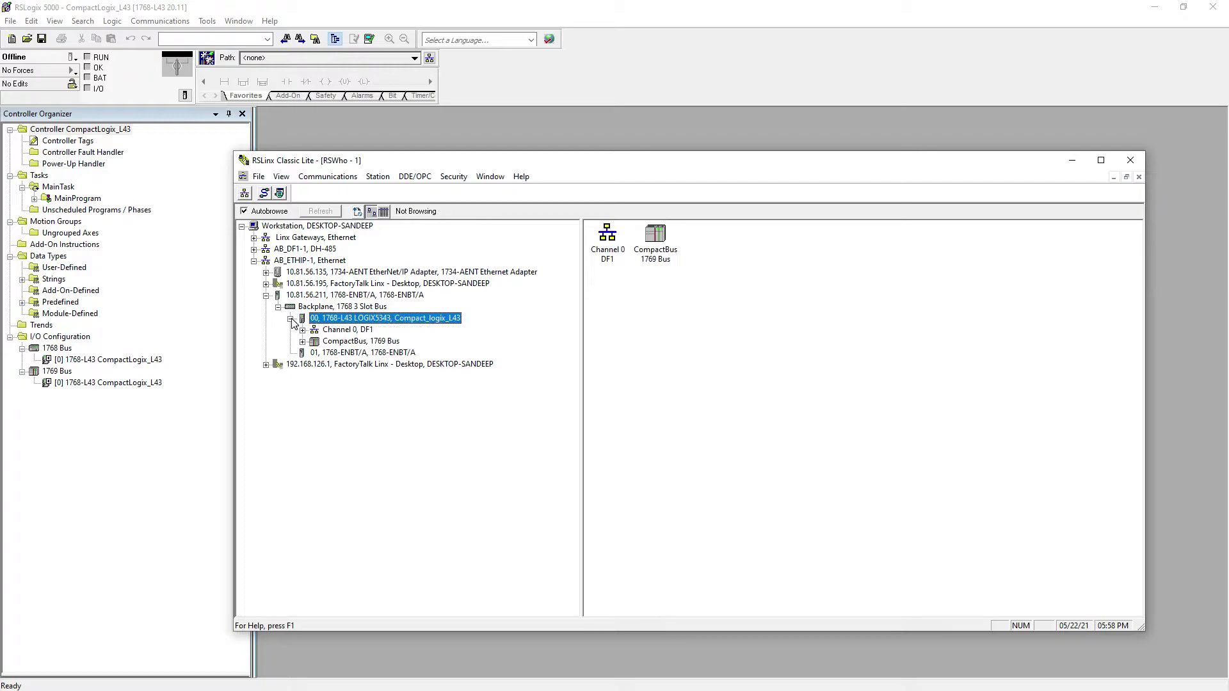
click(302, 341)
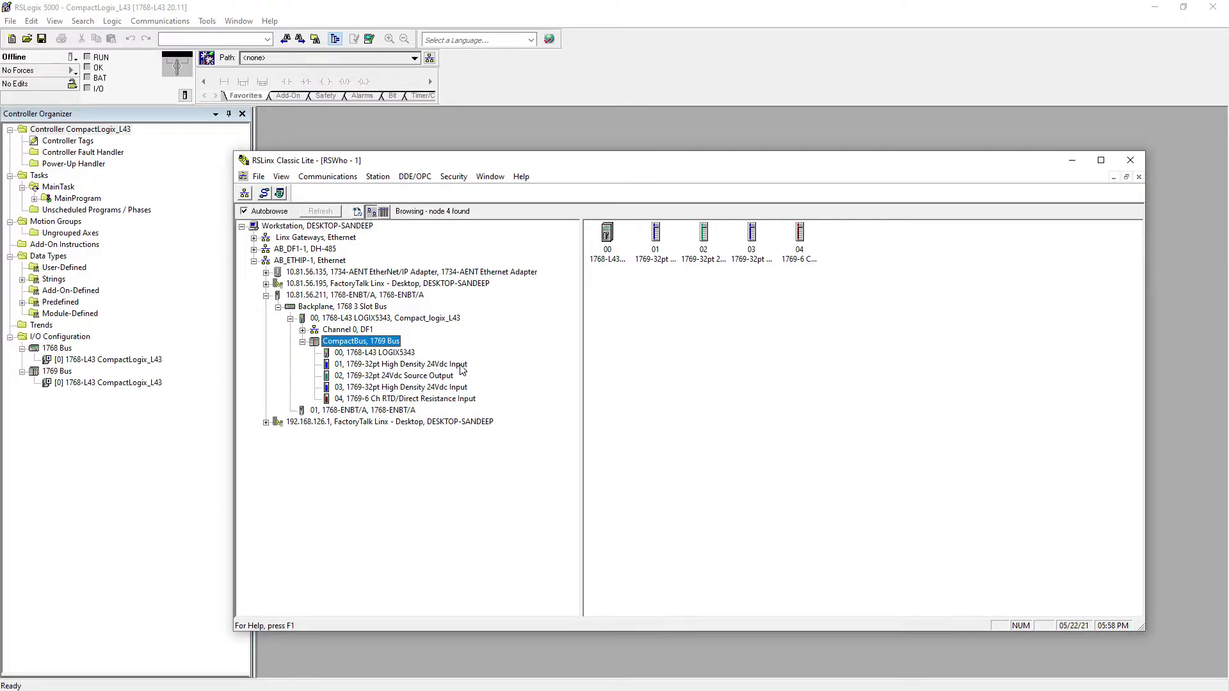
Step: In RSLogix 5000, start a new module on the 1769 Bus, filtering the catalog by 1769 and choosing 1769-IQ32
right_click(61, 372)
click(98, 380)
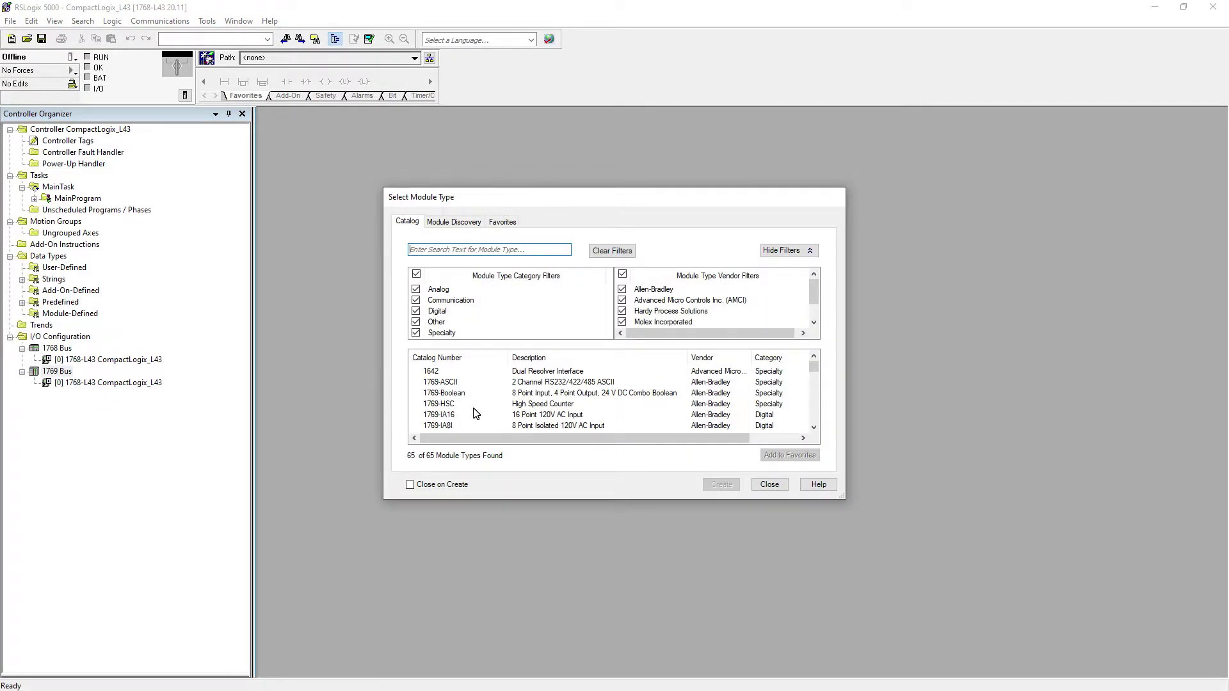
text(1769)
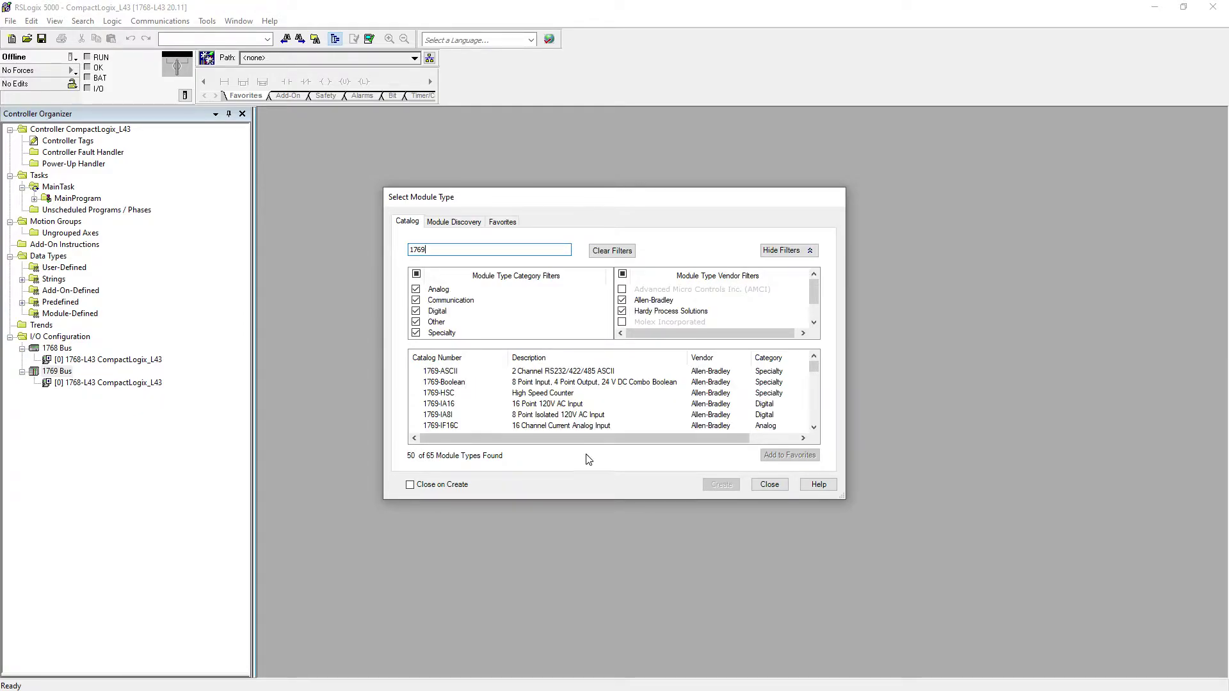
click(813, 427)
click(813, 427)
click(814, 426)
click(814, 427)
click(814, 427)
click(814, 427)
click(814, 427)
click(813, 427)
click(814, 427)
click(814, 427)
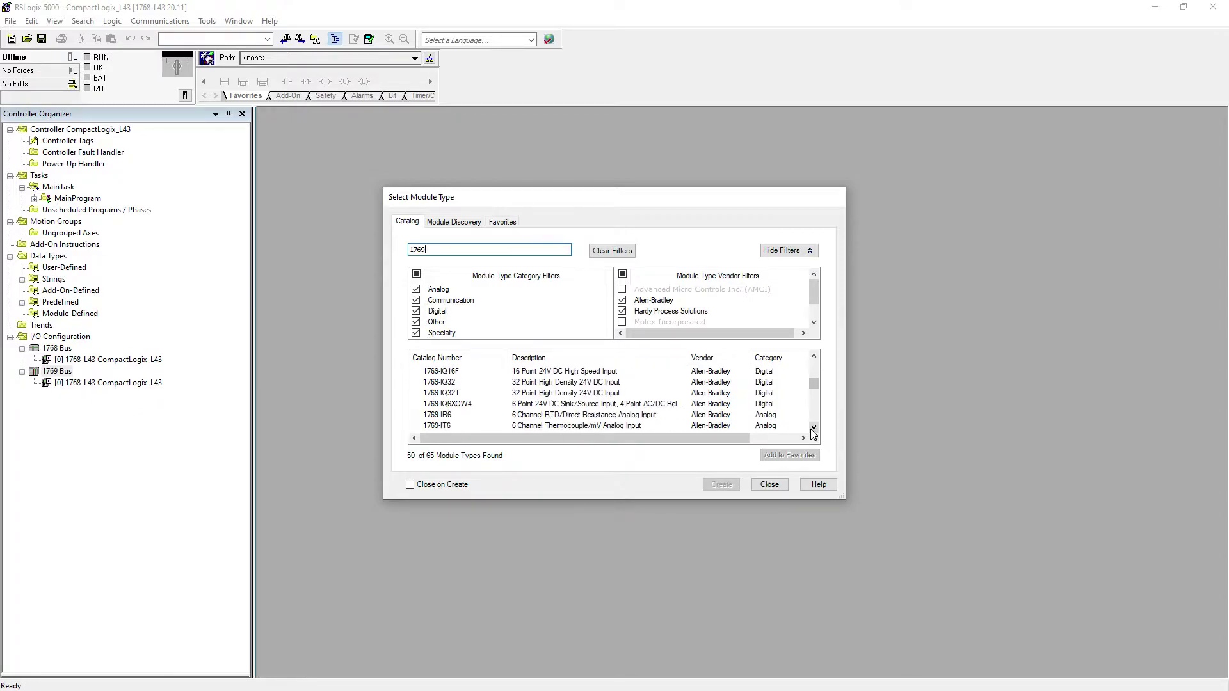
click(450, 382)
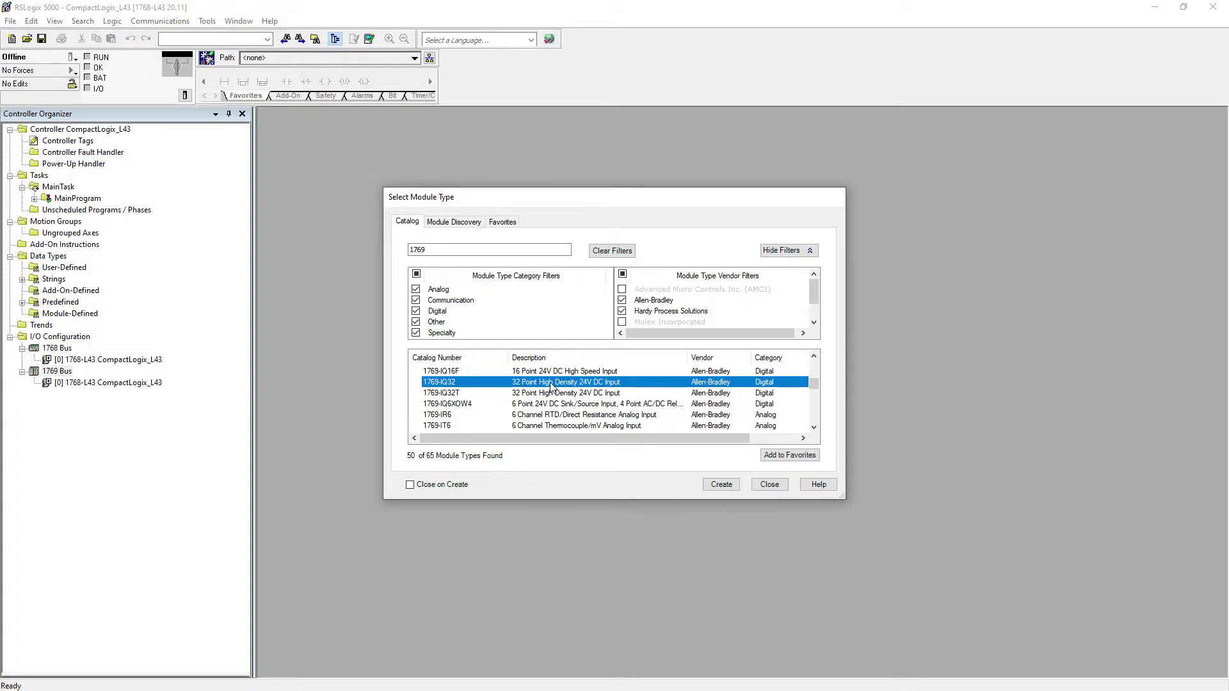
click(719, 486)
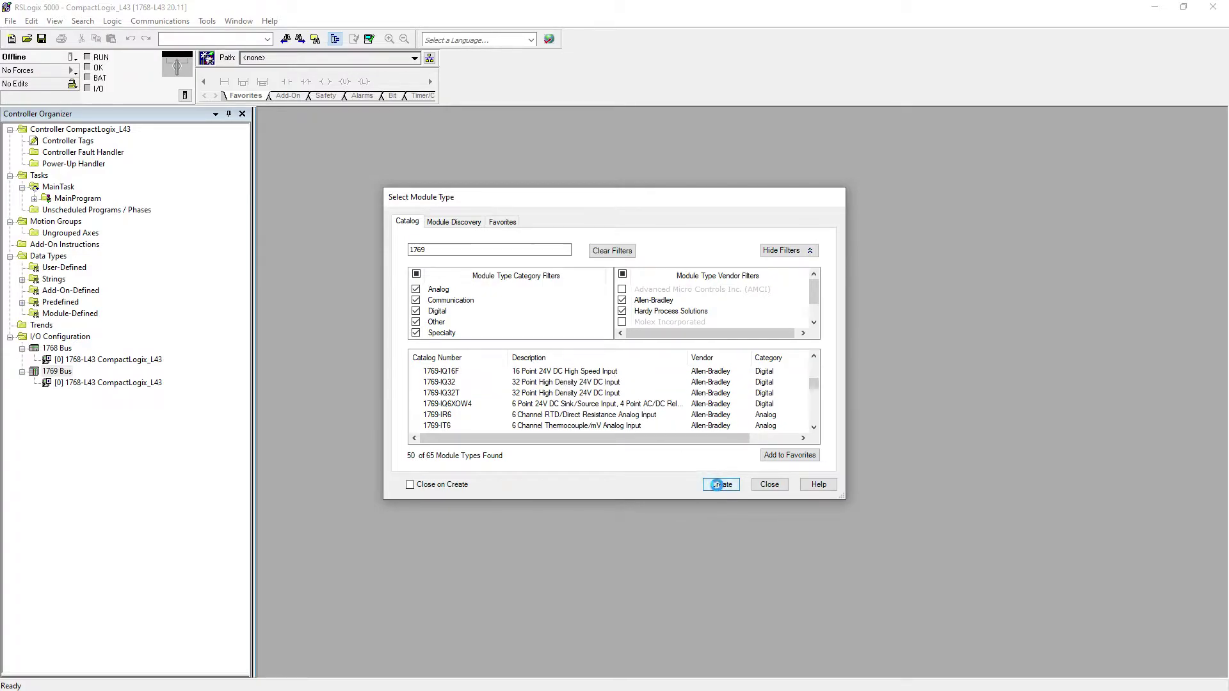
Step: Name the new input module First_digital_input and keep it in slot 1
text(First_digital)
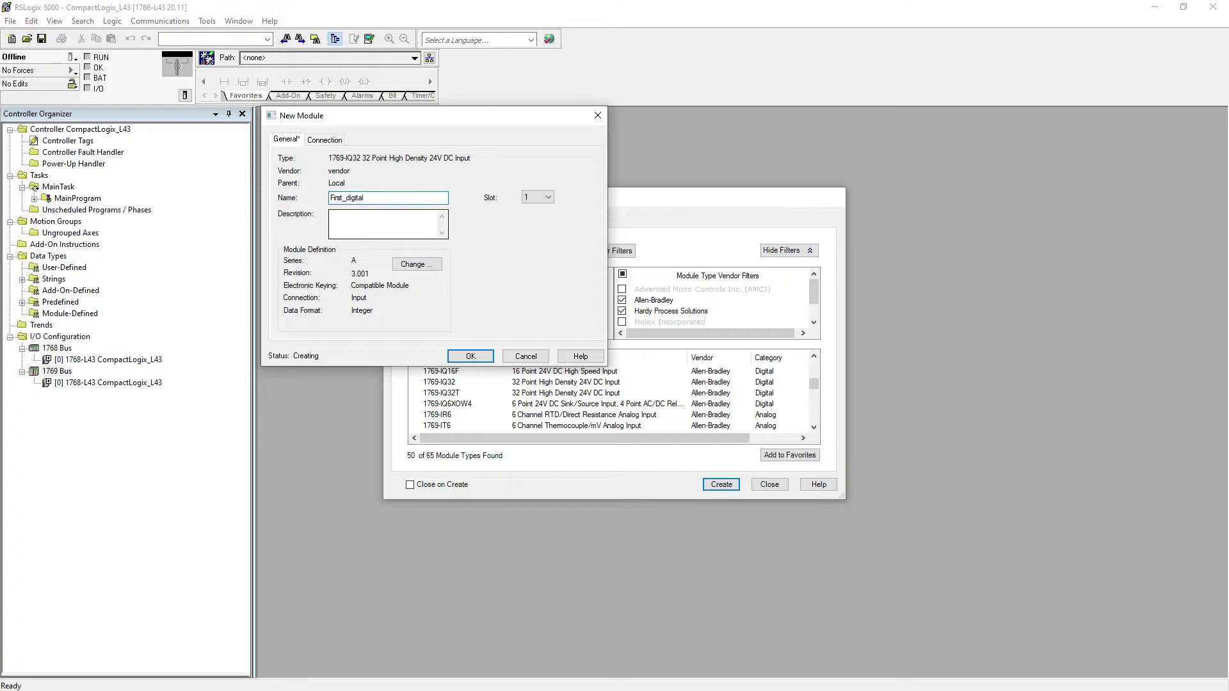
text(_input)
click(537, 198)
Step: Check the slot 01 input module's device properties in RSLinx Classic, then accept the First_digital_input module in RSLogix 5000
key(alt+Tab)
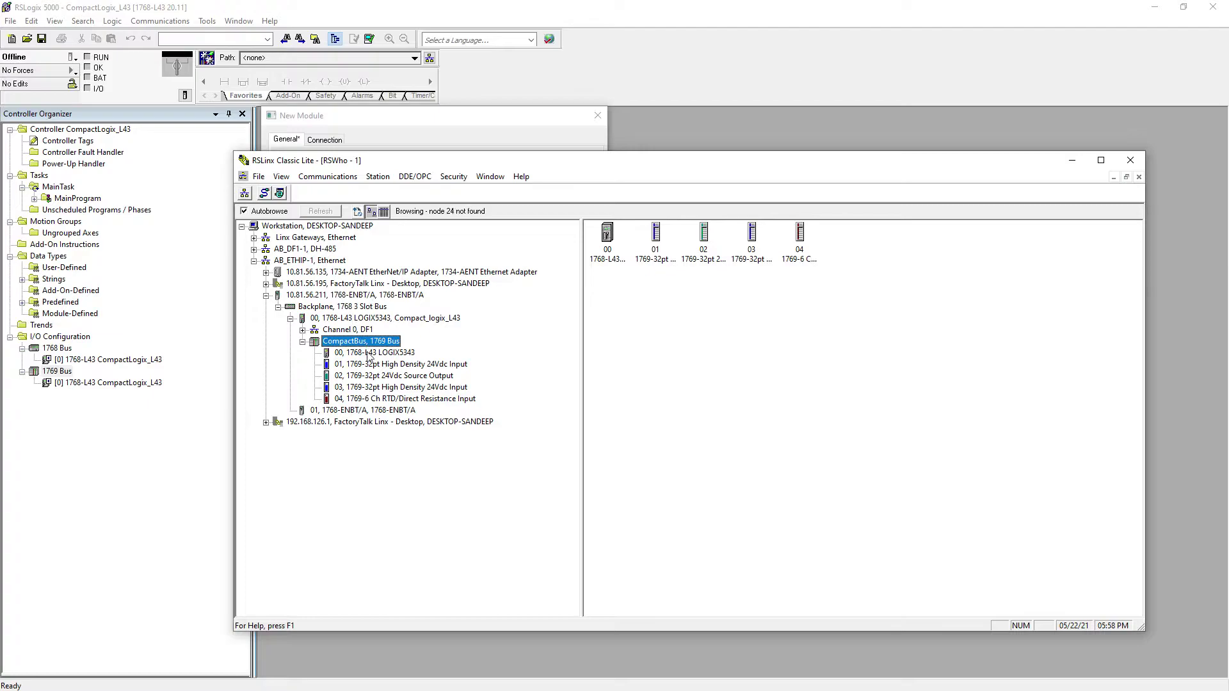
click(369, 364)
right_click(369, 370)
click(408, 440)
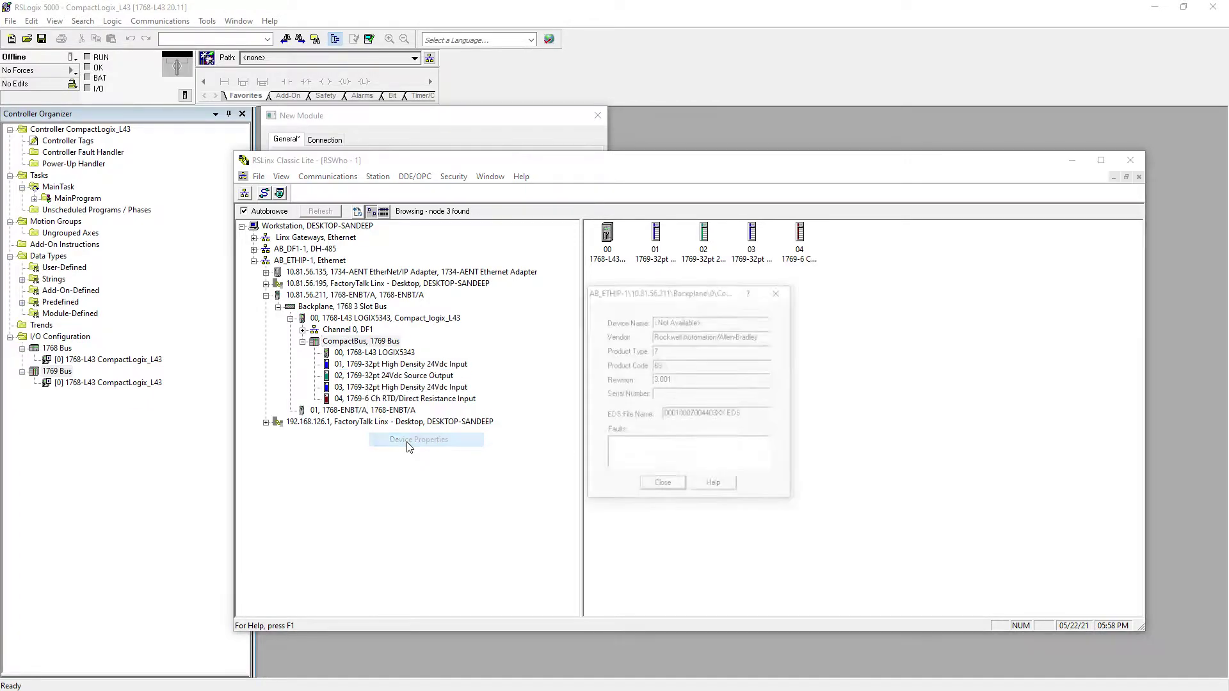
click(660, 486)
key(alt+Tab)
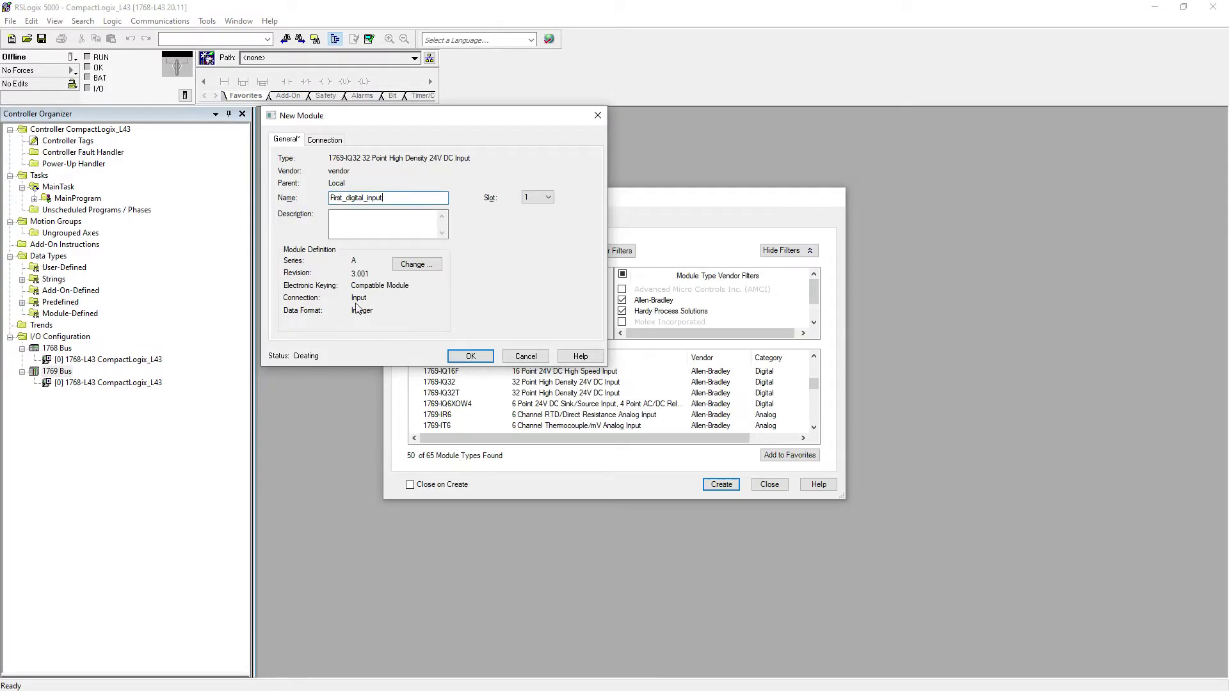
click(466, 356)
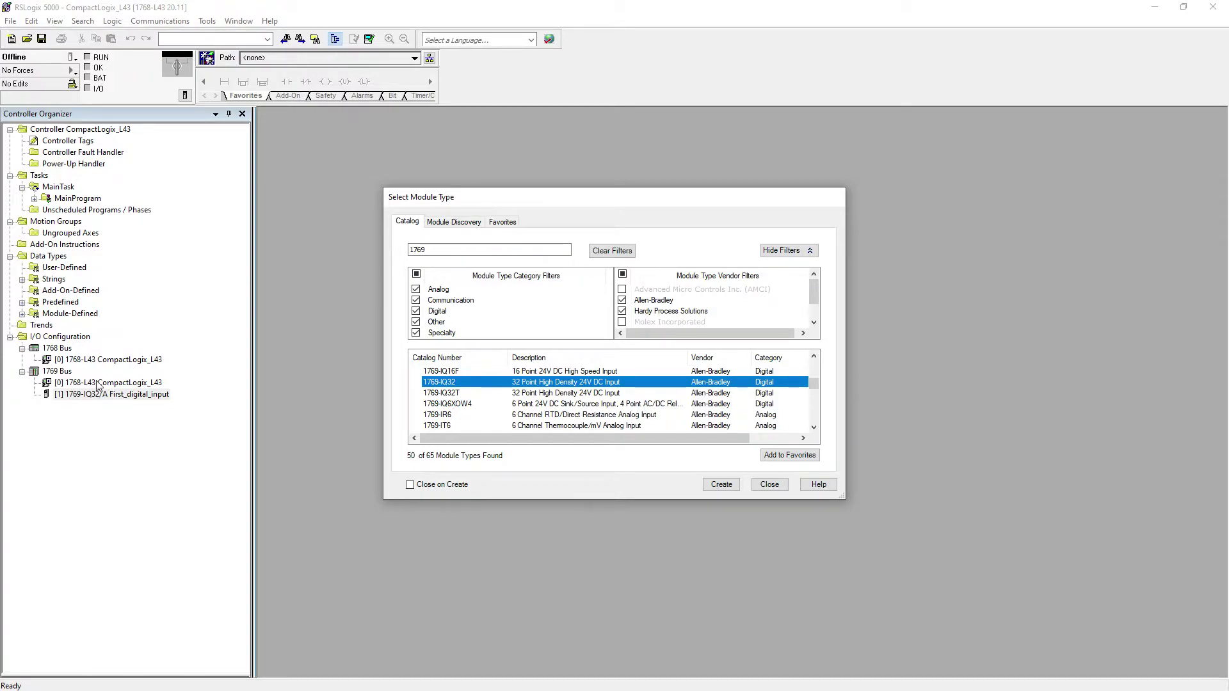
Step: Look up the type of the module in slot 02 of the 1769 Bus in RSLinx Classic and return to the module catalog
click(65, 374)
key(alt+Tab)
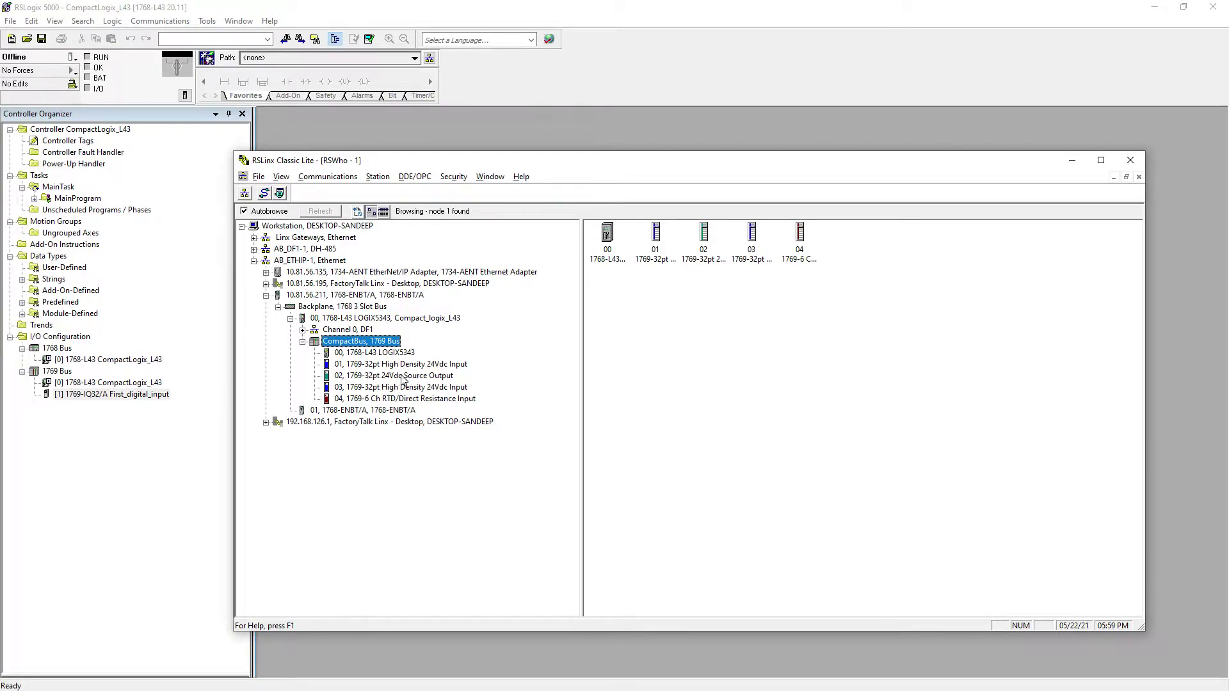
click(437, 378)
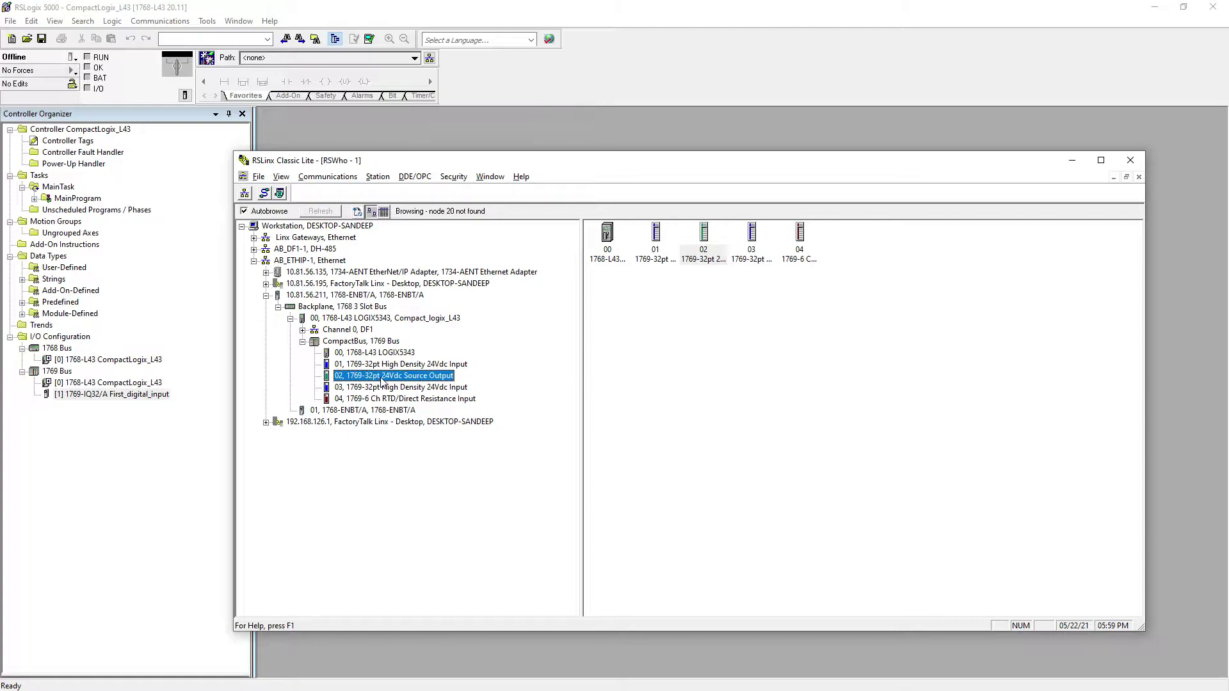
key(alt+Tab)
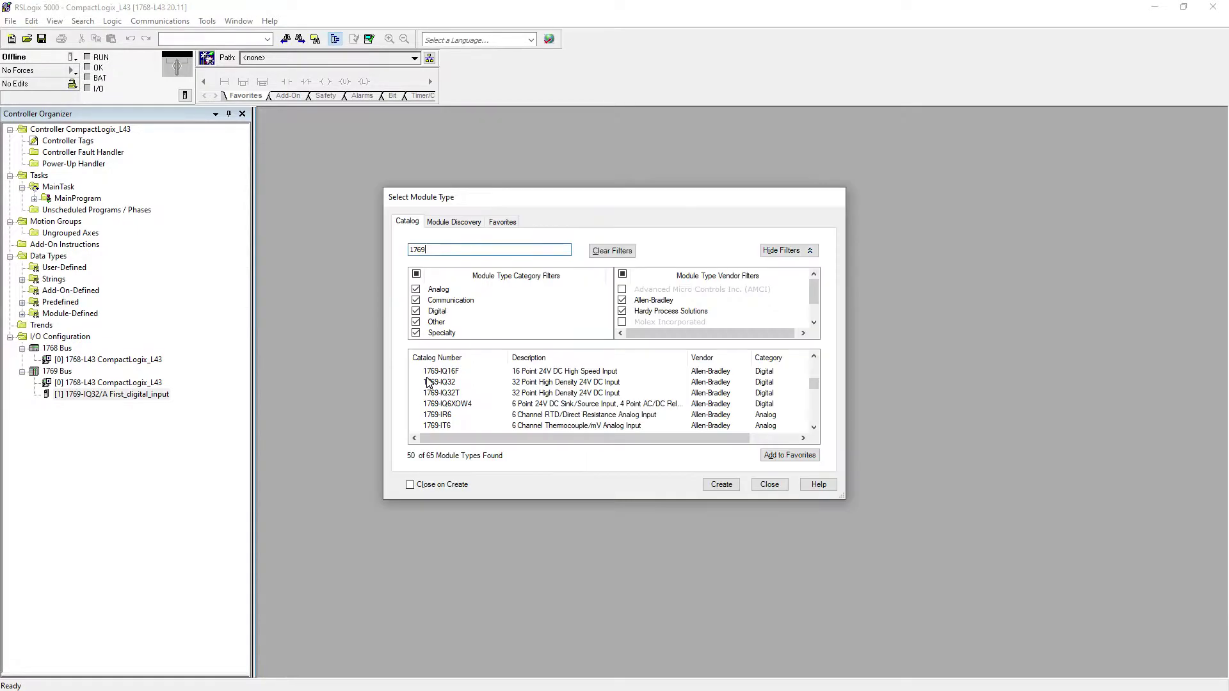
Step: Choose the 1769-OB32 32-point high density 24V DC output from the catalog and start creating it
click(814, 427)
click(813, 428)
click(814, 427)
click(813, 427)
click(814, 427)
click(814, 428)
click(814, 428)
click(813, 428)
click(528, 403)
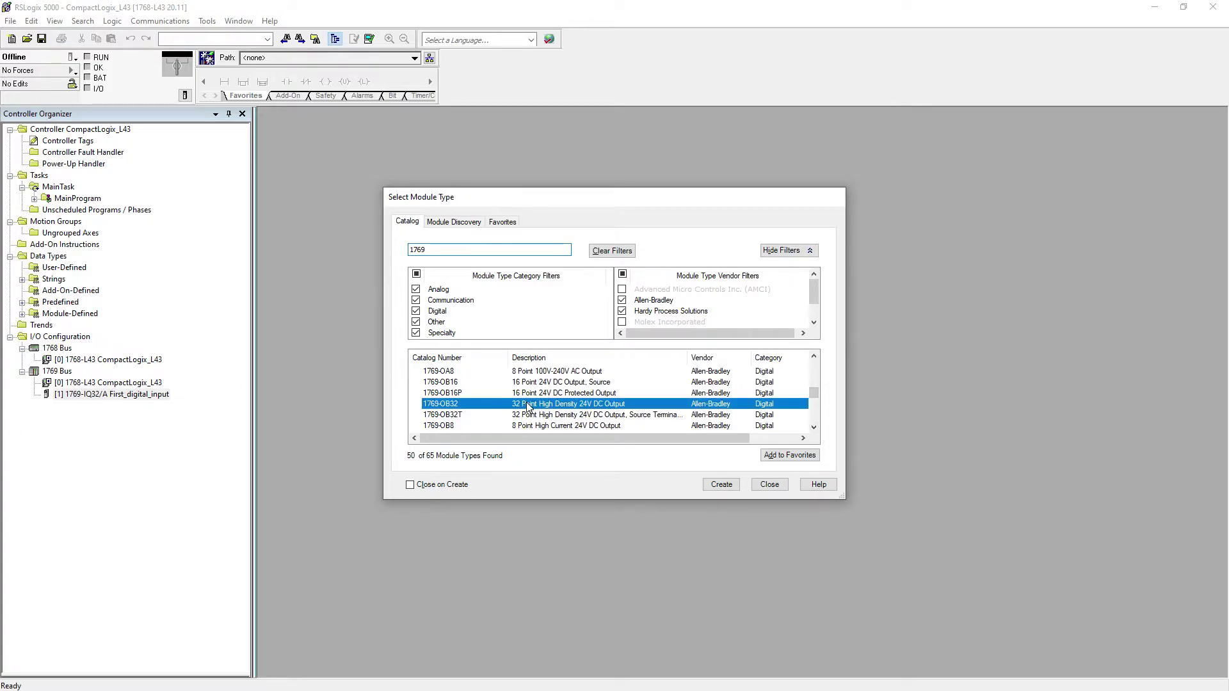
click(722, 485)
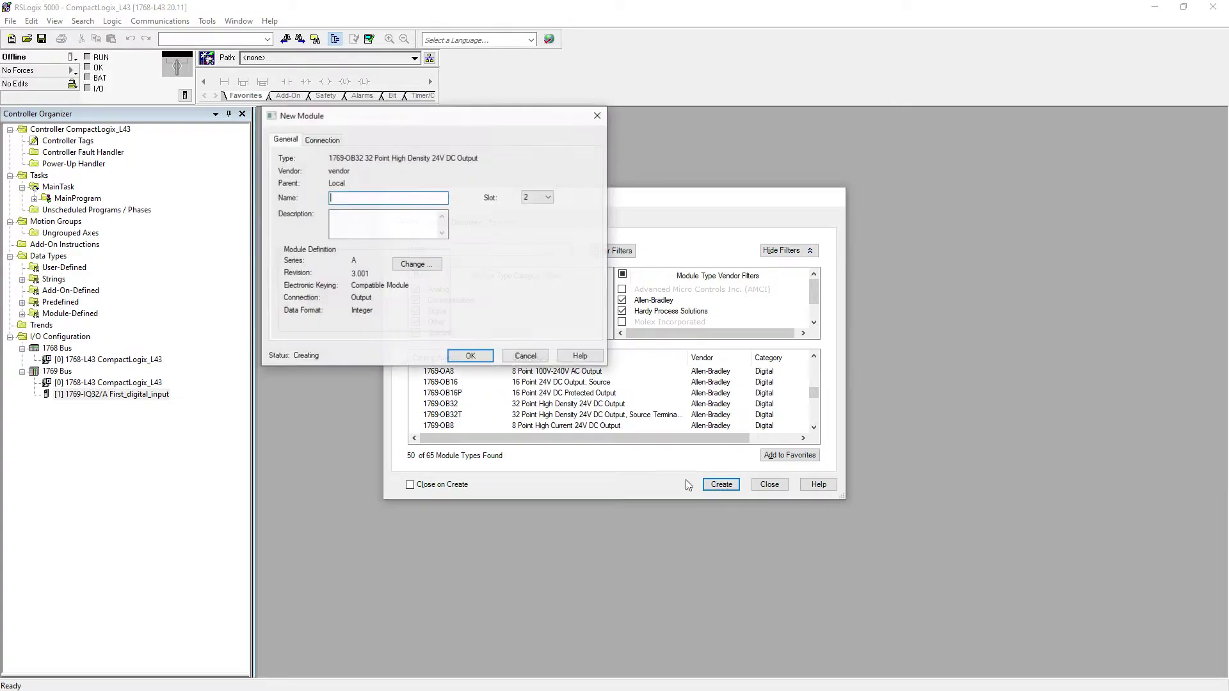
Step: Check the device properties of the slot 02 output module in RSLinx Classic and return to the new module's definition
key(alt+Tab)
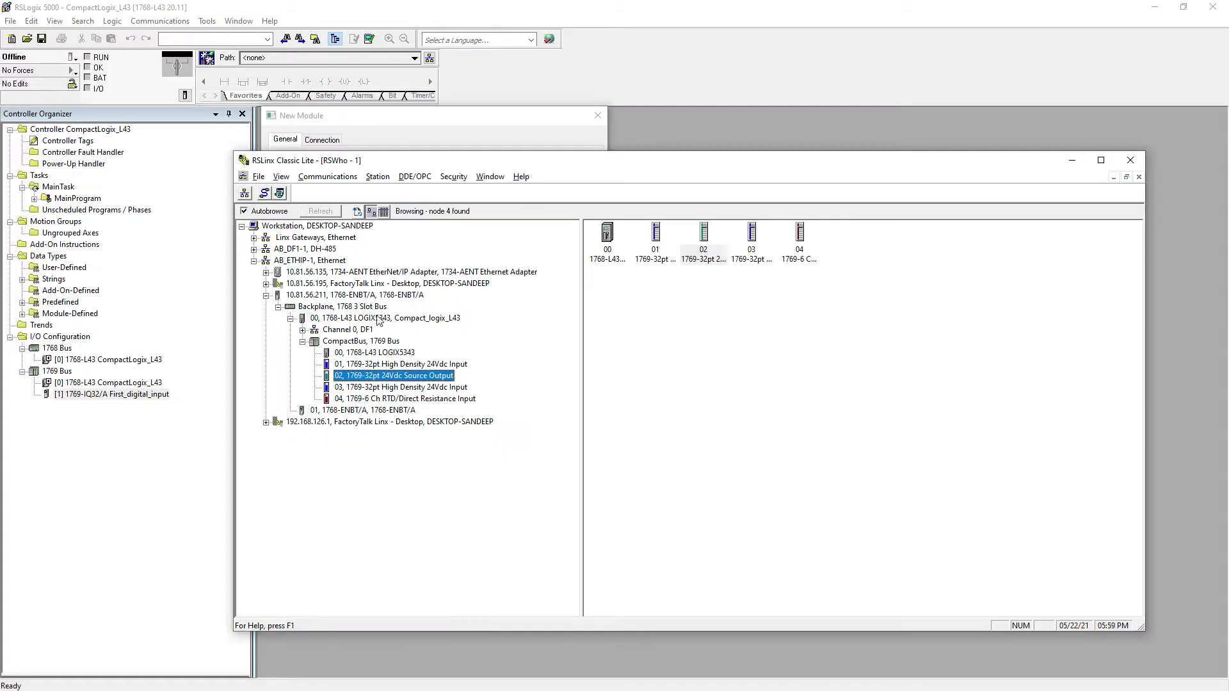
right_click(382, 376)
click(422, 449)
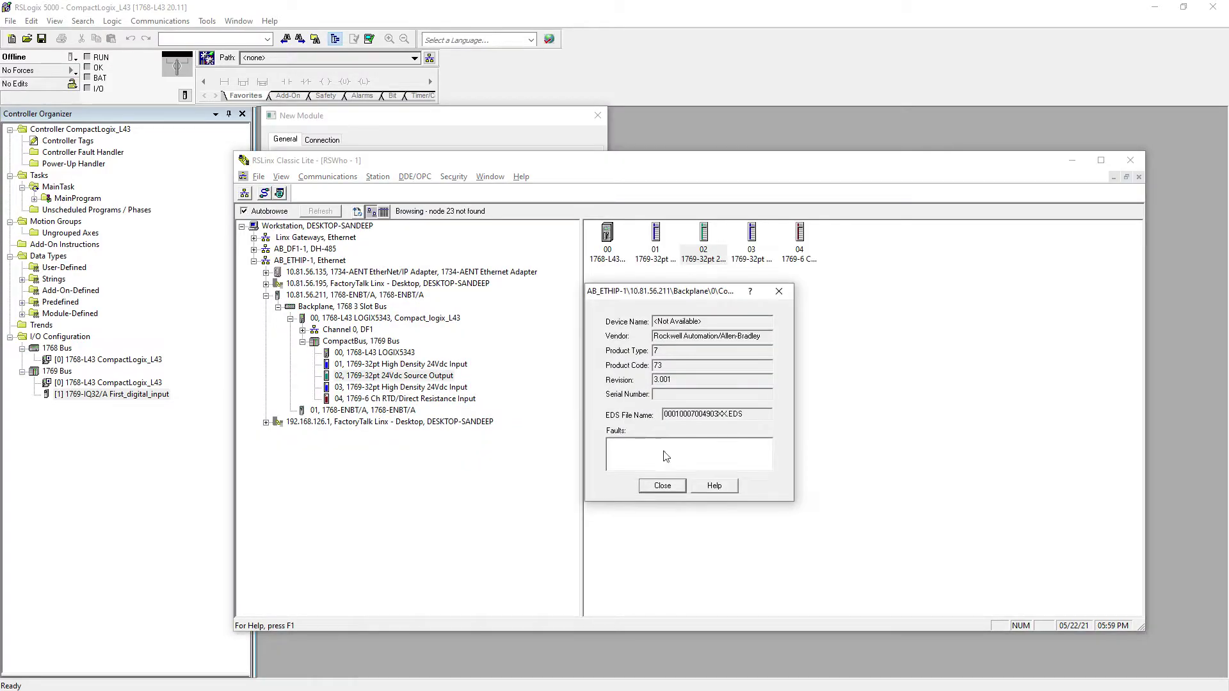
click(659, 485)
key(alt+Tab)
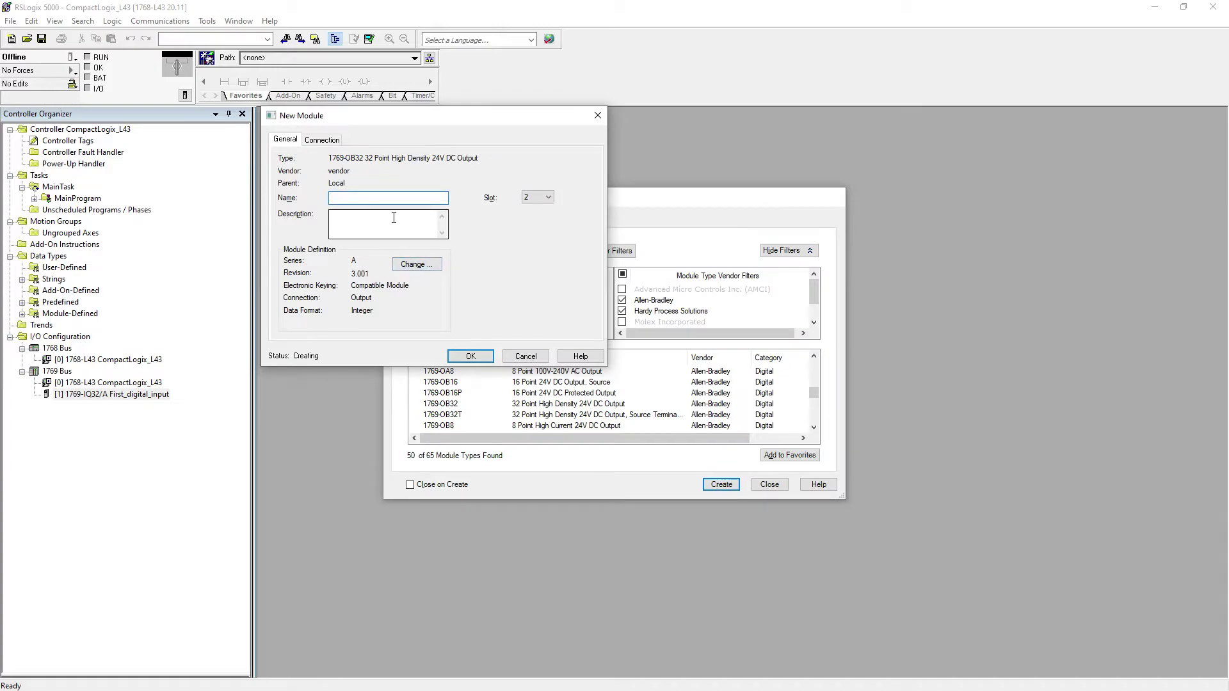
Step: Name the output module First_Digital_Output and add it to slot 2
text(S)
text(econd)
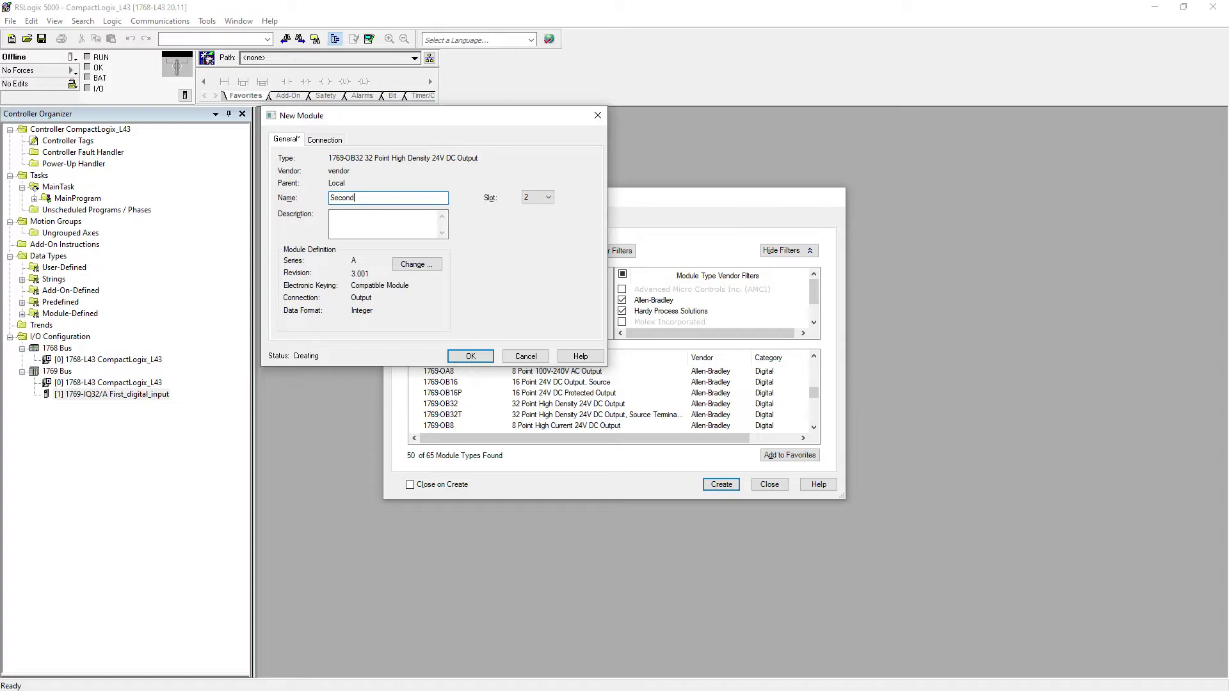
key(BackSpace)
key(BackSpace)
key(BackSpace)
click(477, 357)
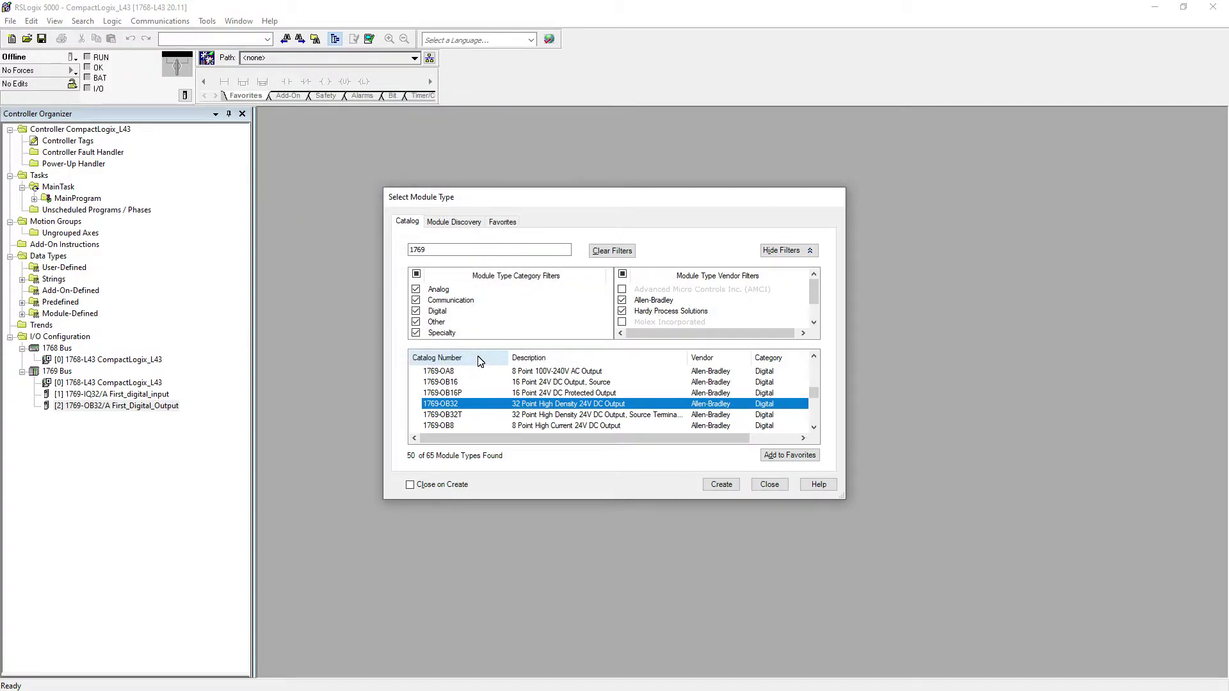
Step: Choose the 1769-IQ32 input from the catalog again and start creating it for slot 3
click(813, 357)
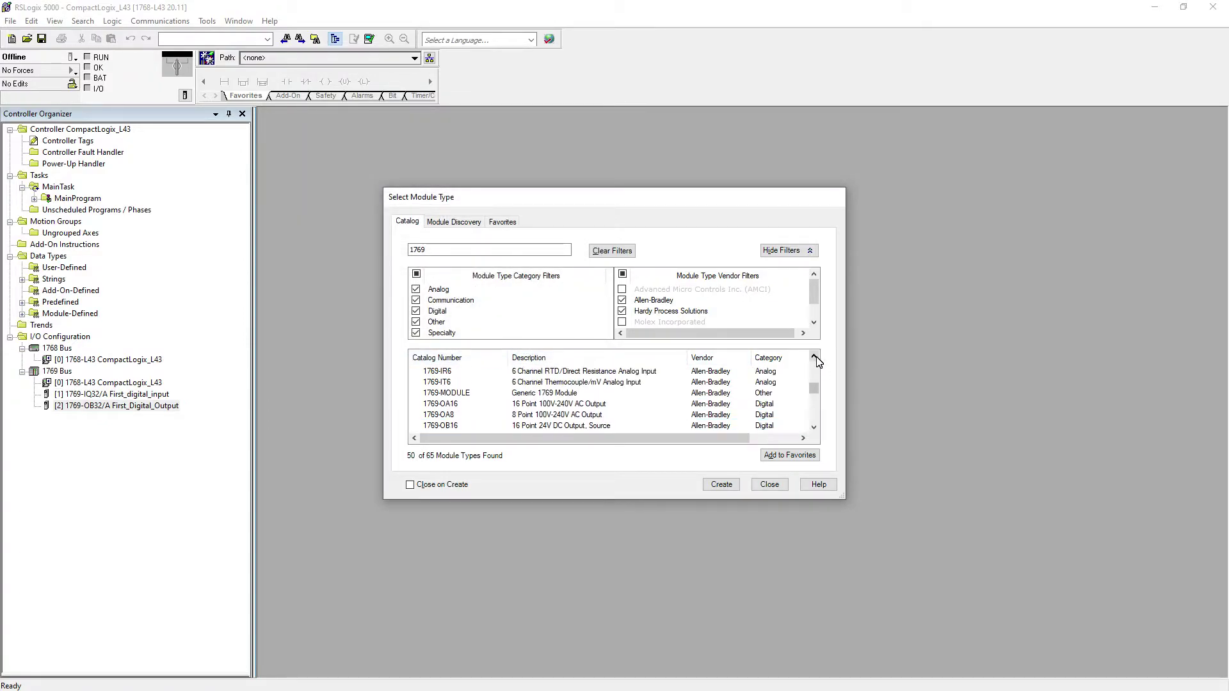
click(814, 357)
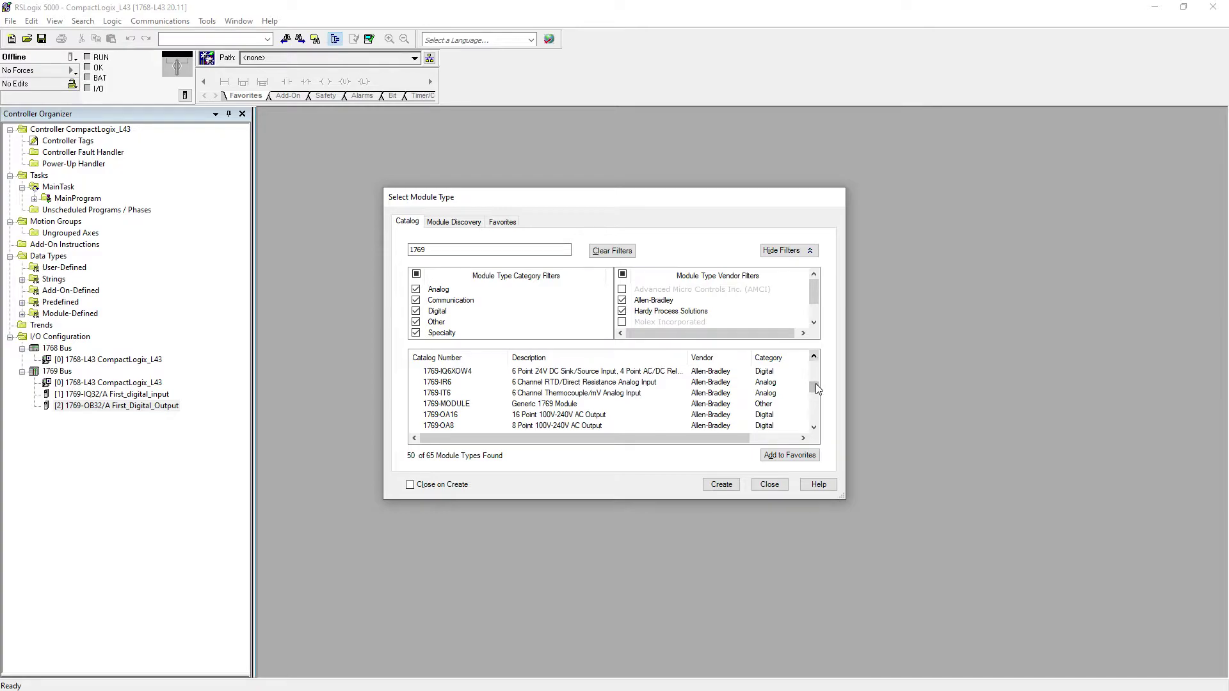
click(814, 427)
click(814, 426)
click(814, 357)
click(814, 357)
click(814, 357)
click(456, 383)
click(721, 485)
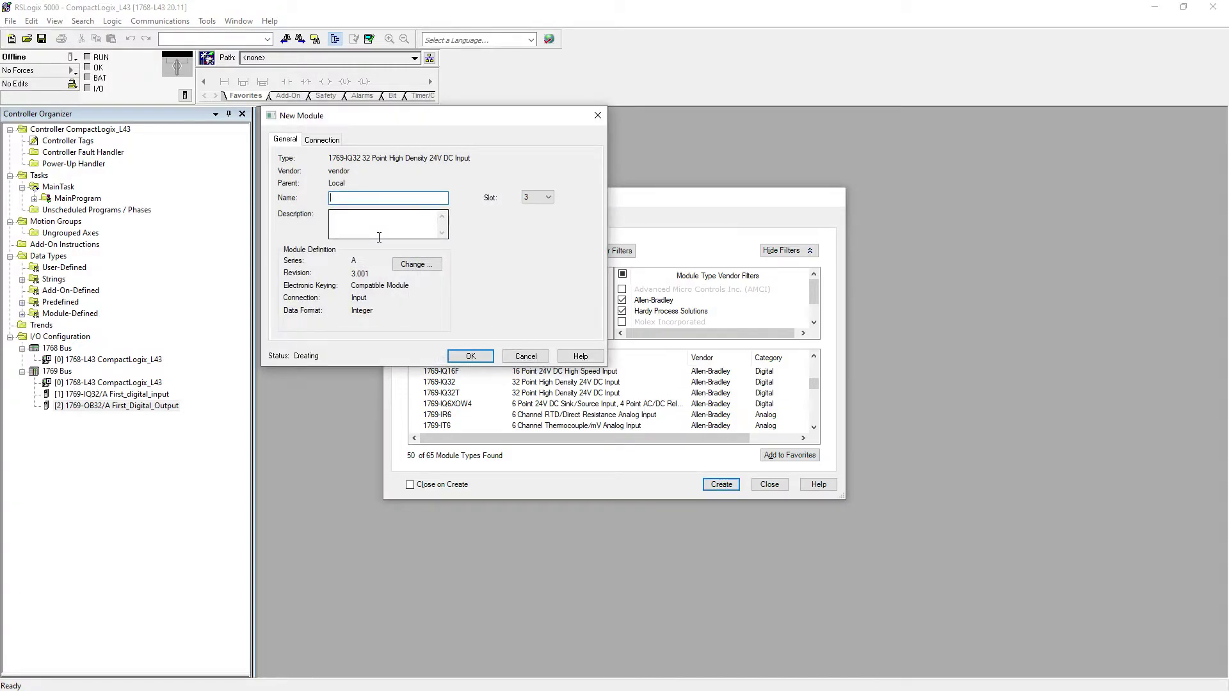
Step: Name the input module Second_Digital_Input and add it to slot 3
text(Second_Digital_Input)
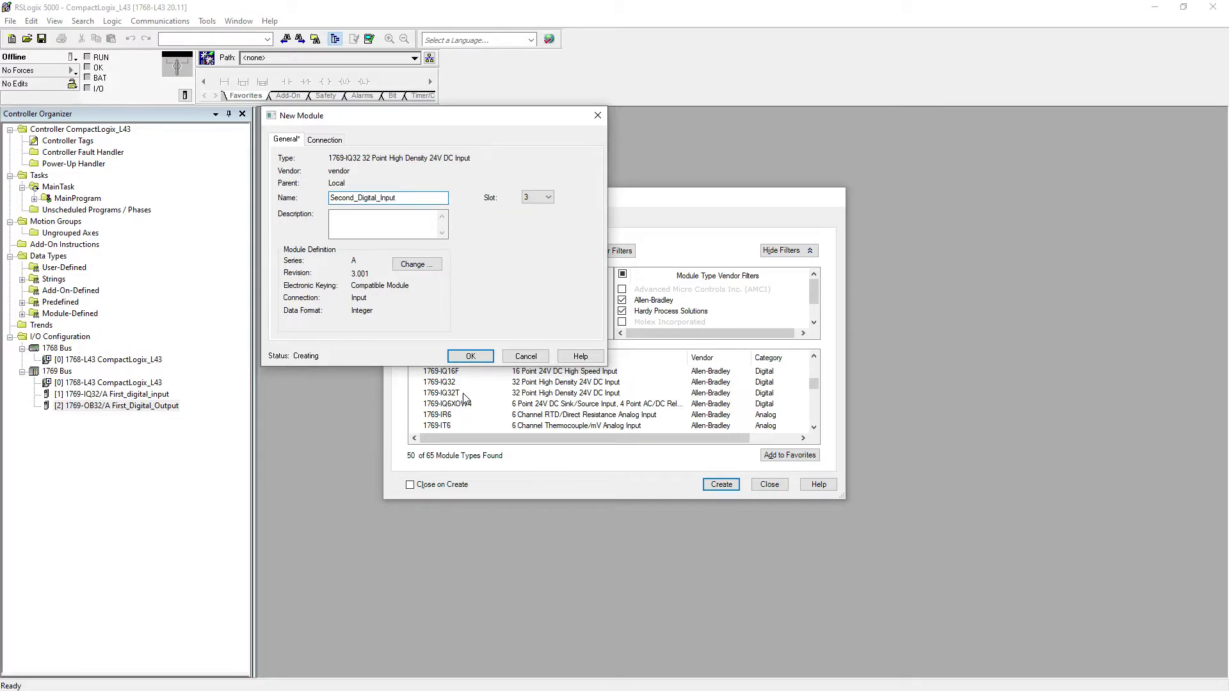
click(470, 356)
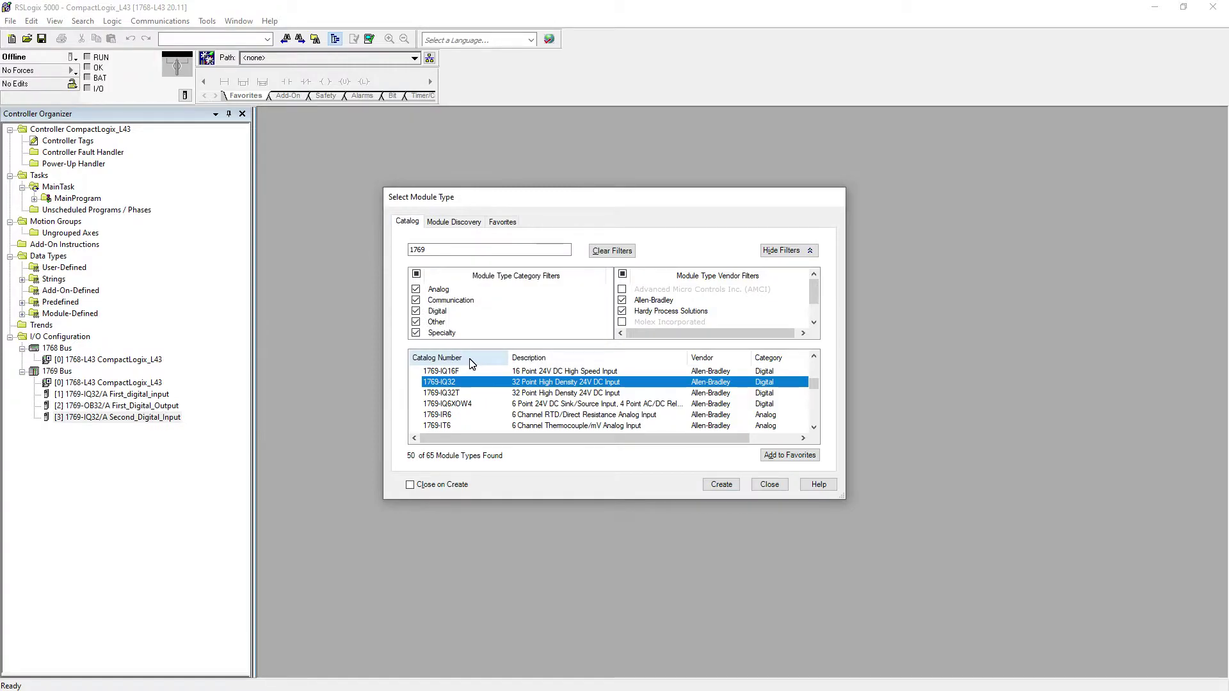
Step: Check the slot 04 module type in RSLinx Classic, and start creating the matching 1769-IR6 6-channel RTD/direct resistance analog input in RSLogix 5000
key(alt+Tab)
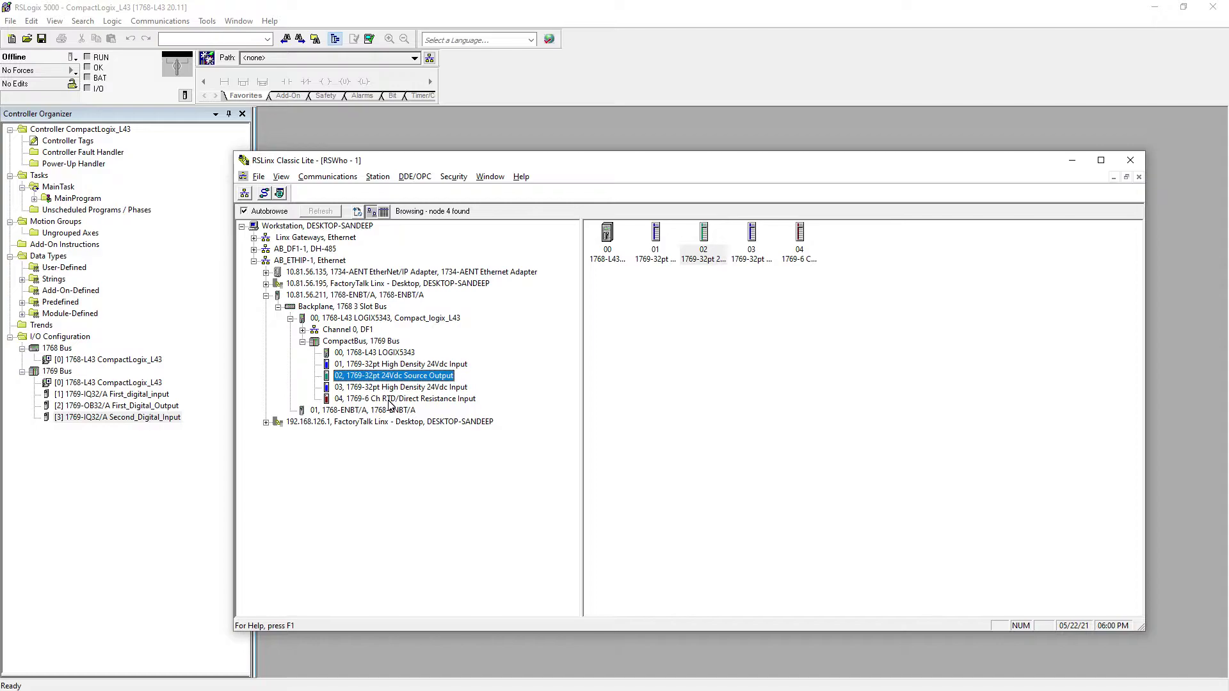
key(alt+Tab)
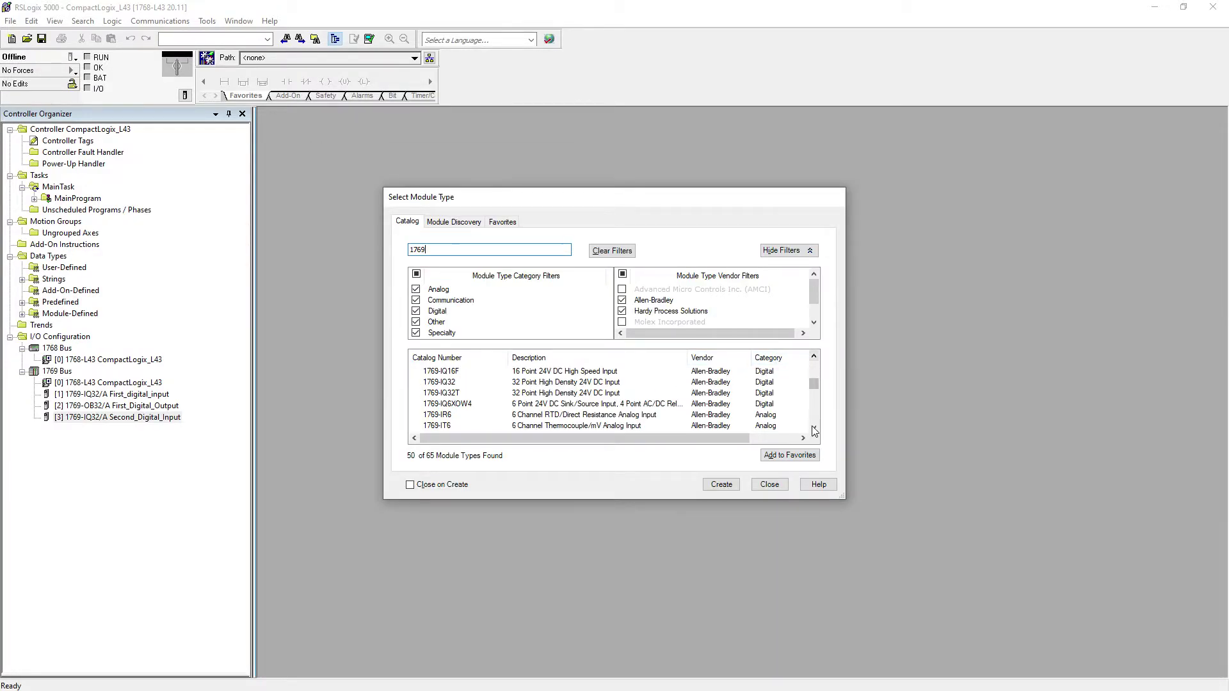
click(544, 414)
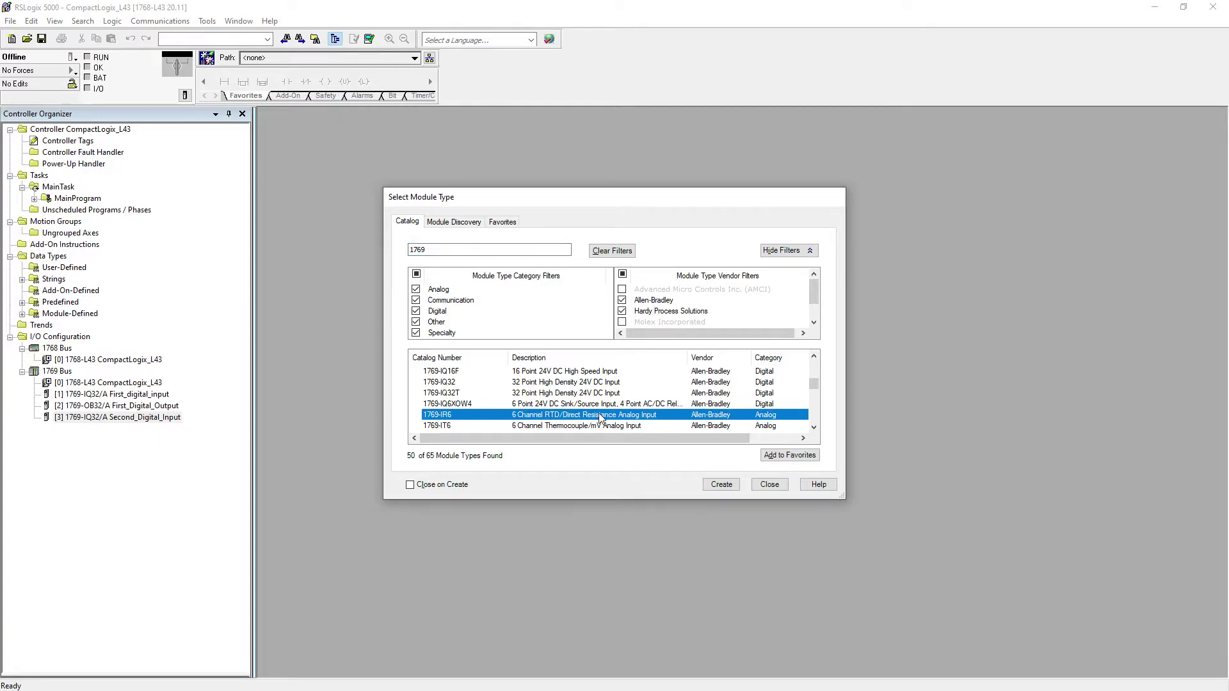
click(720, 484)
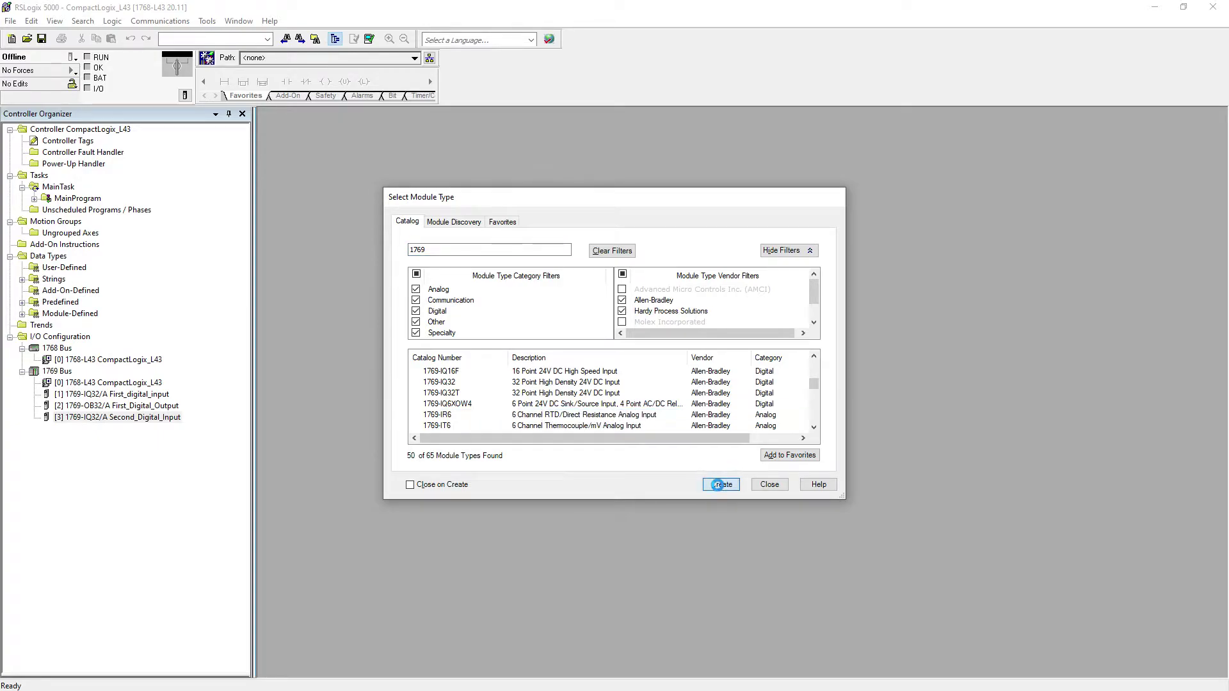
Step: Check the device properties of the slot 04 RTD input module in RSLinx Classic and return to the new module in RSLogix 5000
key(alt+Tab)
click(427, 398)
right_click(427, 398)
click(452, 472)
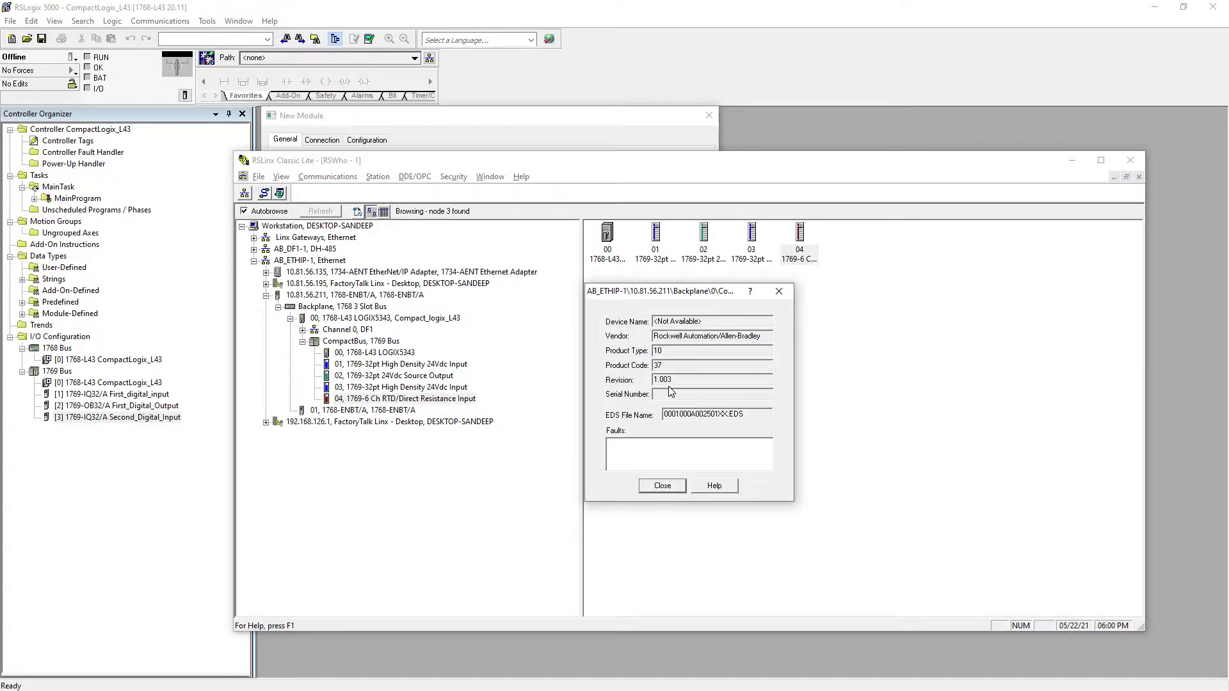
click(662, 485)
key(alt+Tab)
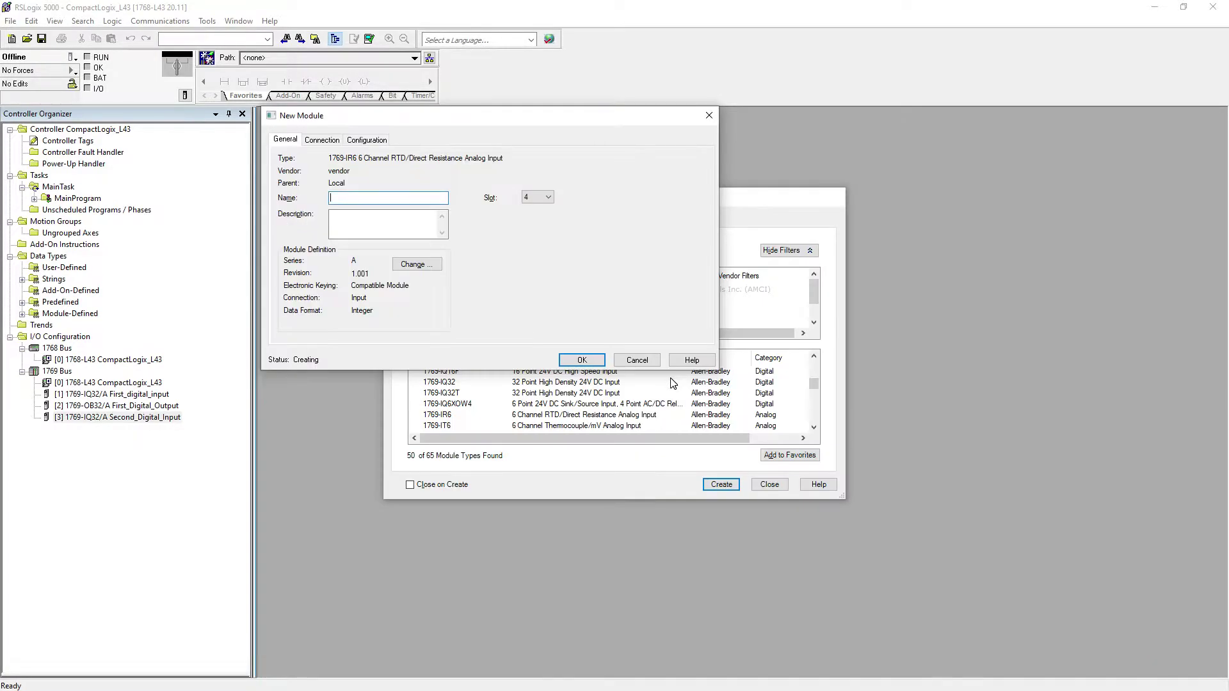
Step: Set the 1769-IR6 module definition to revision 1.003
click(416, 265)
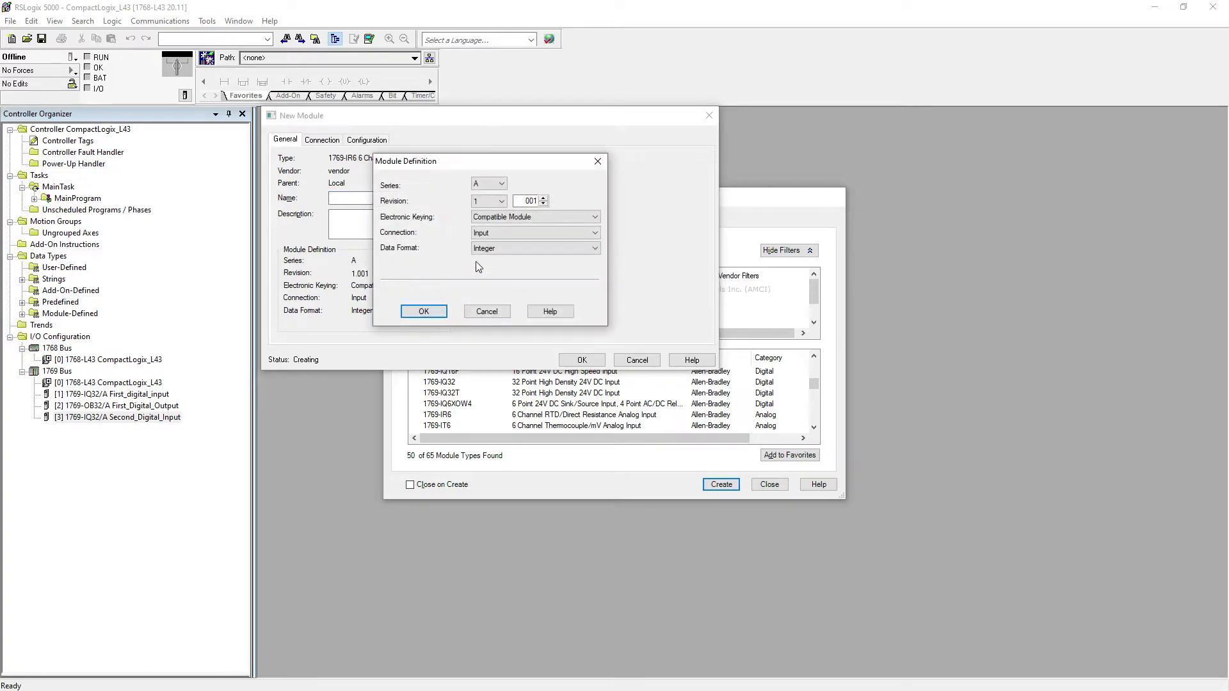
click(543, 198)
click(543, 198)
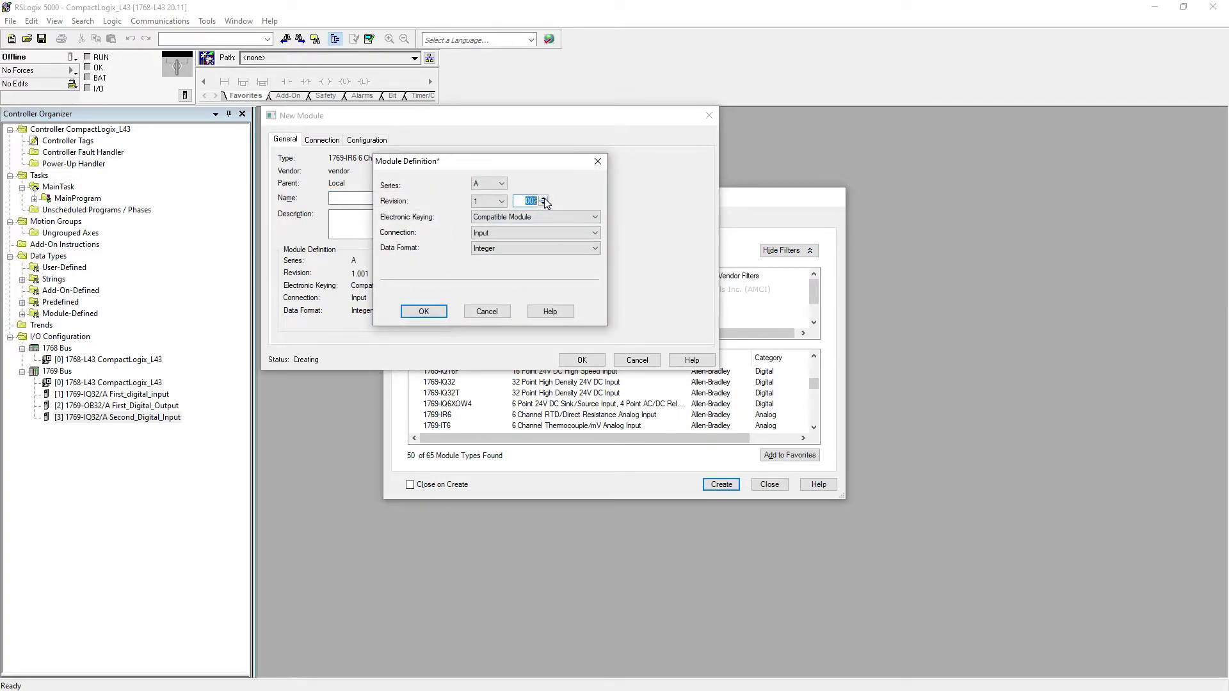
click(424, 311)
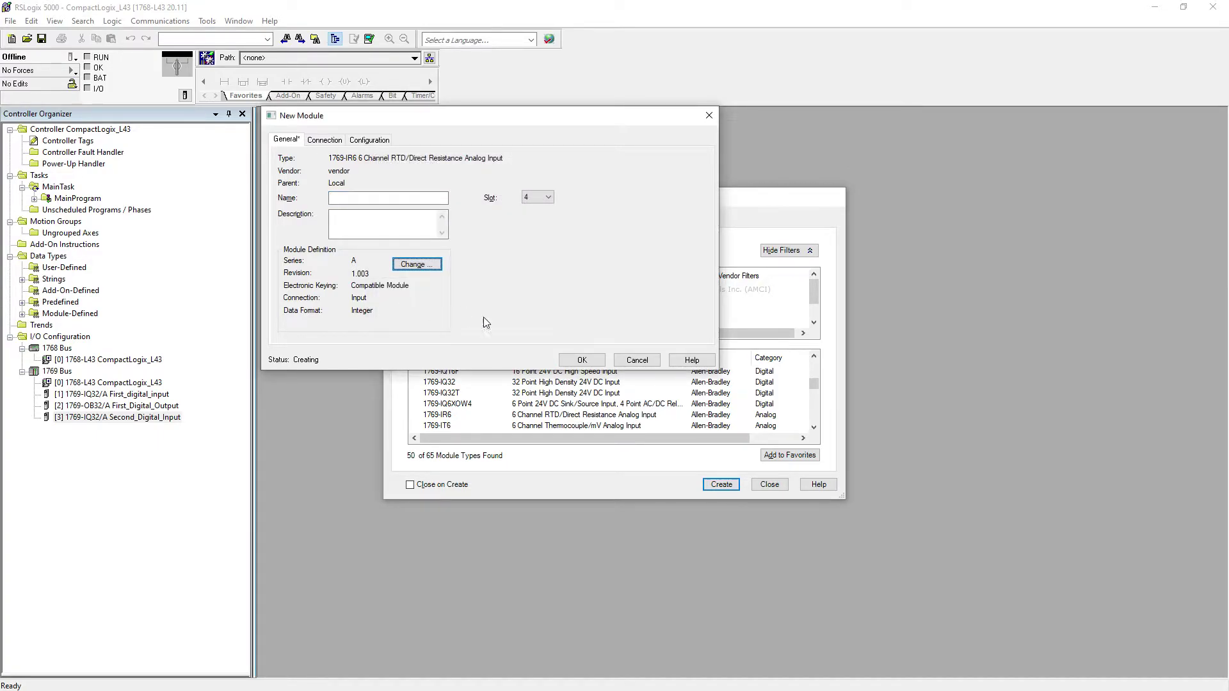
Step: Name the RTD module Analog_RTD_Input, add it to slot 4 and close the module catalog
click(353, 199)
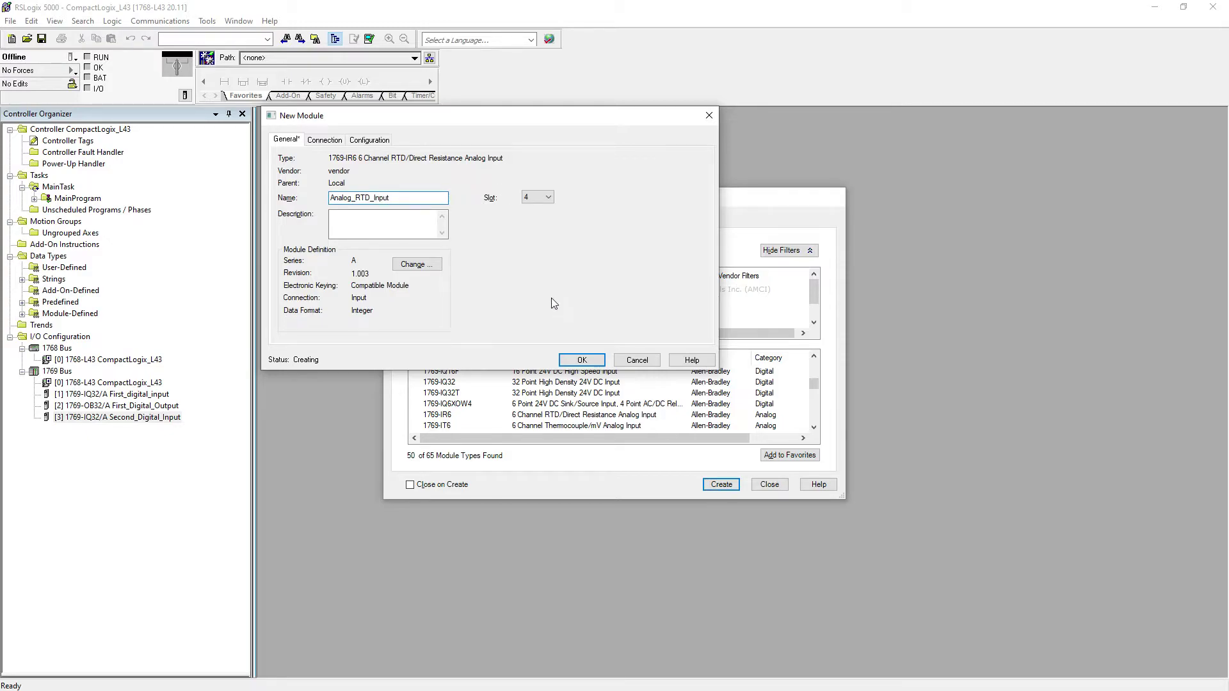
click(582, 360)
click(769, 484)
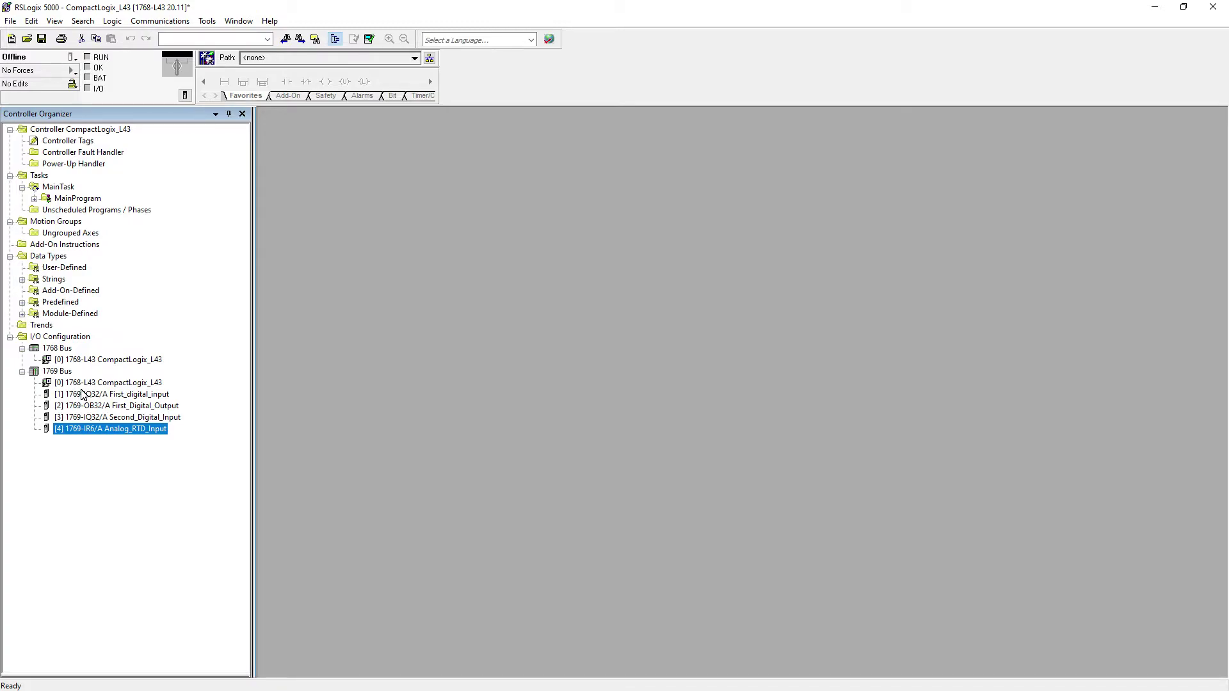
Step: Switch to RSLinx Classic and collapse the 1768-ENBT/A node to view the Ethernet devices
key(alt+Tab)
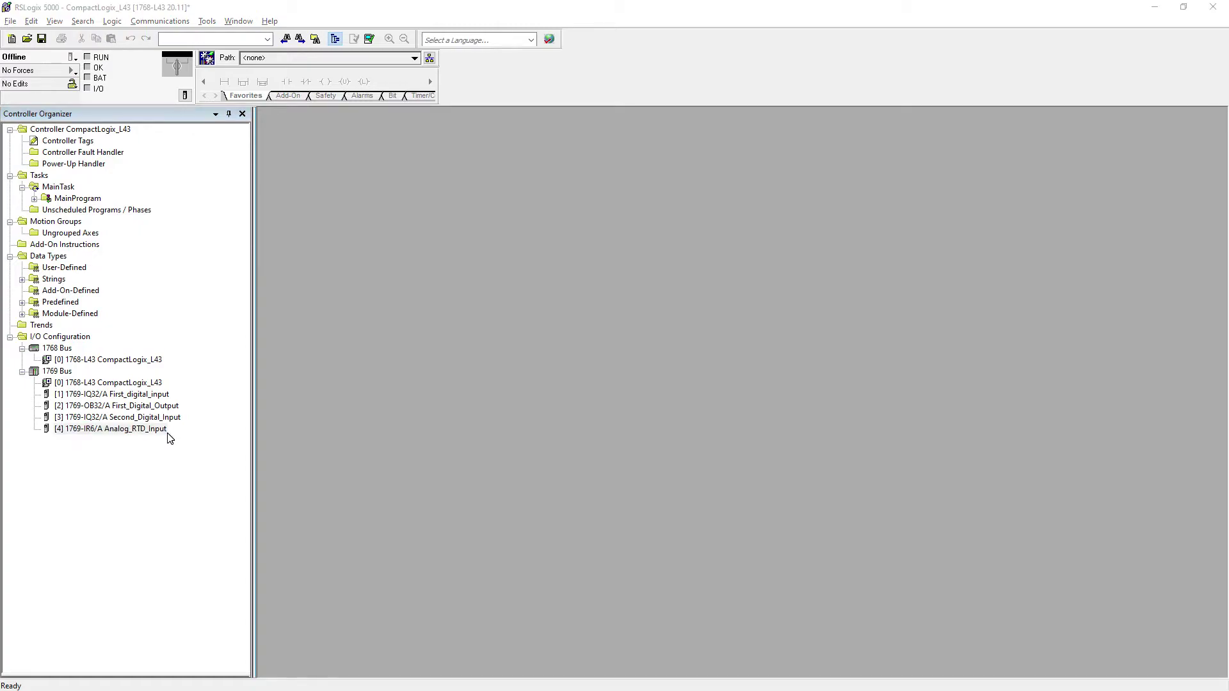
click(682, 490)
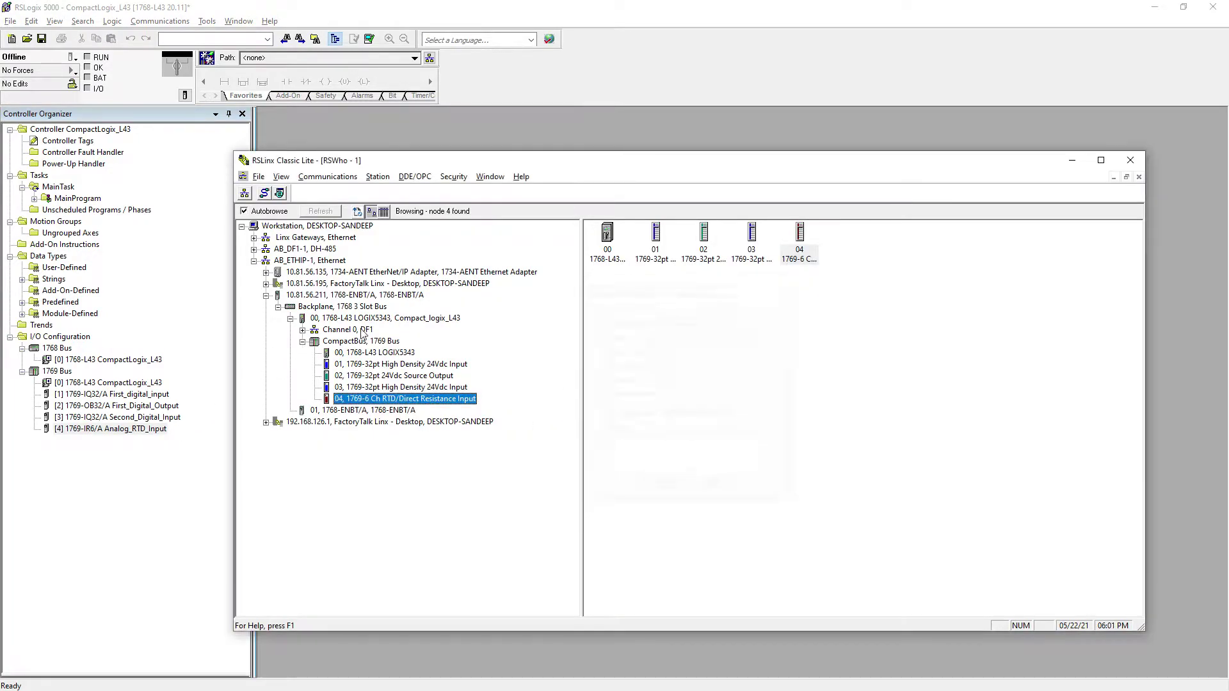
click(266, 295)
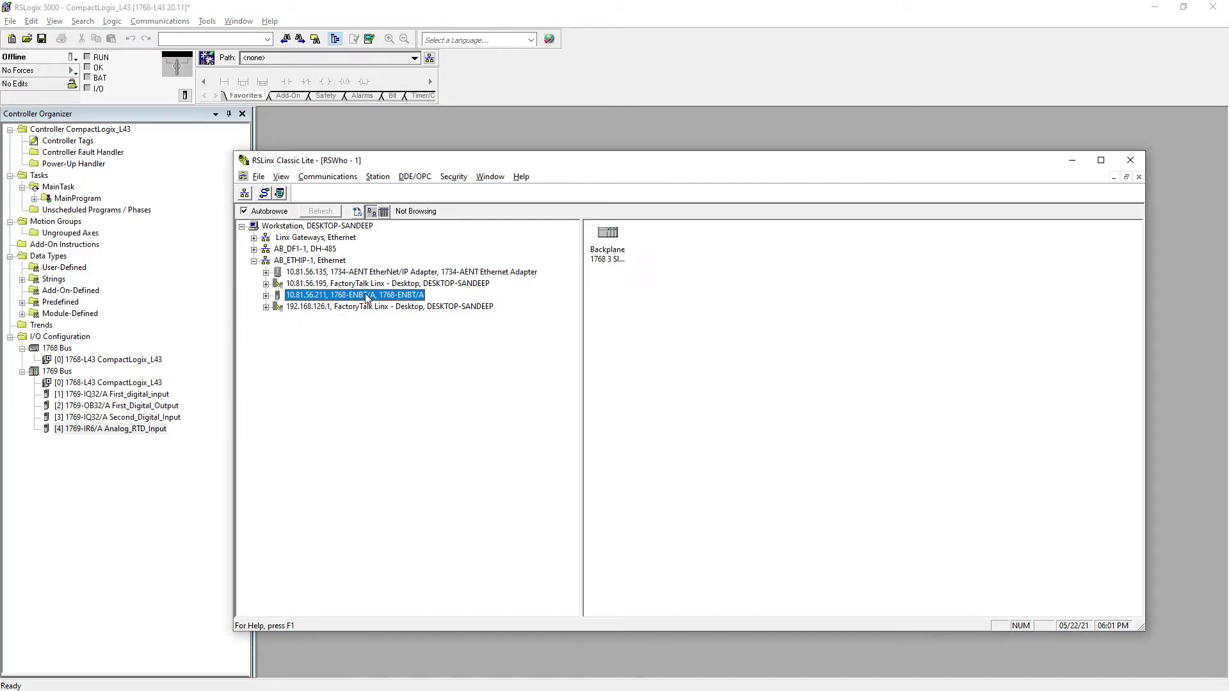
Step: Start a new module on the 1768 Bus in RSLogix 5000 using the 1768-ENBT 10/100 Mbps Ethernet bridge
click(52, 349)
right_click(52, 350)
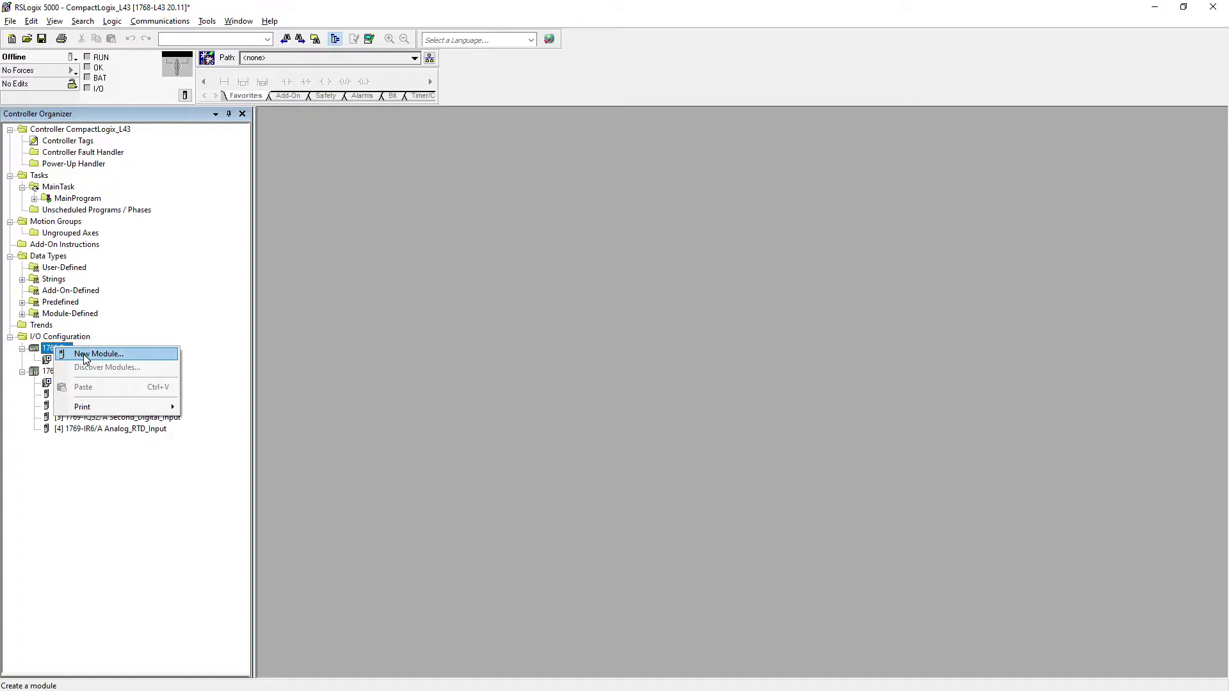
click(80, 352)
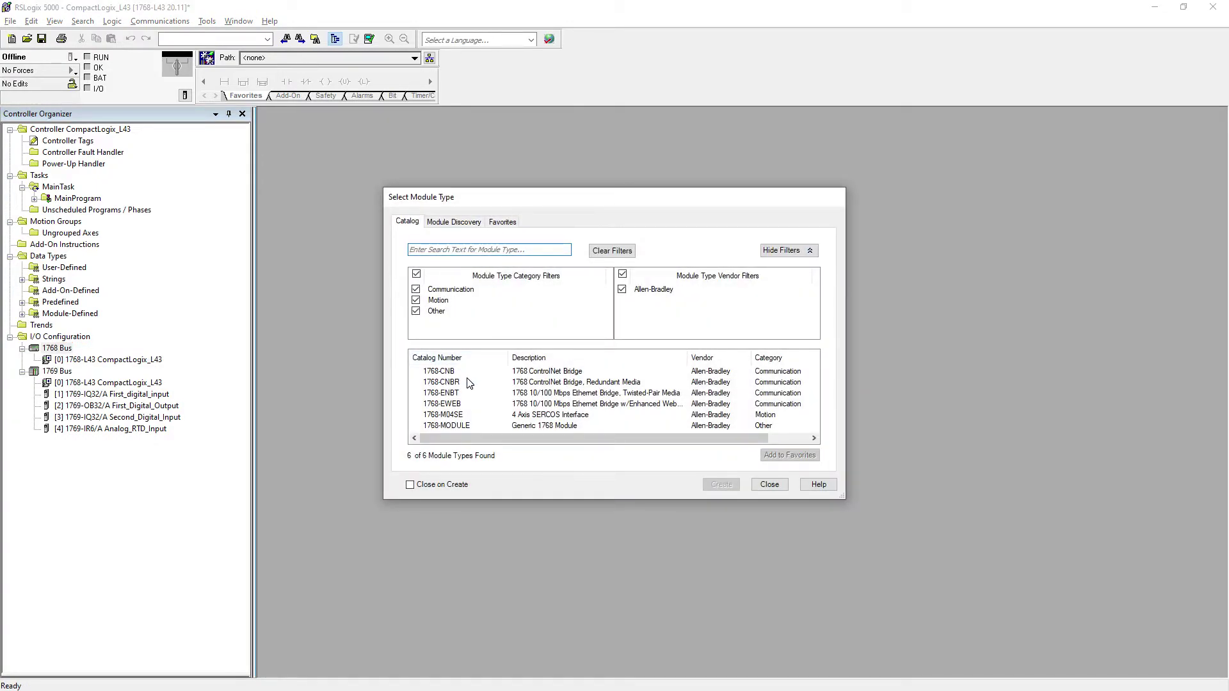
click(449, 393)
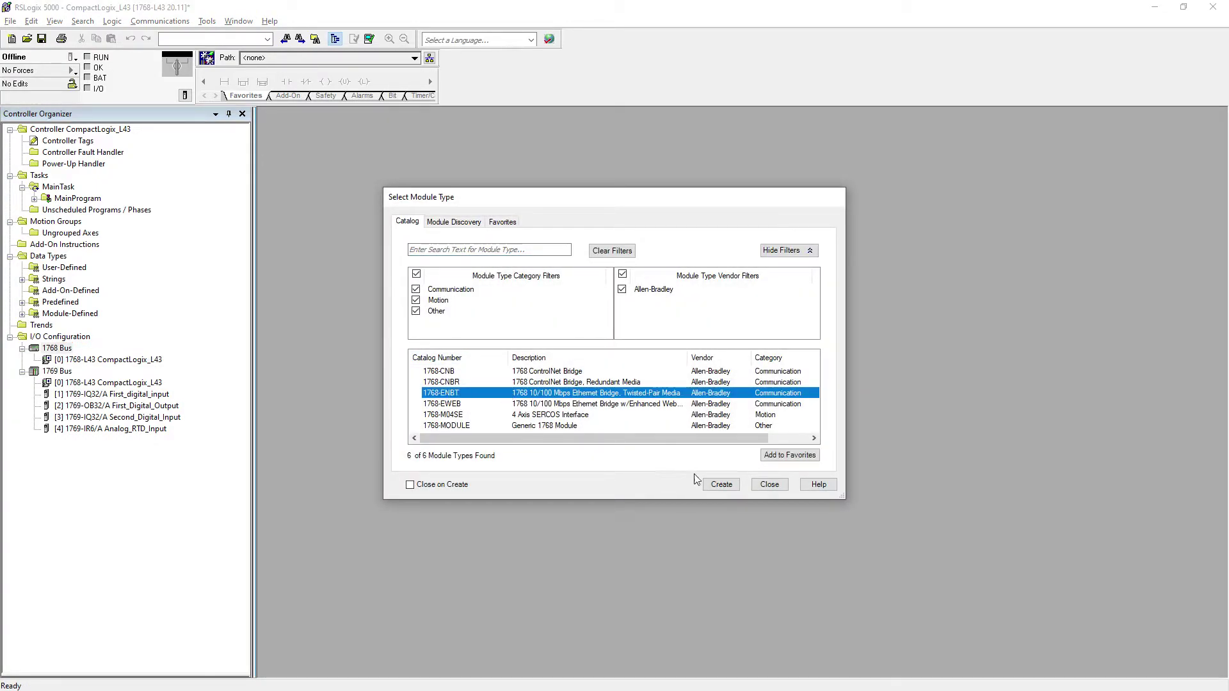
click(721, 485)
Step: Check the revision in the 1768-ENBT/A module configuration in RSLinx Classic and return to the major revision selection in RSLogix 5000
click(561, 384)
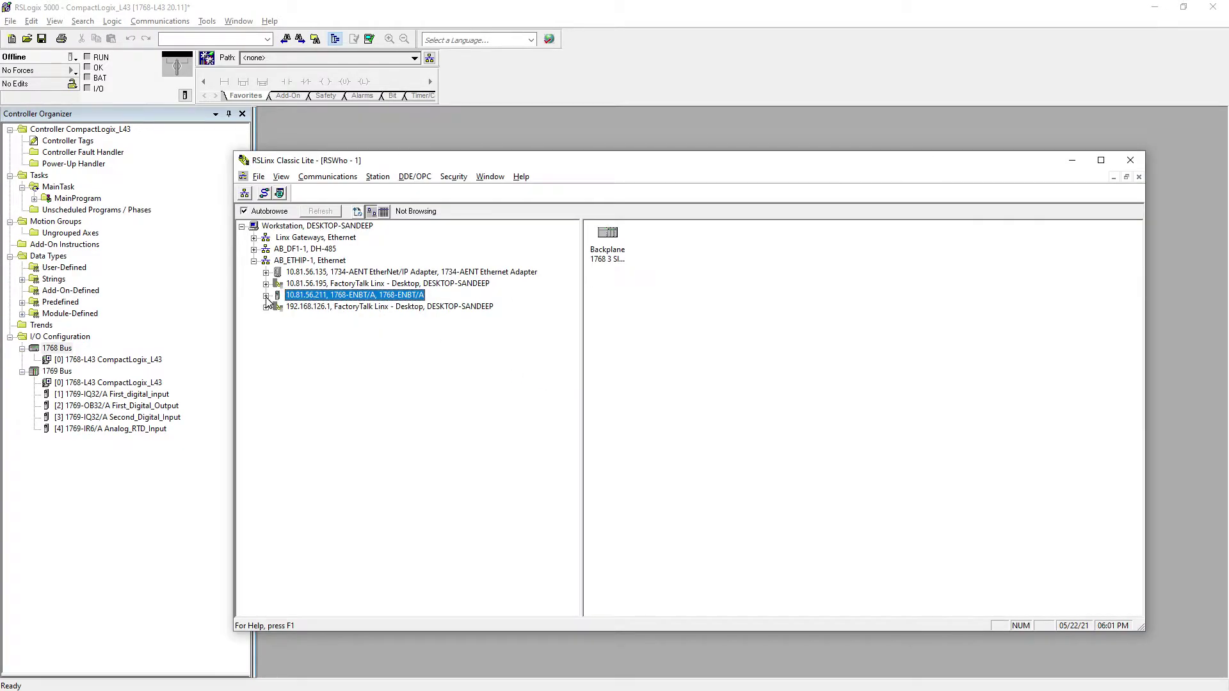
click(265, 295)
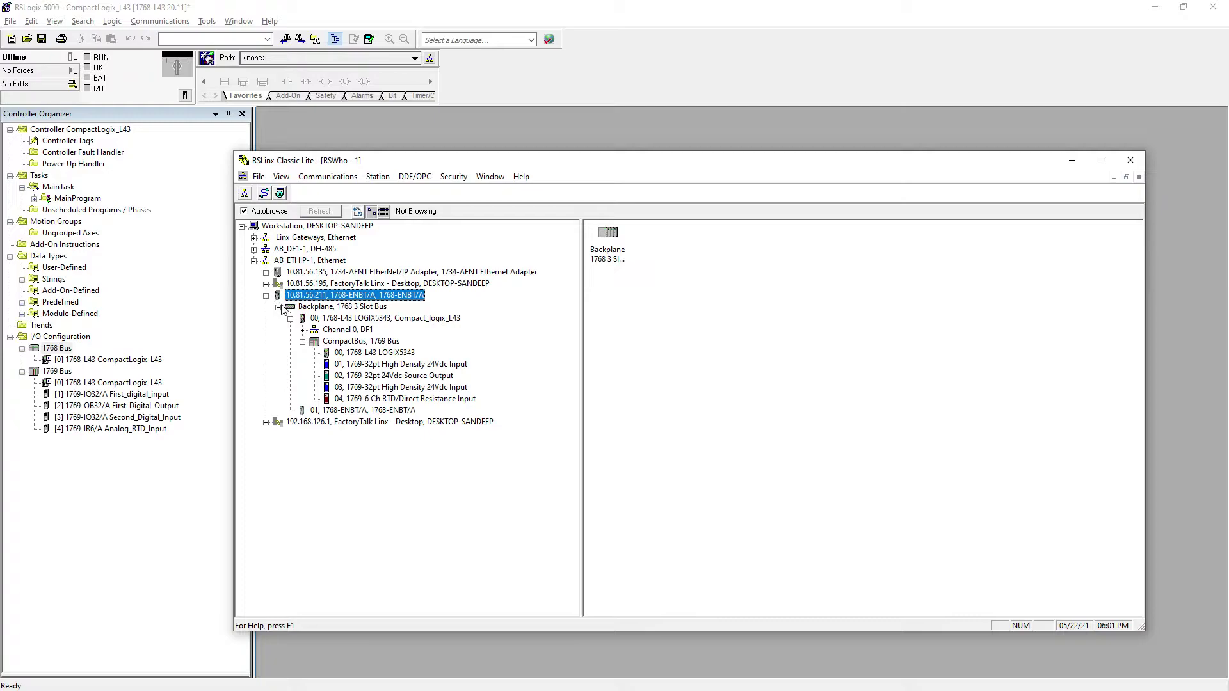
click(302, 342)
right_click(318, 296)
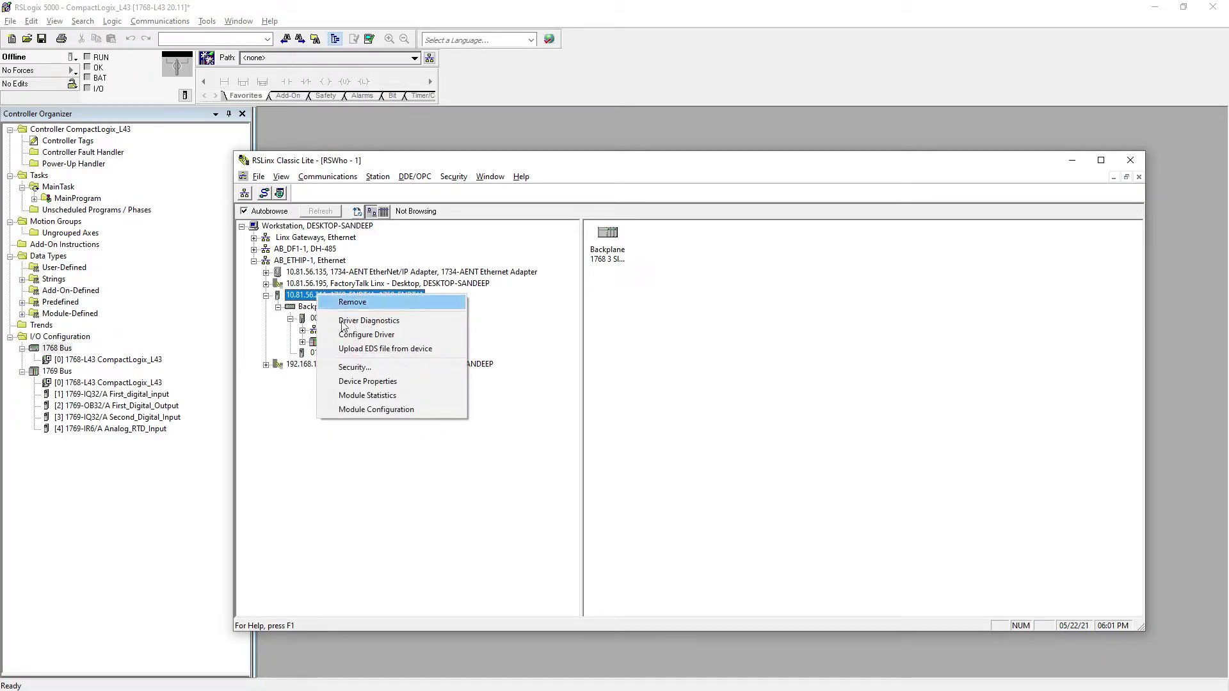
click(366, 408)
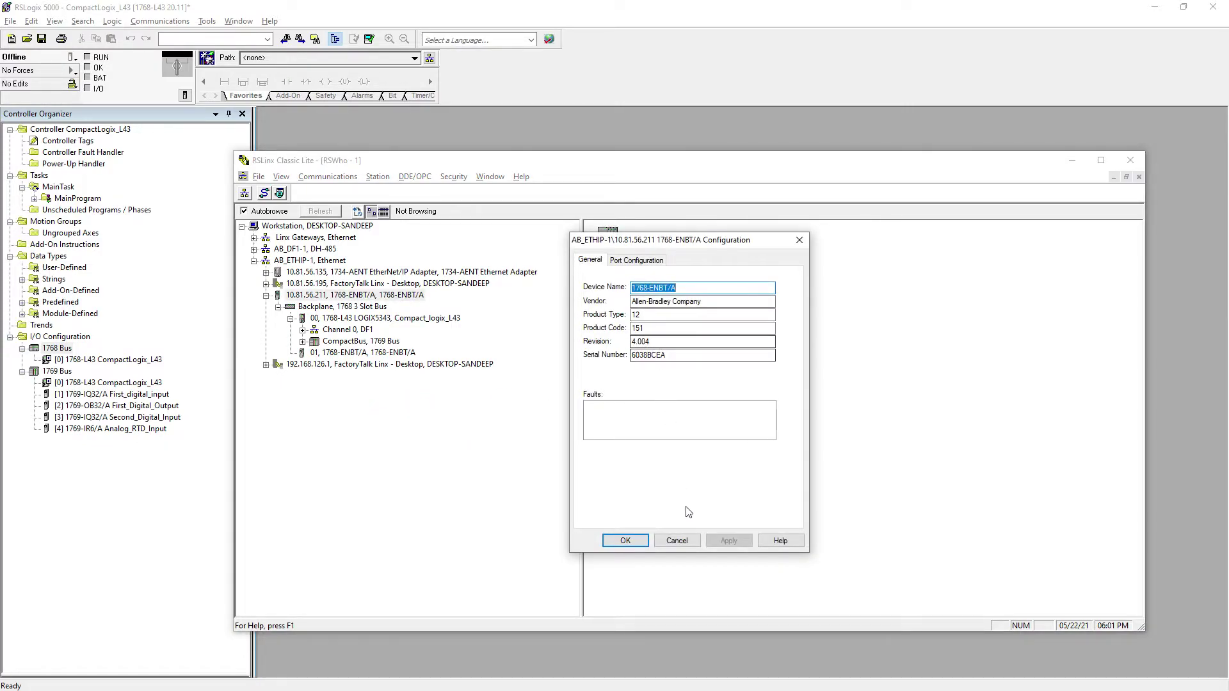
click(676, 540)
key(alt+Tab)
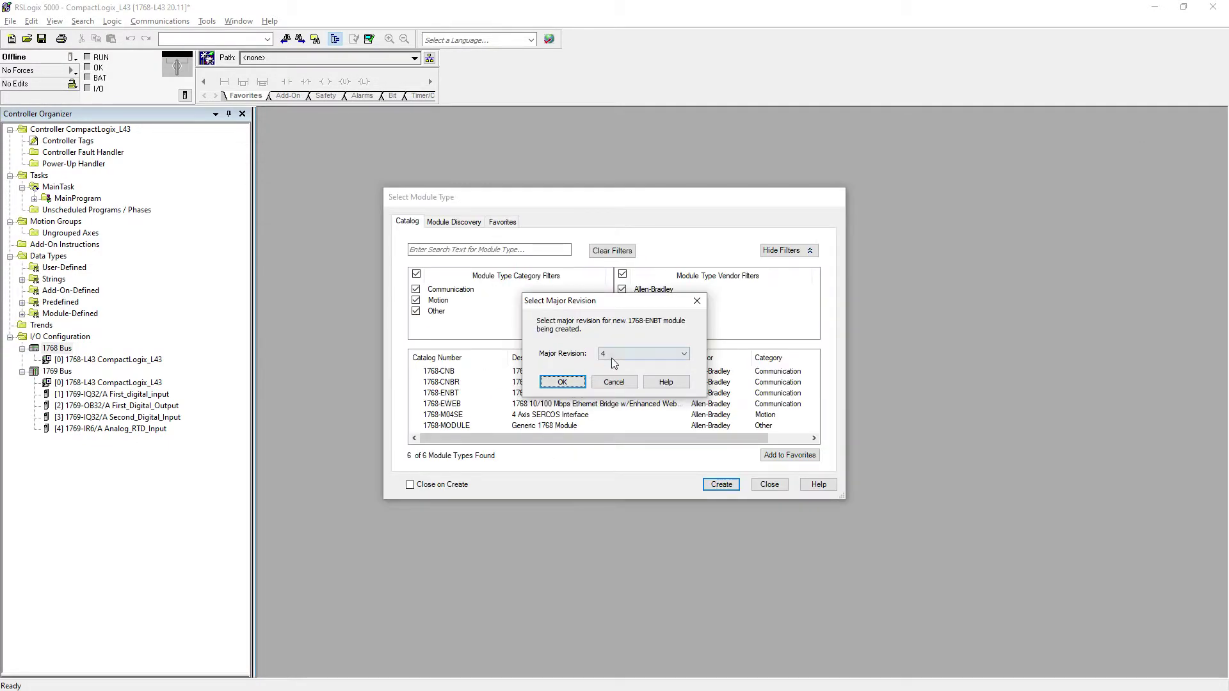
Step: Add the Ethernet bridge in slot 1 as ENBT with major revision 4, minor revision 4 and its IP address, and accept its properties
click(562, 381)
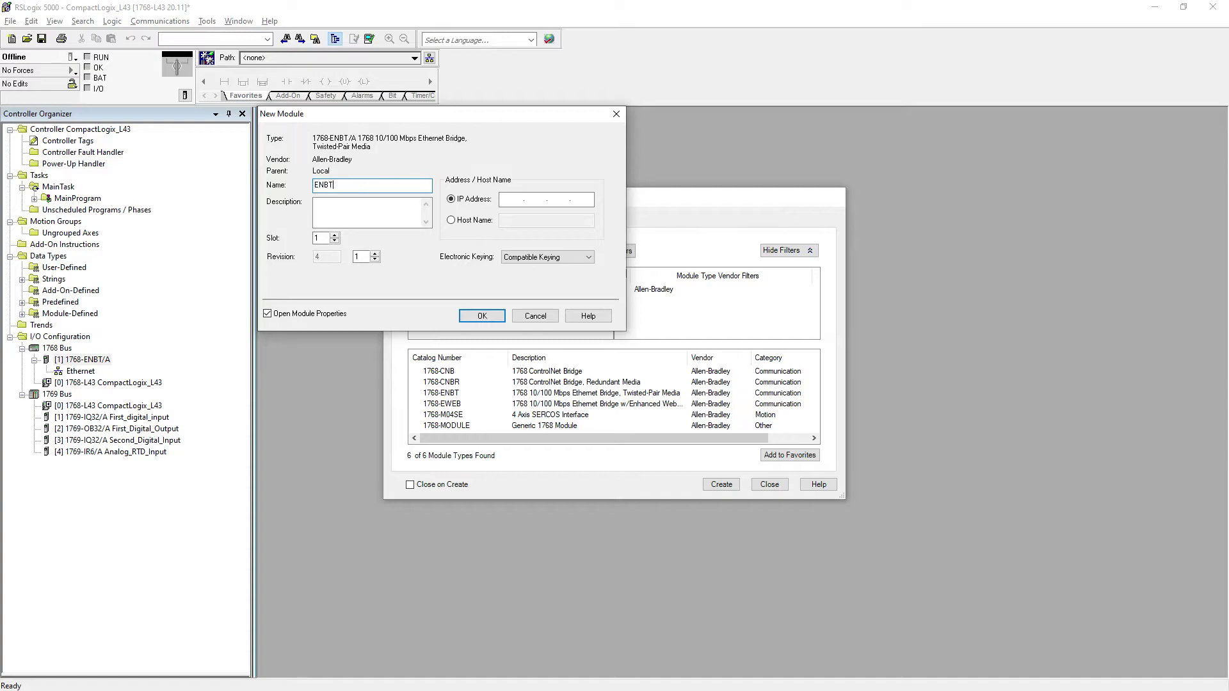
click(375, 259)
click(504, 200)
text(10.81.)
click(481, 316)
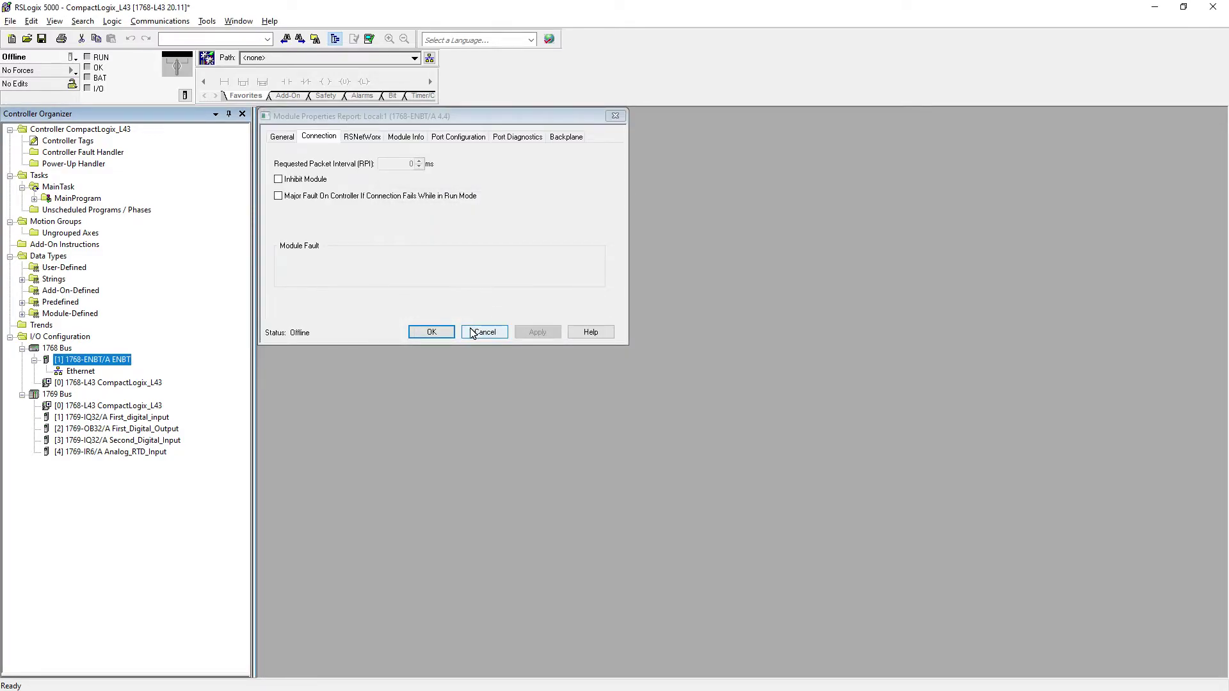
click(451, 333)
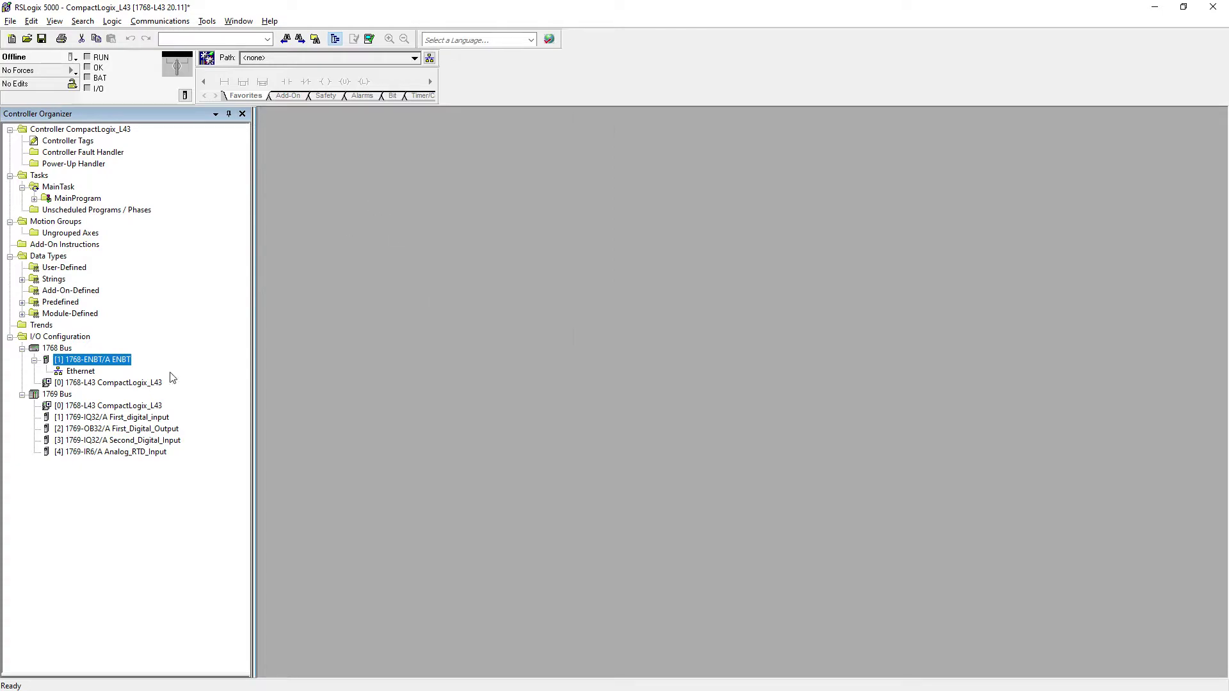
Step: Review the ENBT module's connection, RSNetWorx, module info, port configuration, port diagnostics and backplane properties, and close them
right_click(116, 360)
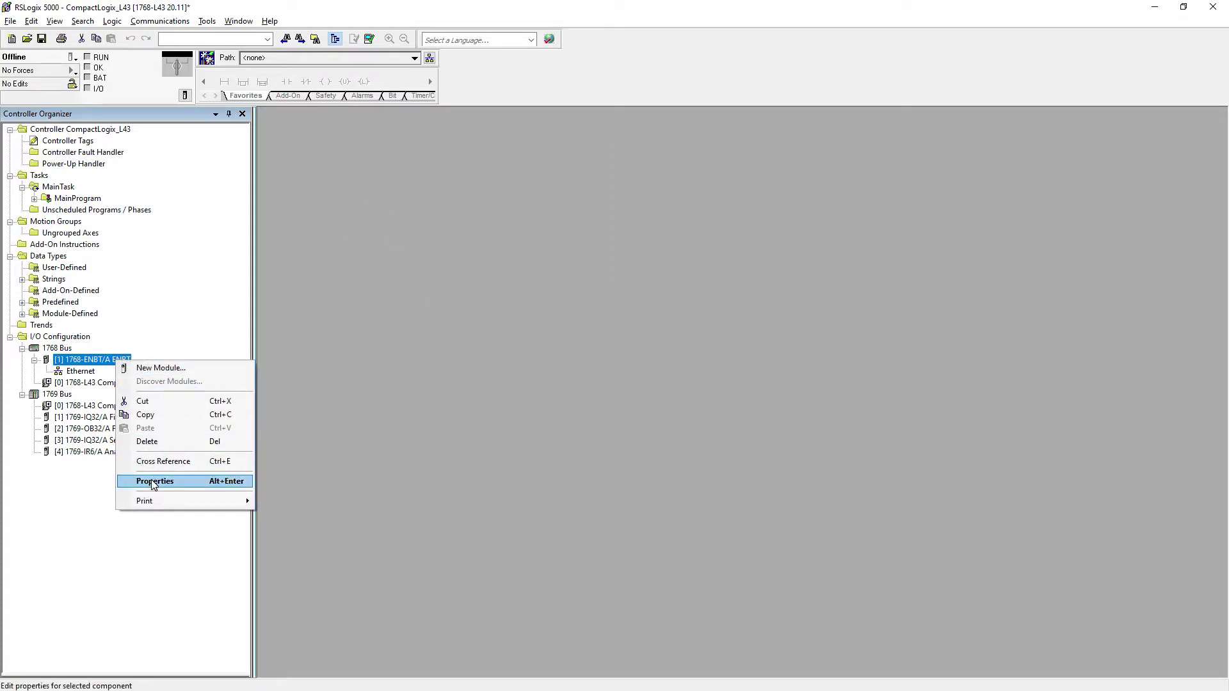
click(154, 481)
click(314, 137)
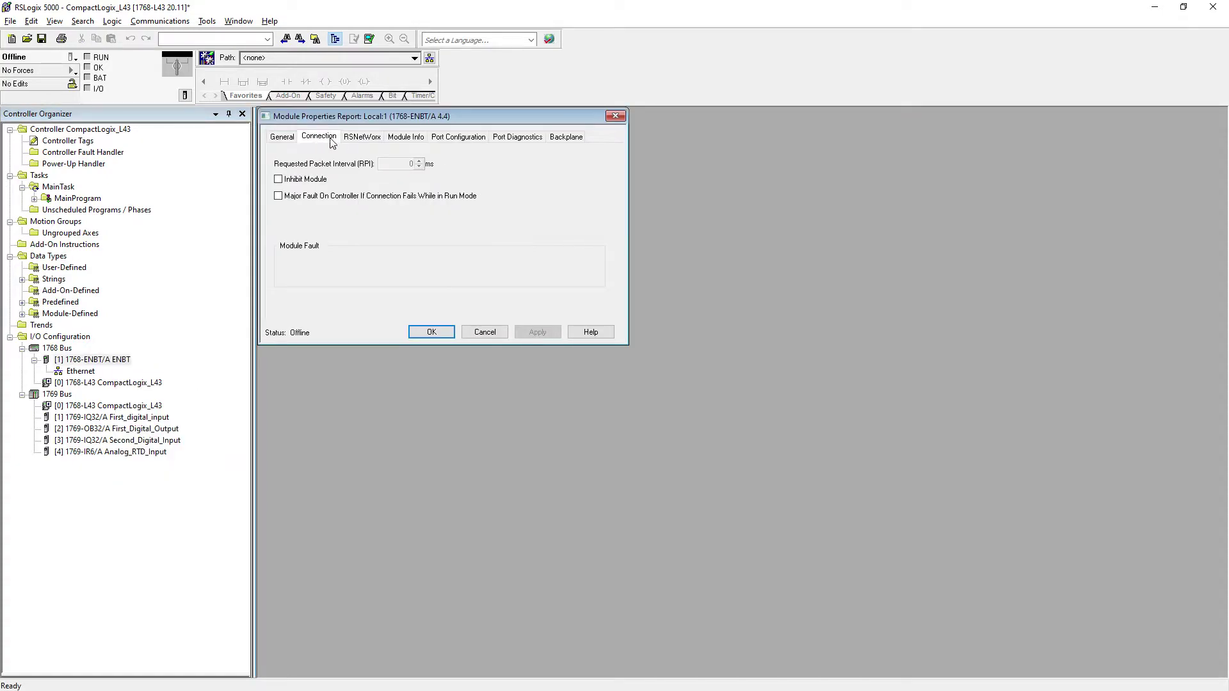
click(364, 138)
click(407, 138)
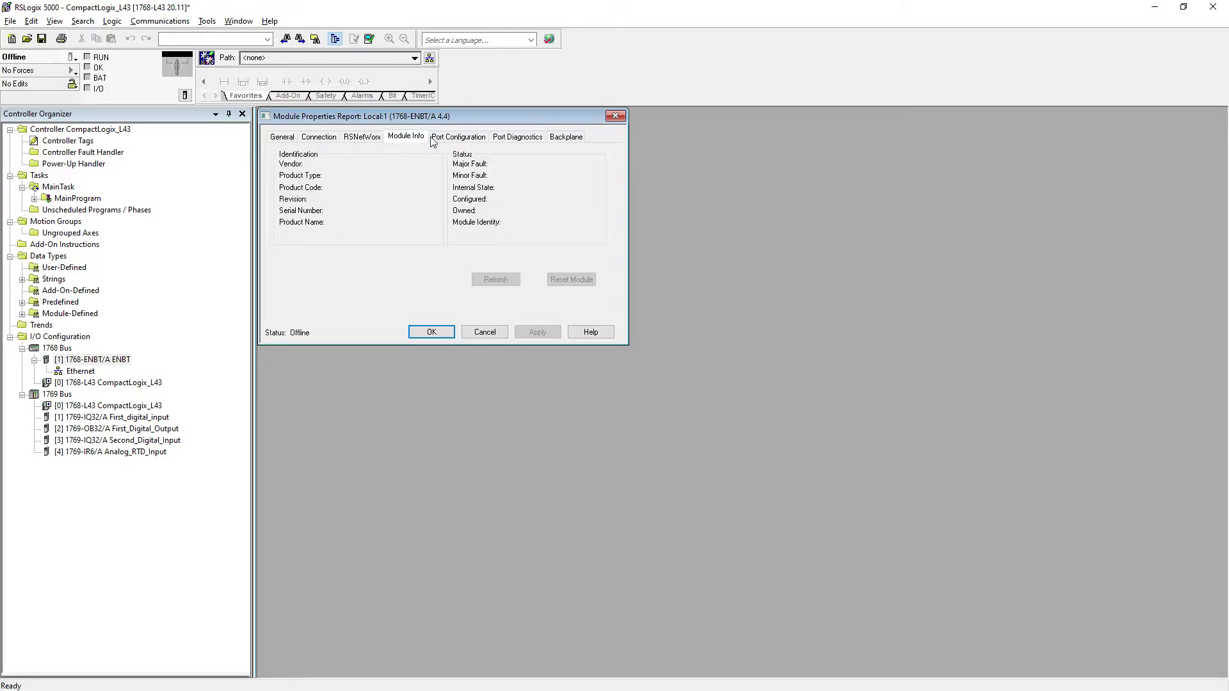
click(457, 137)
click(517, 137)
click(567, 137)
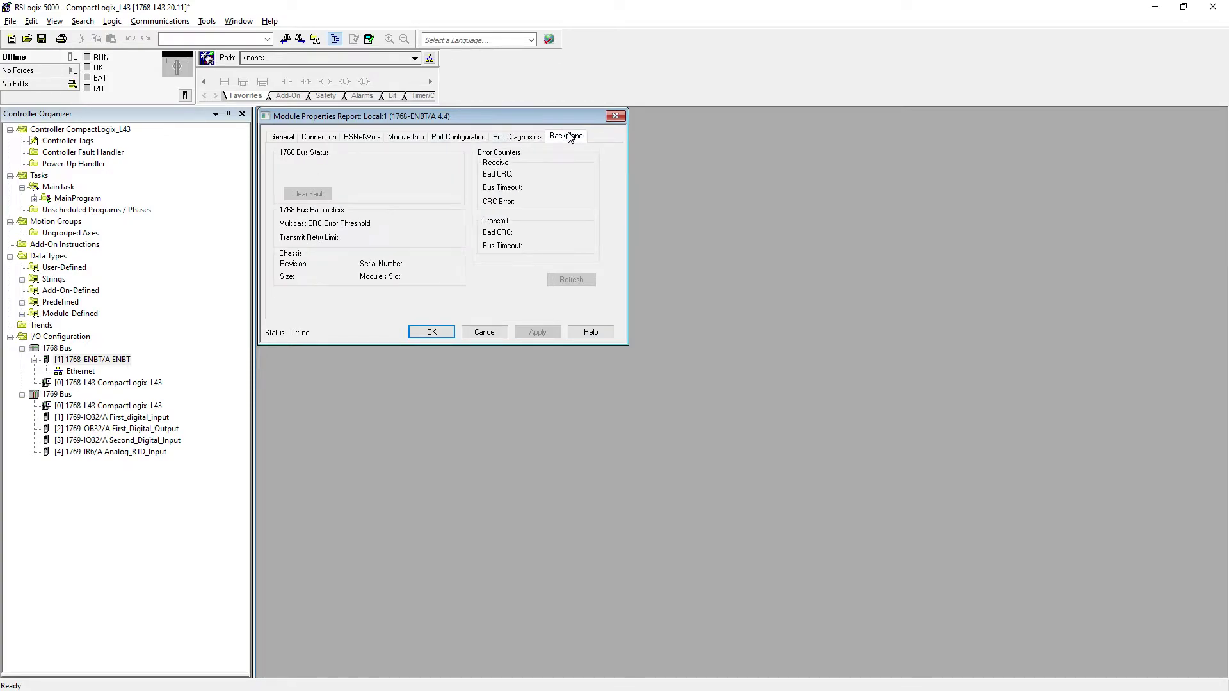
click(616, 116)
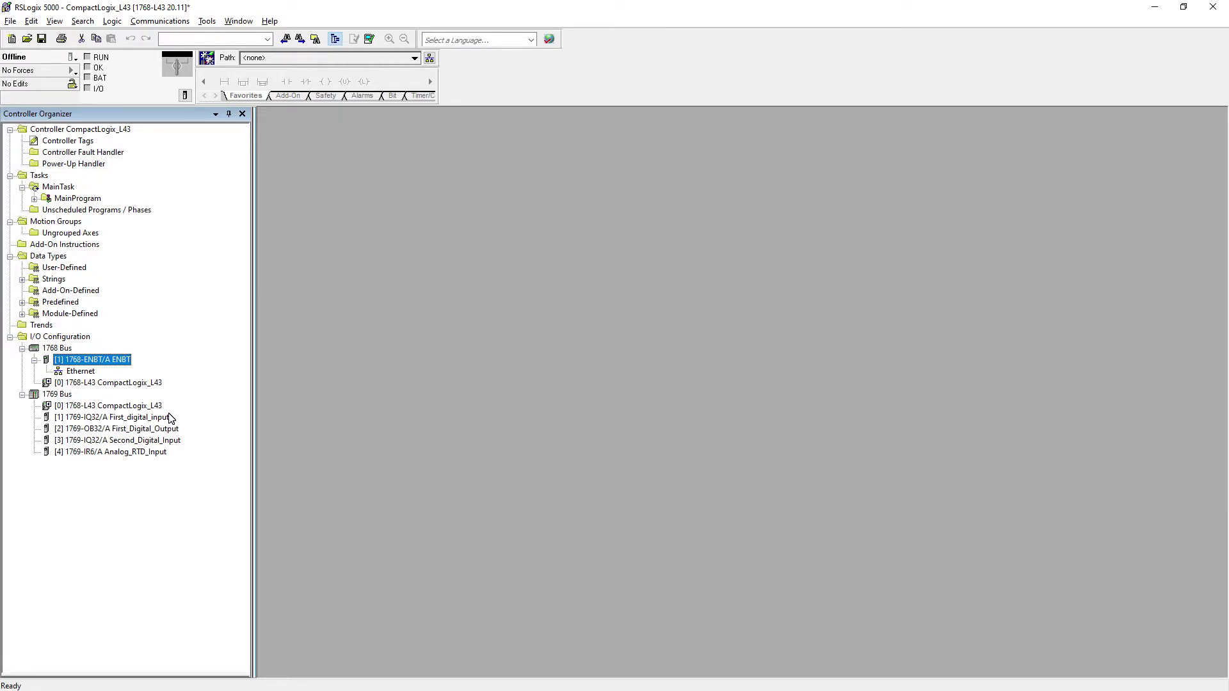
Step: Look up the remote adapter in RSLinx Classic and start a new 1734-AENT Ethernet adapter module under the ENBT bridge in RSLogix 5000
key(alt+Tab)
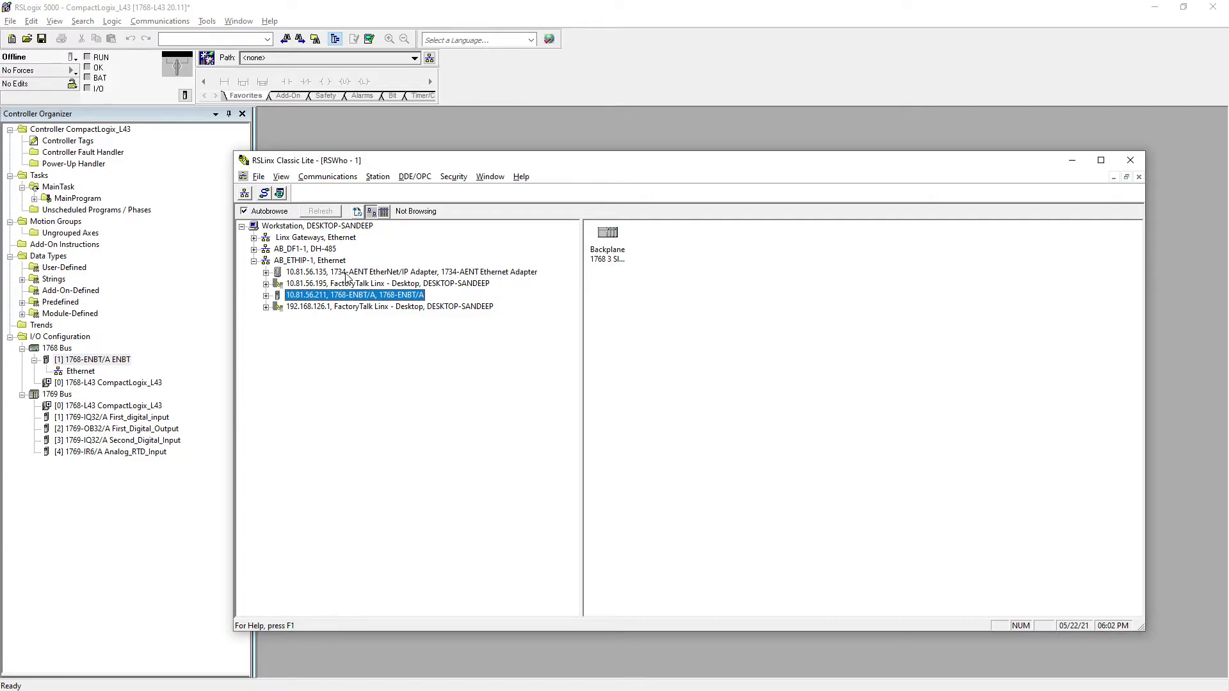
key(alt+Tab)
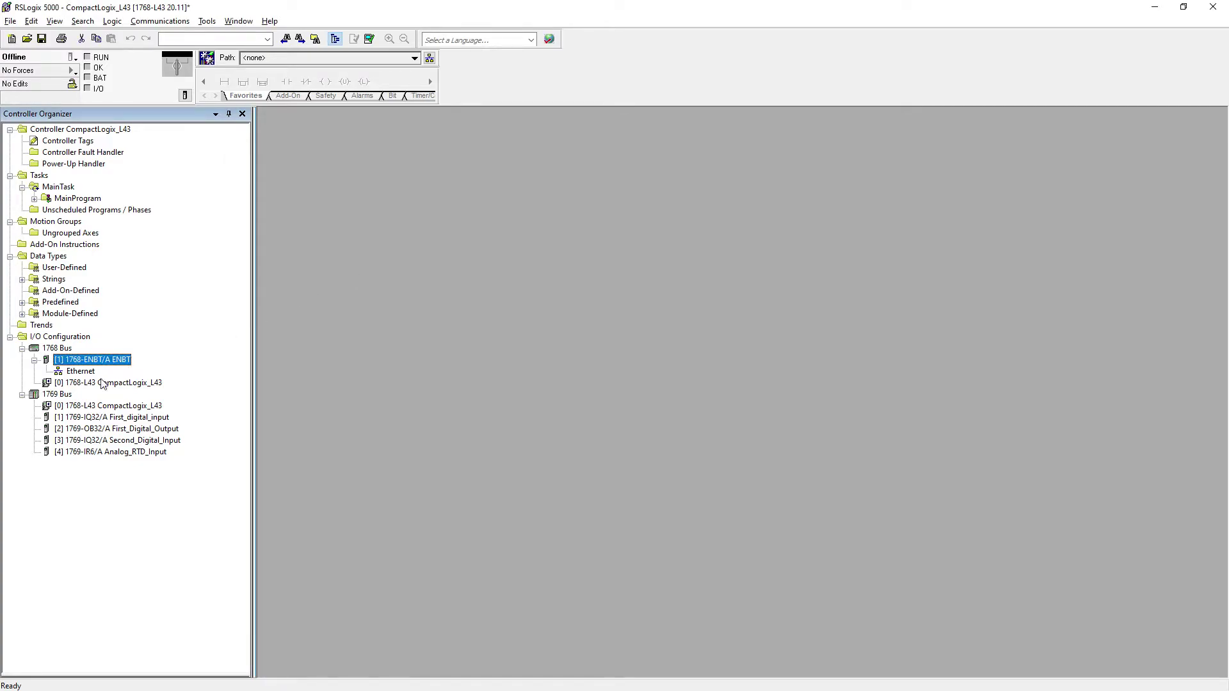
right_click(80, 360)
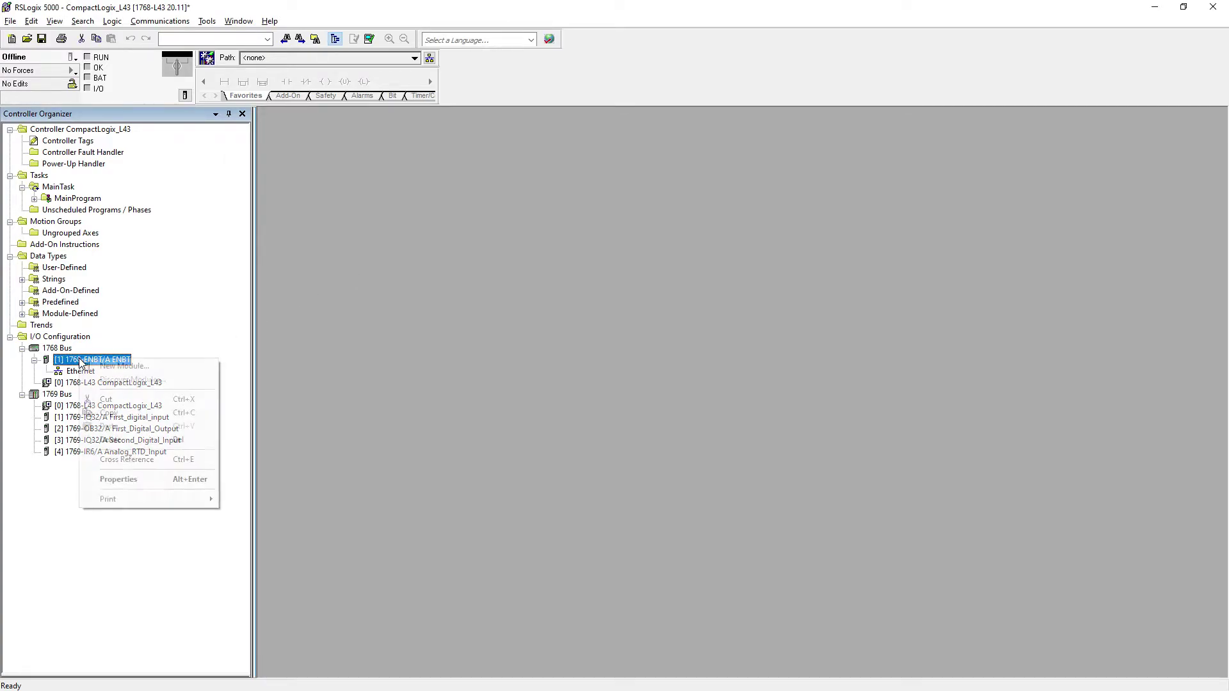
click(110, 366)
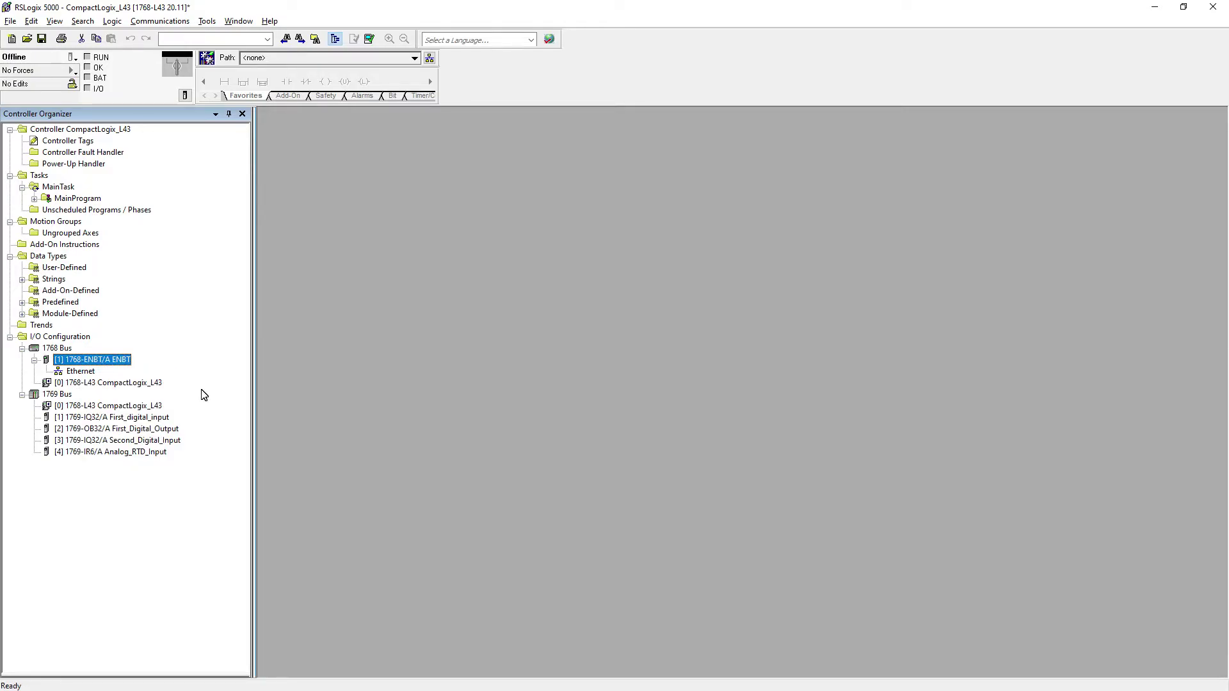
key(alt+Tab)
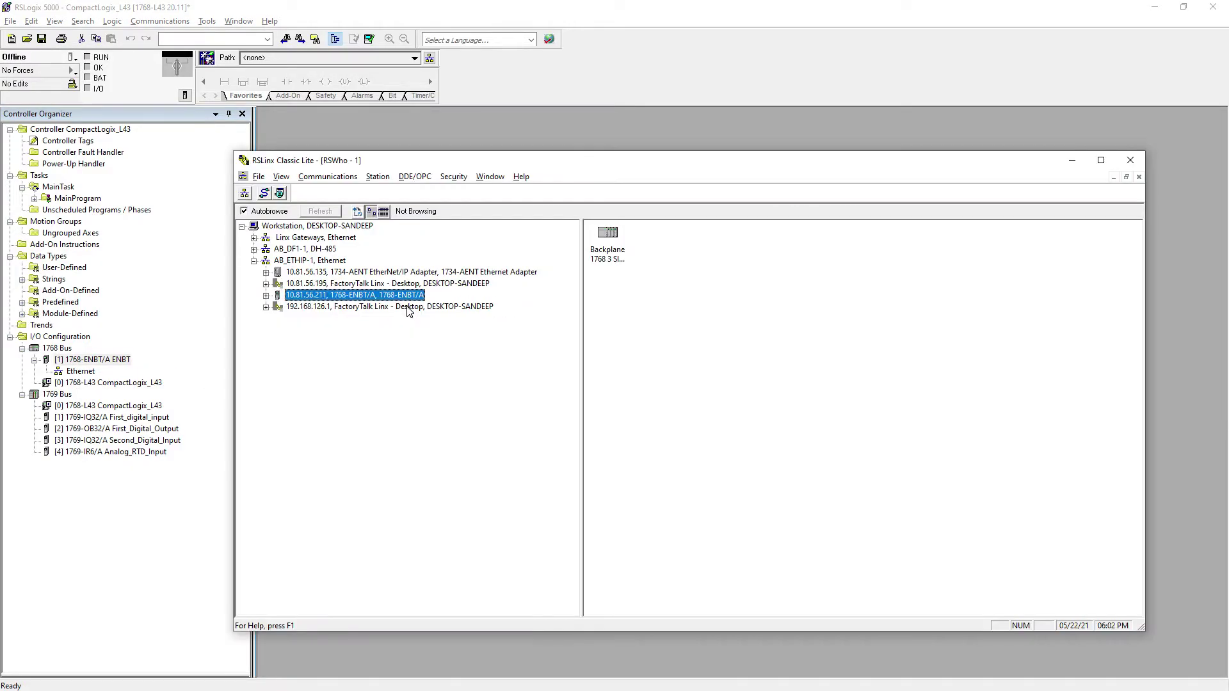
key(alt+Tab)
click(432, 250)
text(17)
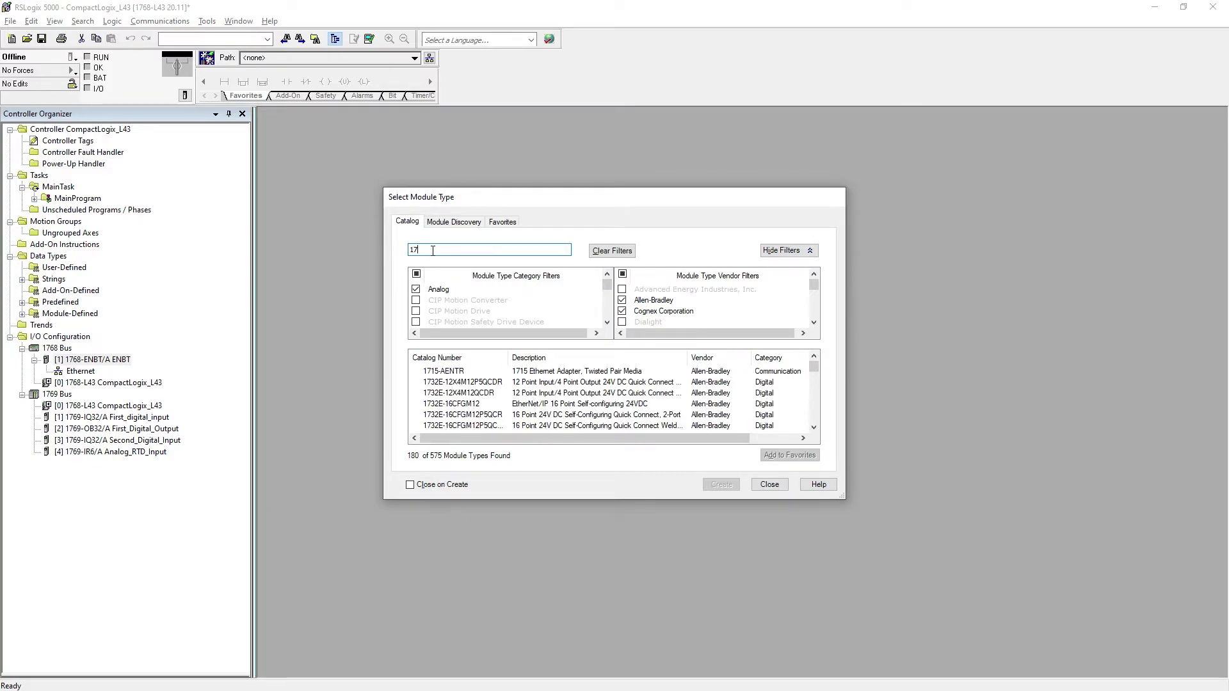
text(34-aent)
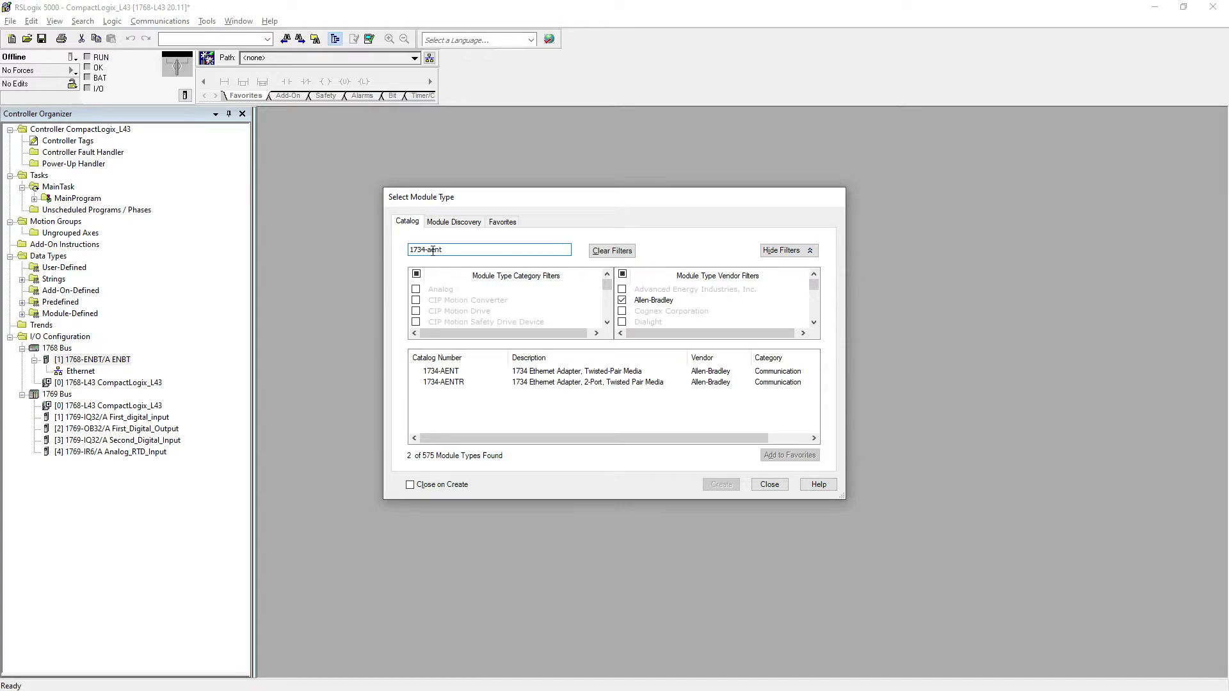
click(554, 371)
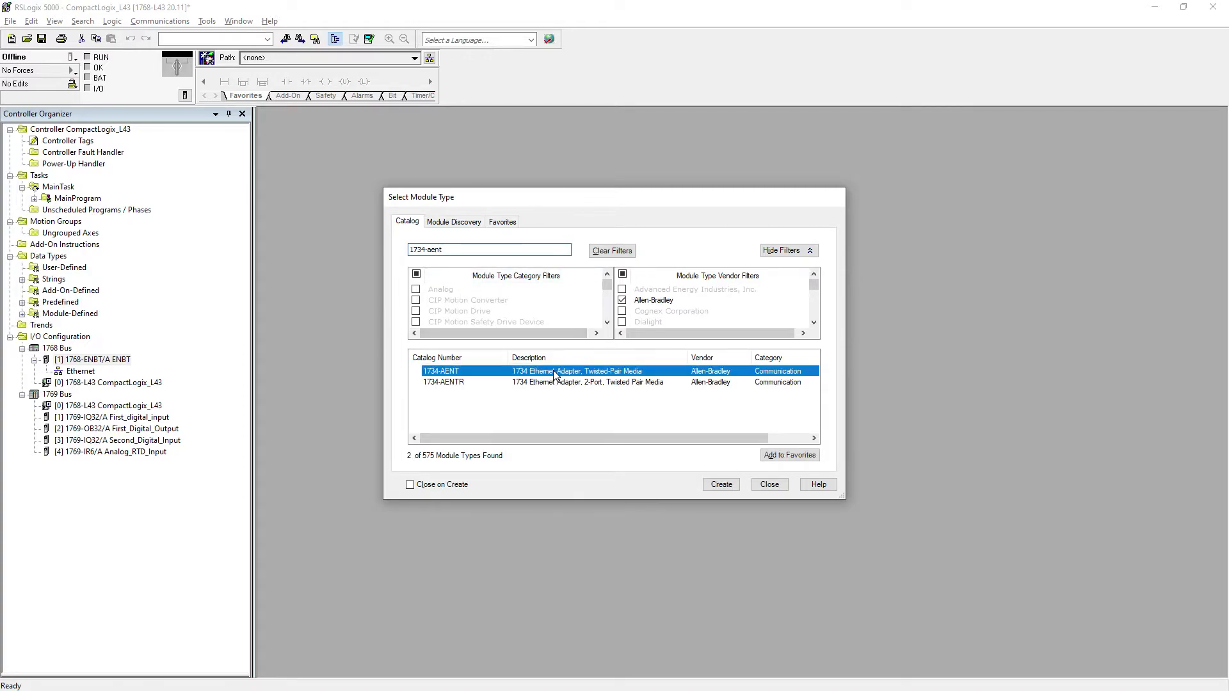
click(720, 485)
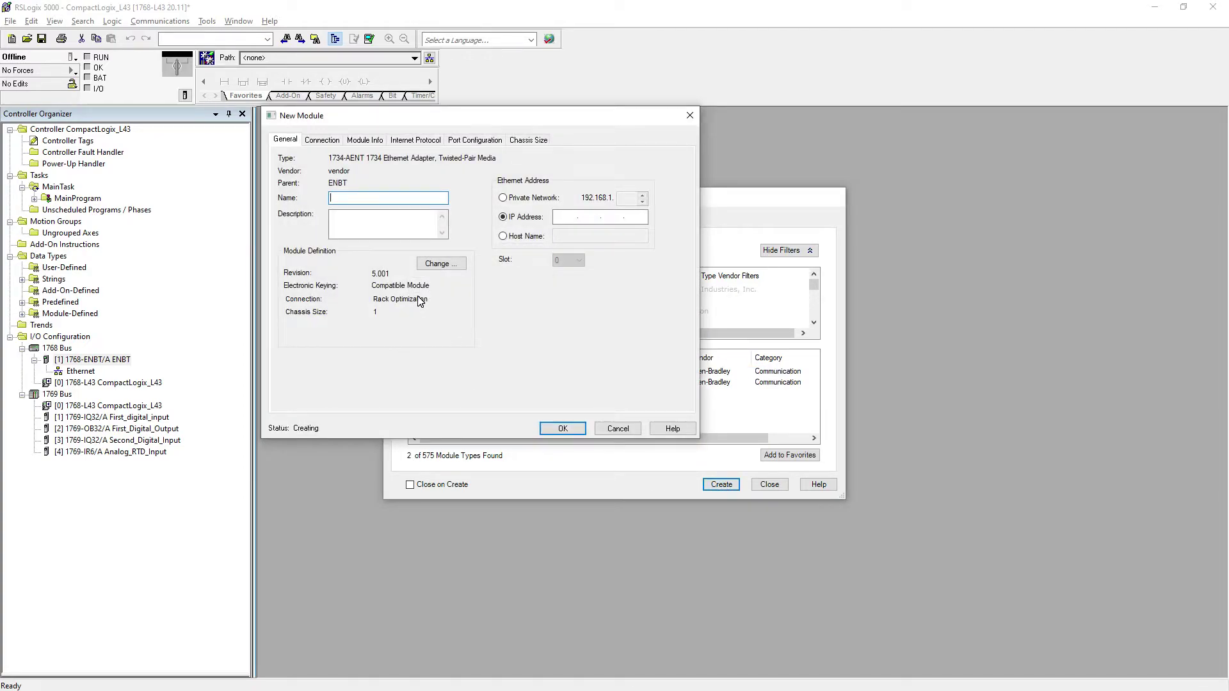
Step: Check the 1734-AENT adapter's revision in its module configuration in RSLinx Classic and return to the new module in RSLogix 5000
key(alt+Tab)
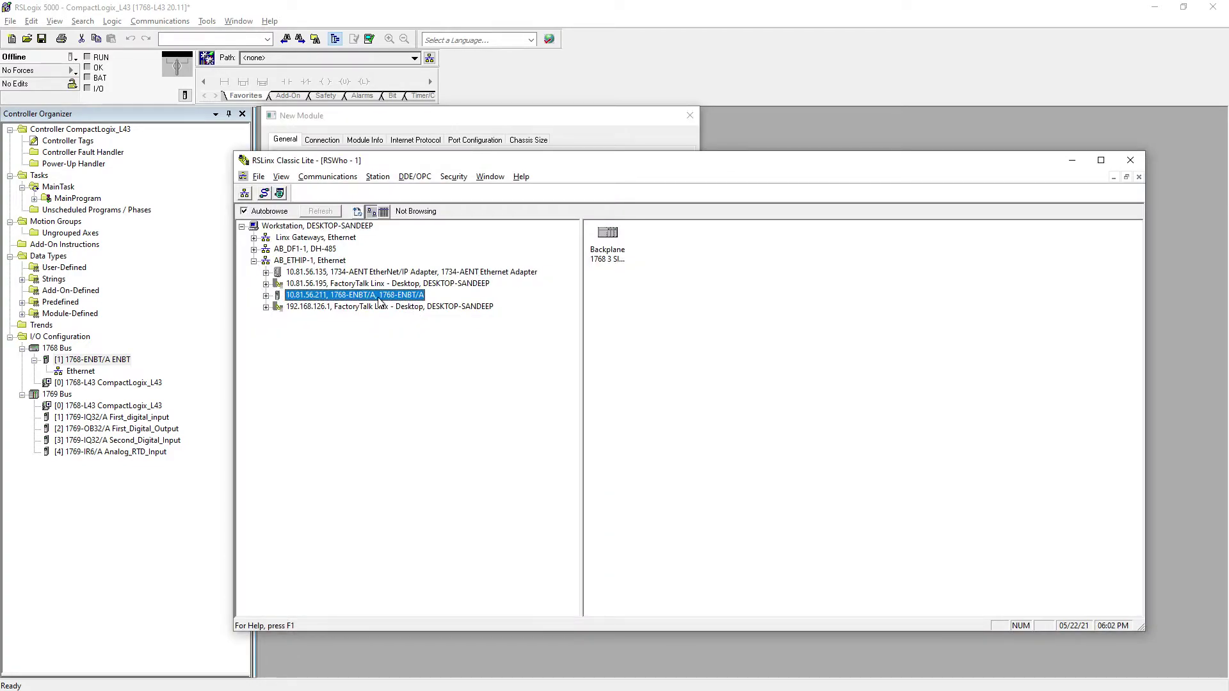
click(334, 272)
right_click(332, 273)
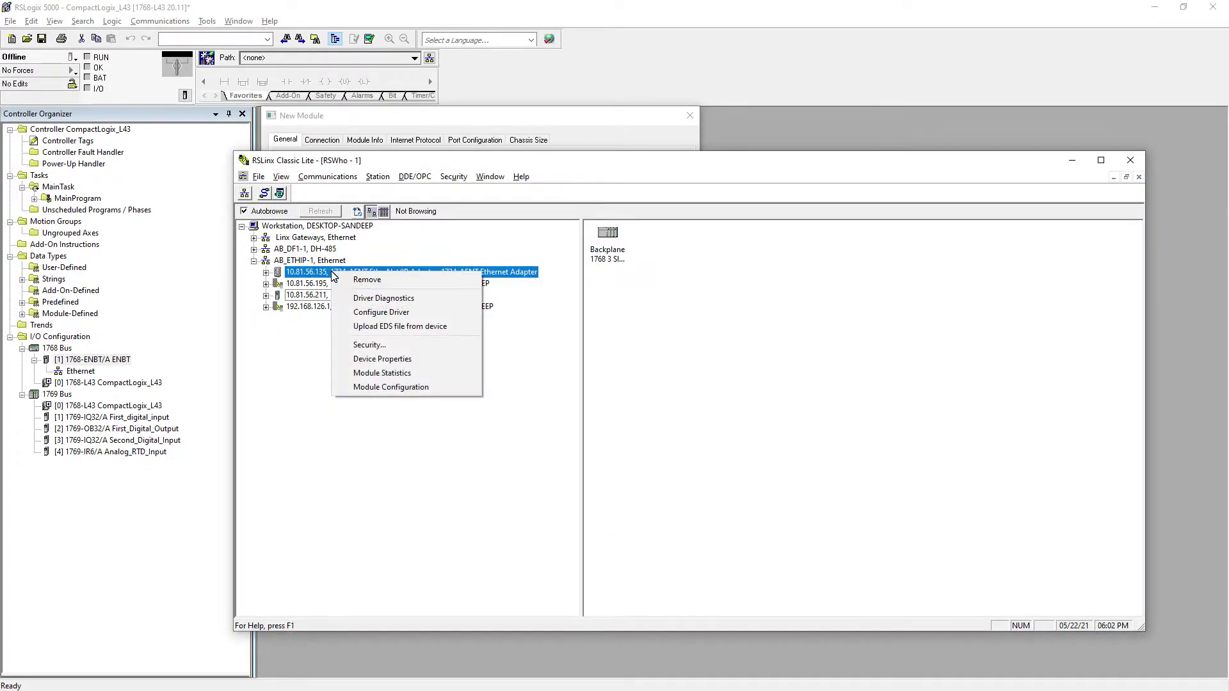
click(371, 386)
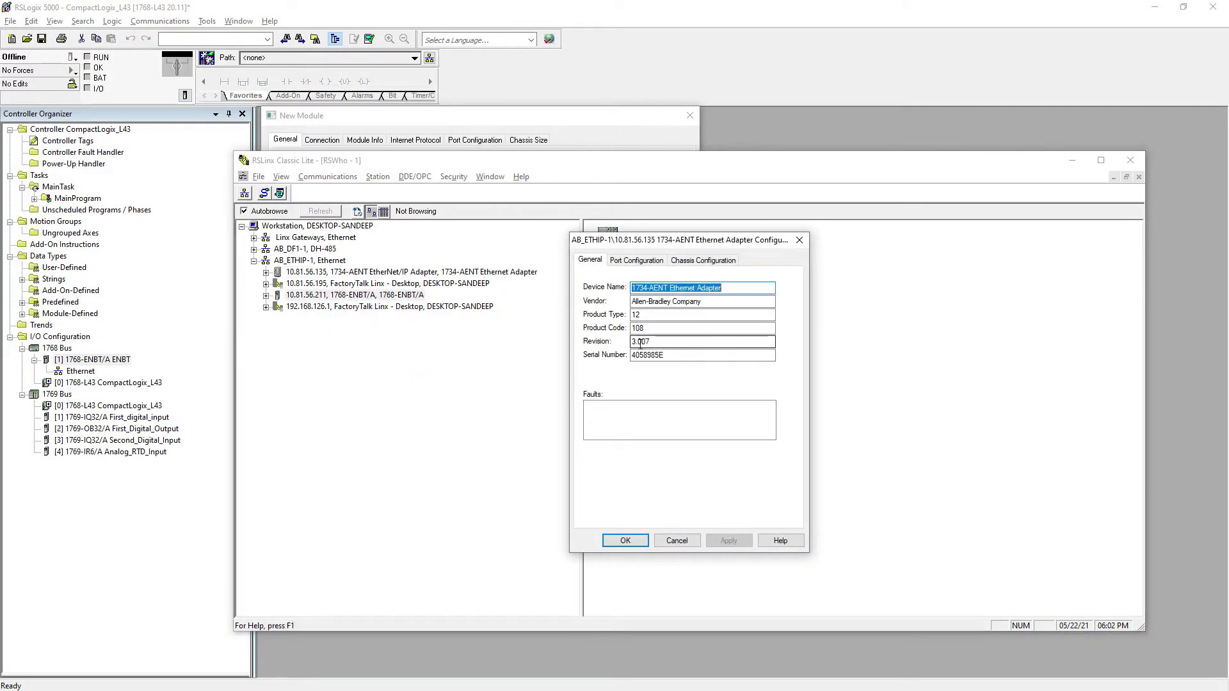
click(669, 543)
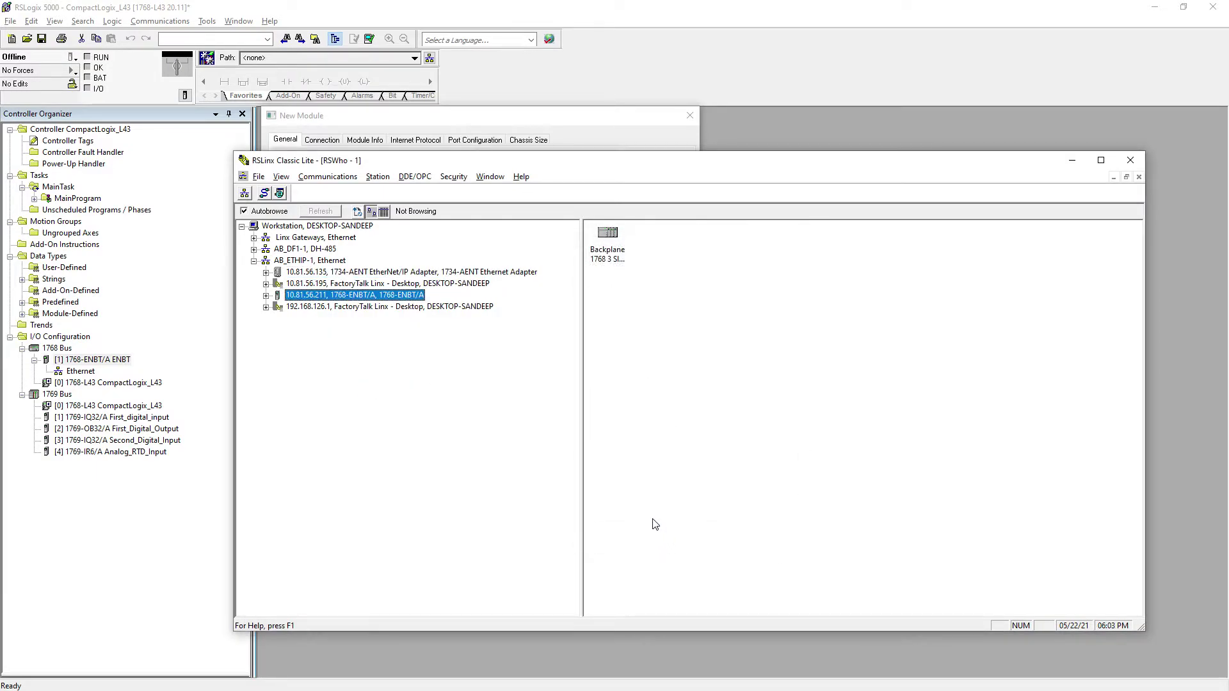
key(alt+Tab)
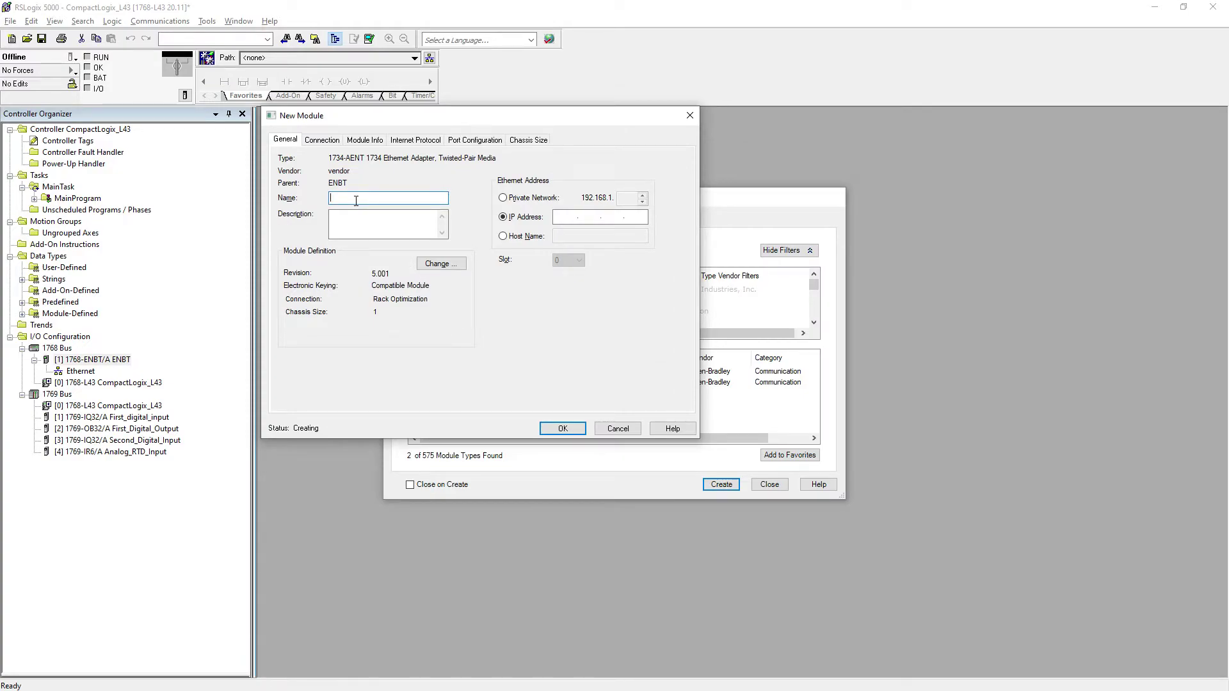
Step: Name the adapter Point_IO_AENT and enter the IP address 10.81.56.135 as listed in RSLinx Classic
text(AENT)
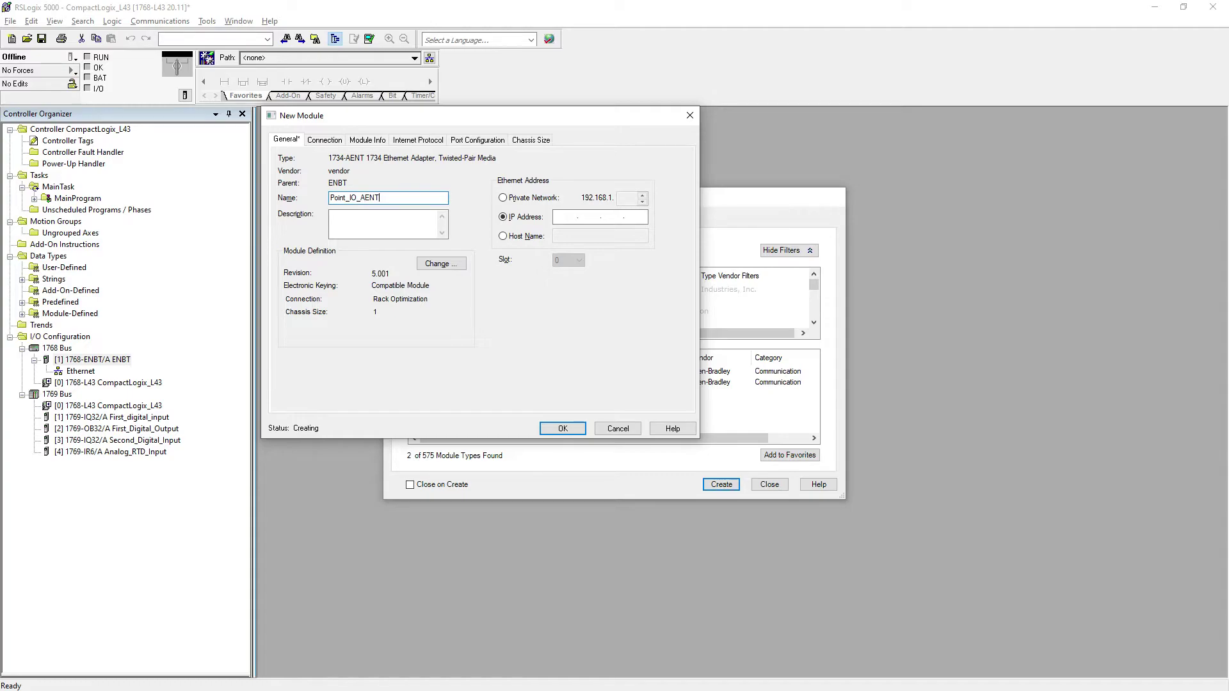
click(558, 217)
key(alt+Tab)
click(318, 271)
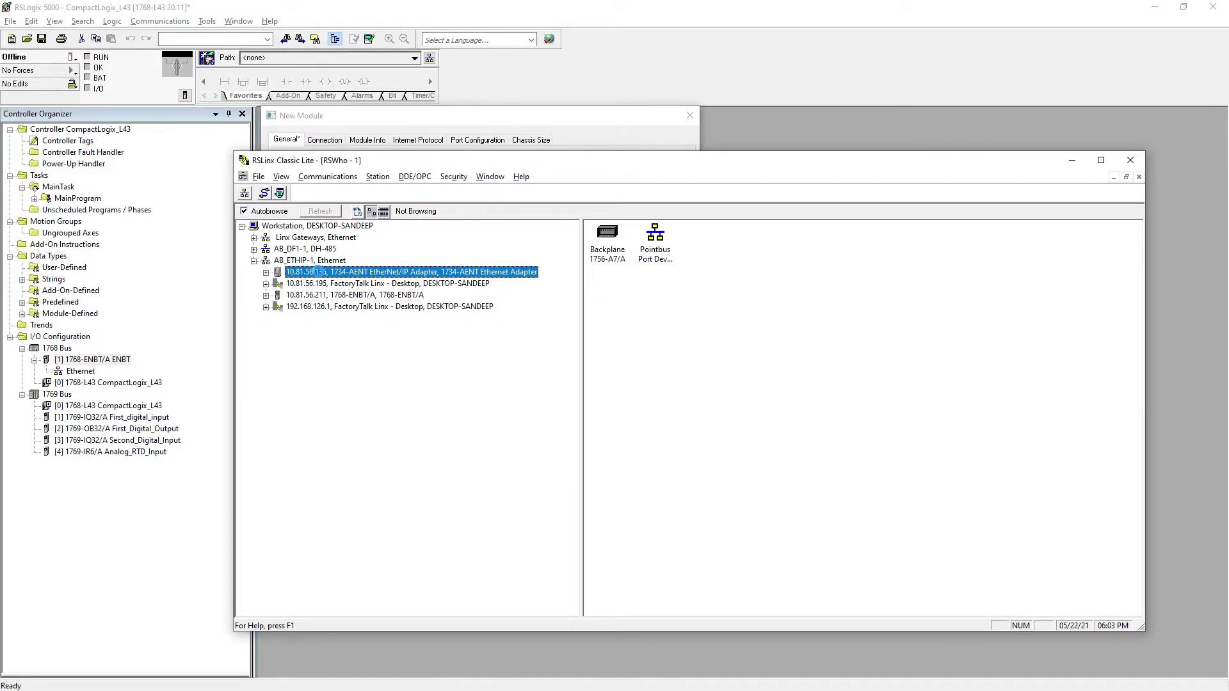
key(alt+Tab)
Step: Set the adapter's module definition to series A with major revision 3
click(441, 264)
click(487, 205)
click(474, 222)
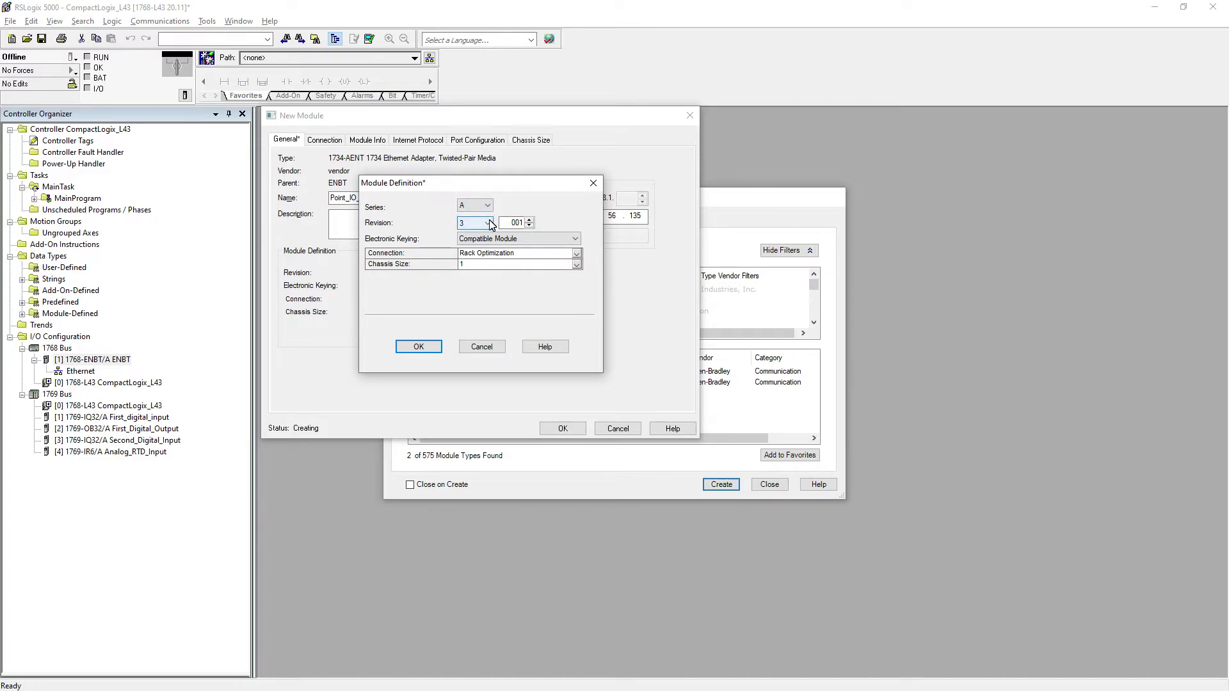
Step: Recheck the 1734-AENT's minor revision in RSLinx Classic and return to the module definition in RSLogix 5000
key(alt+Tab)
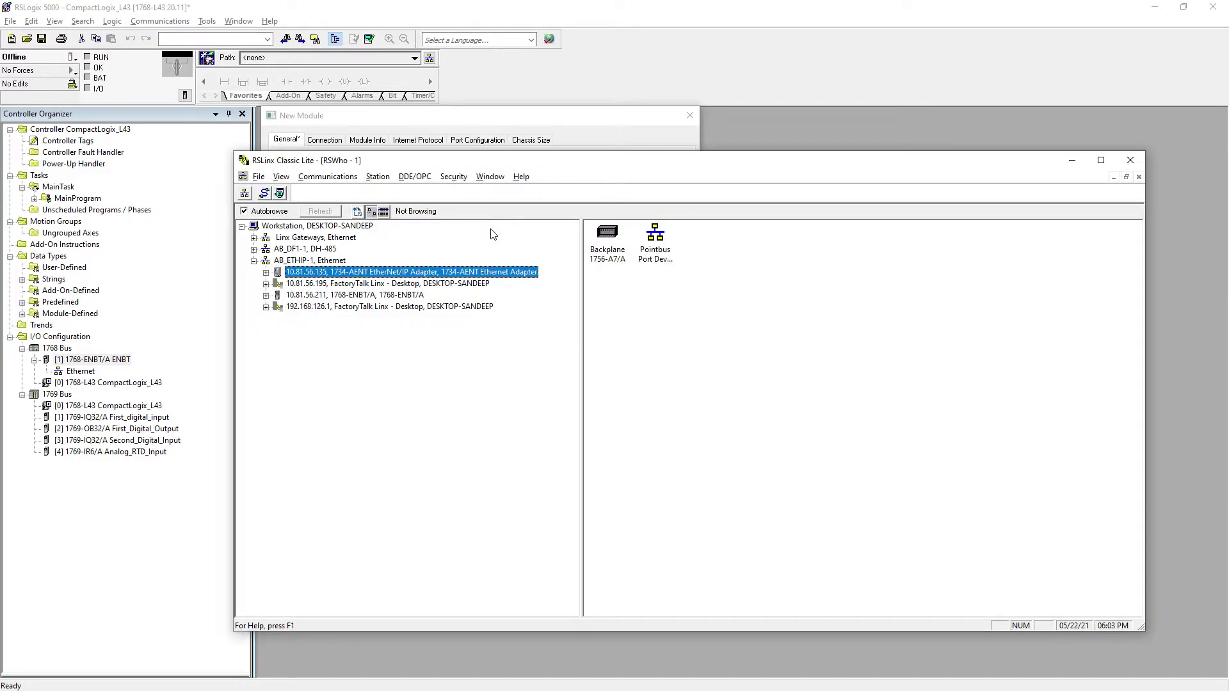
right_click(316, 276)
click(354, 386)
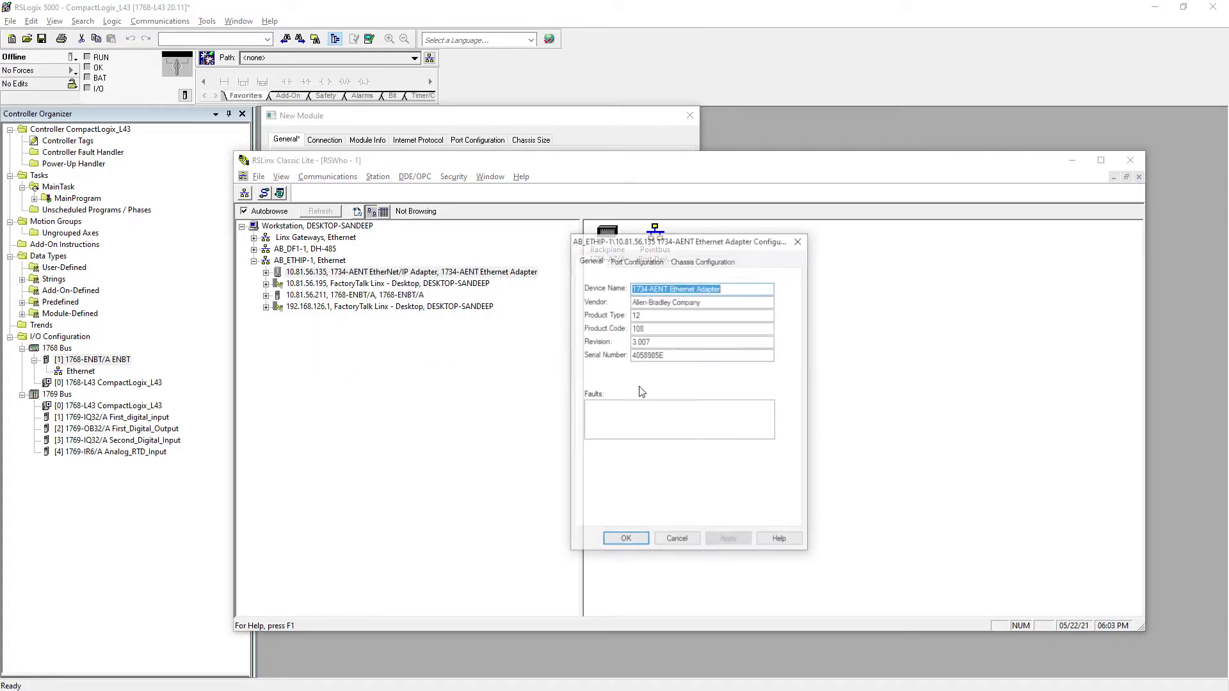
click(627, 539)
key(alt+Tab)
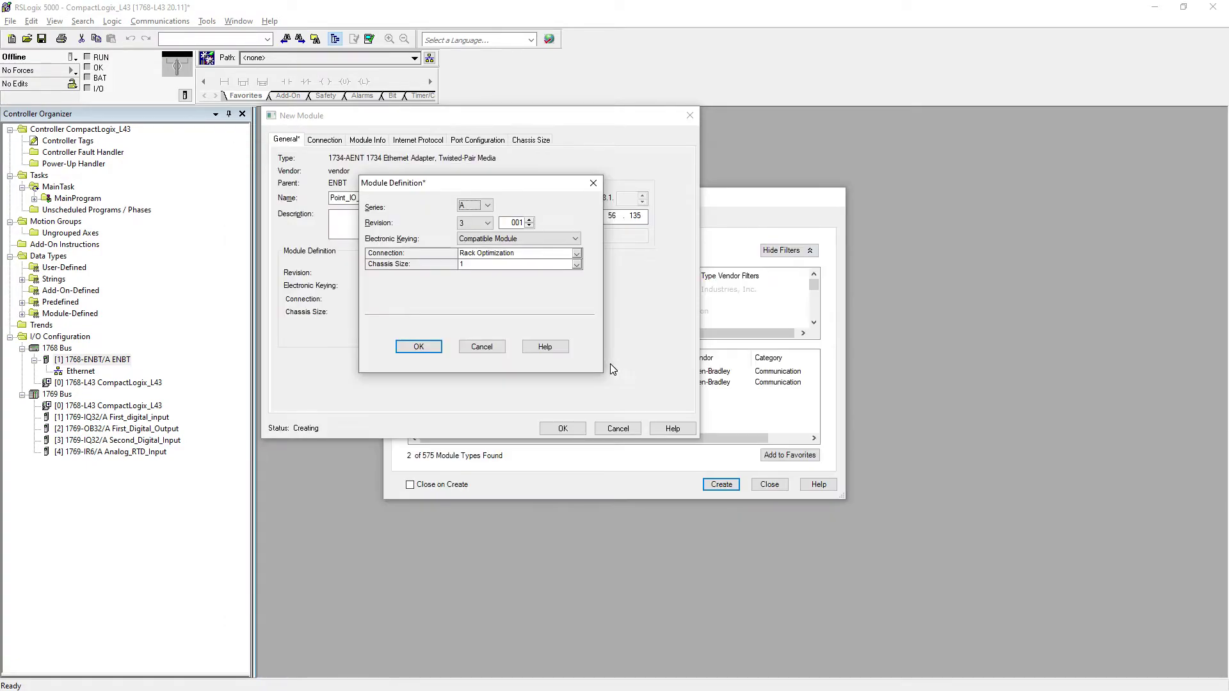
Step: Set the adapter's minor revision to 007, accept the module definition change and create the Point_IO_AENT module
click(529, 219)
click(529, 220)
click(529, 219)
click(529, 219)
click(528, 220)
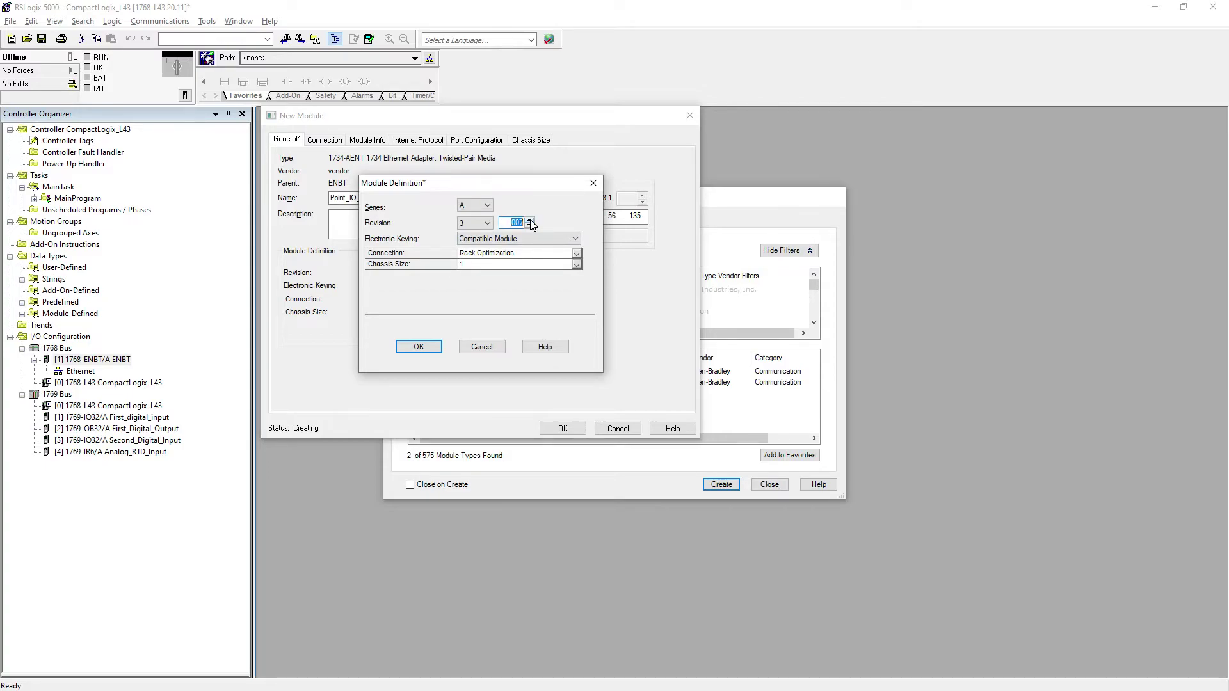
click(428, 350)
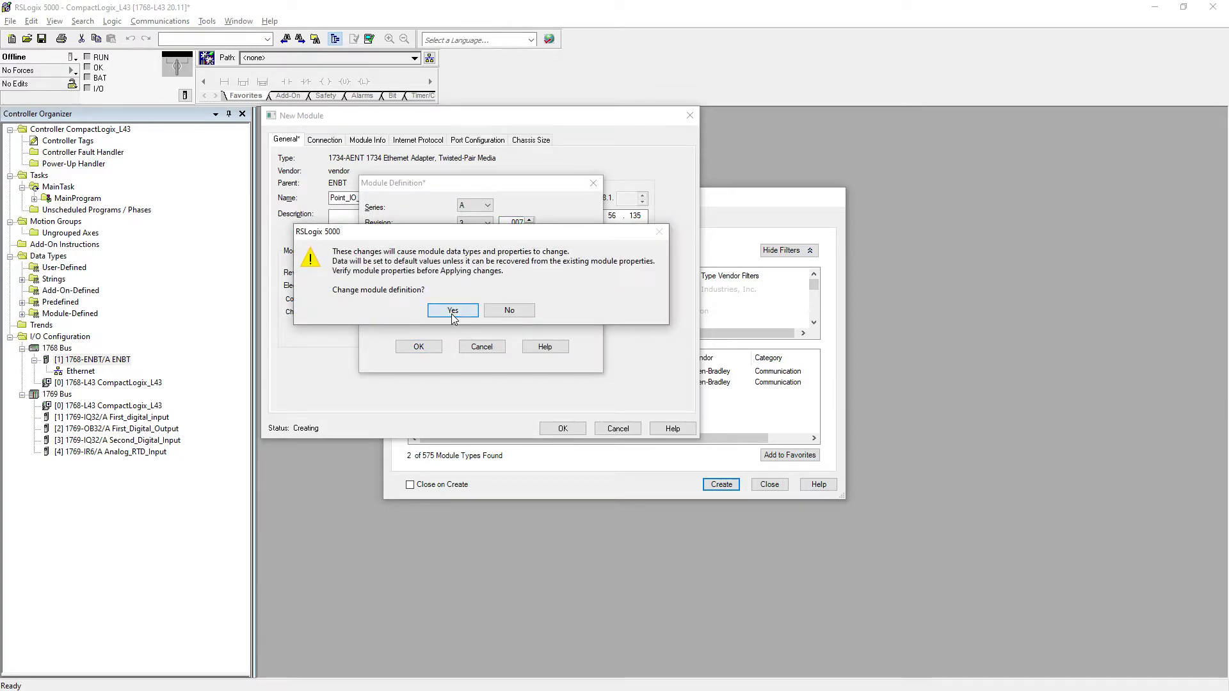
click(454, 311)
click(563, 429)
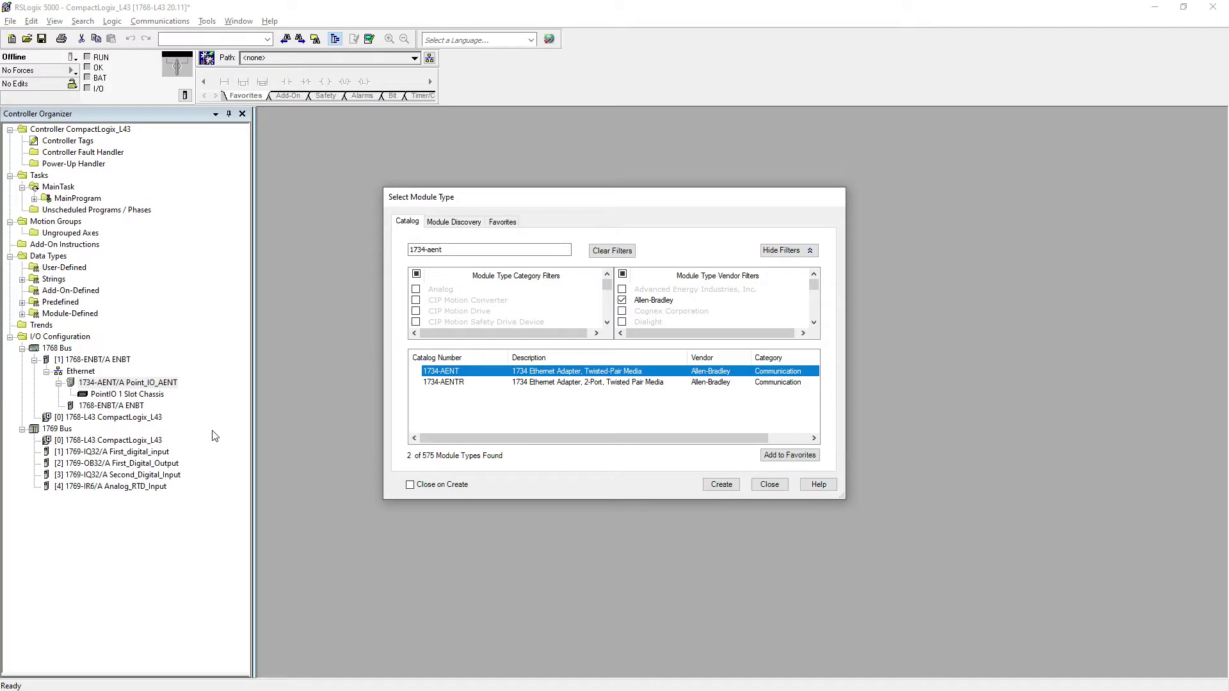
Step: Look up the modules on the 1734-AENT backplane in RSLinx Classic, search the RSLogix 5000 module catalog for 1734-IB4 and close it
click(447, 250)
key(BackSpace)
key(BackSpace)
key(BackSpace)
key(alt+Tab)
click(265, 272)
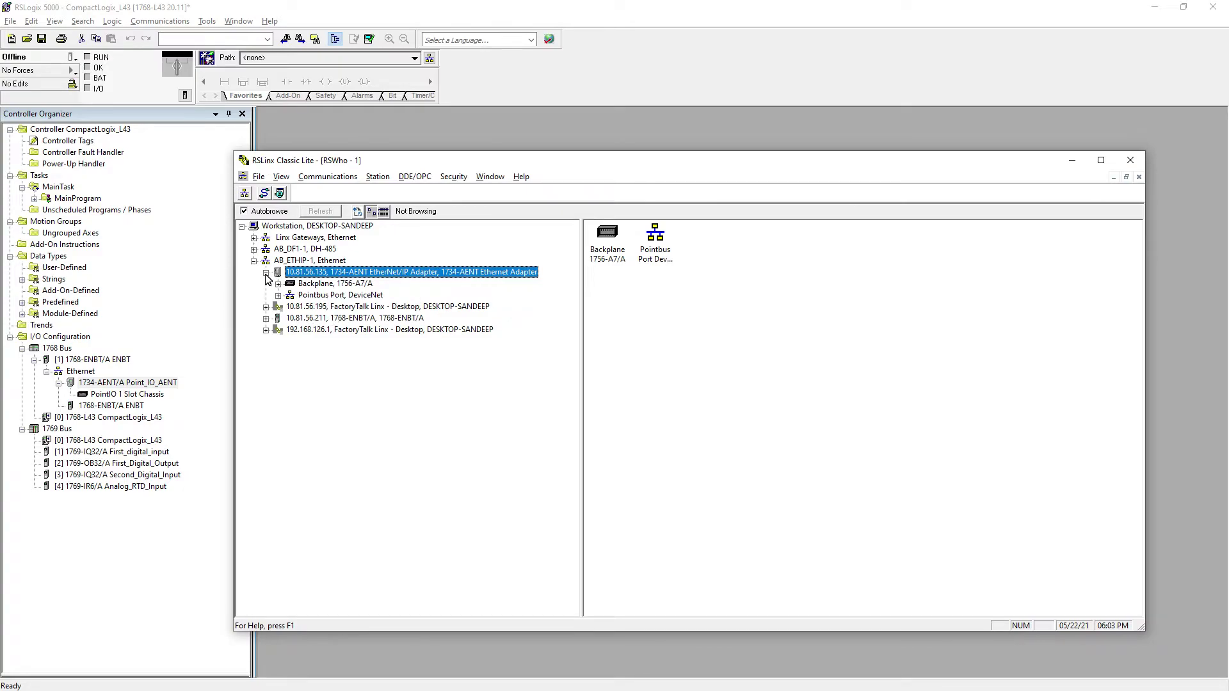
click(278, 283)
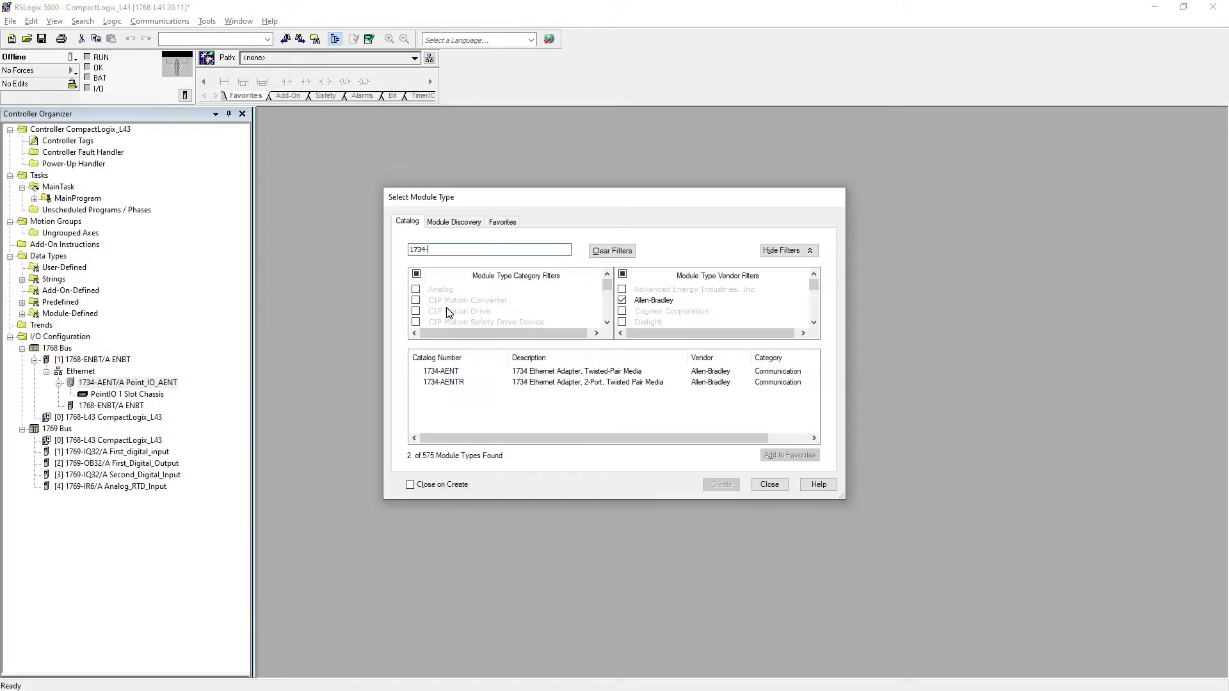
text(IB)
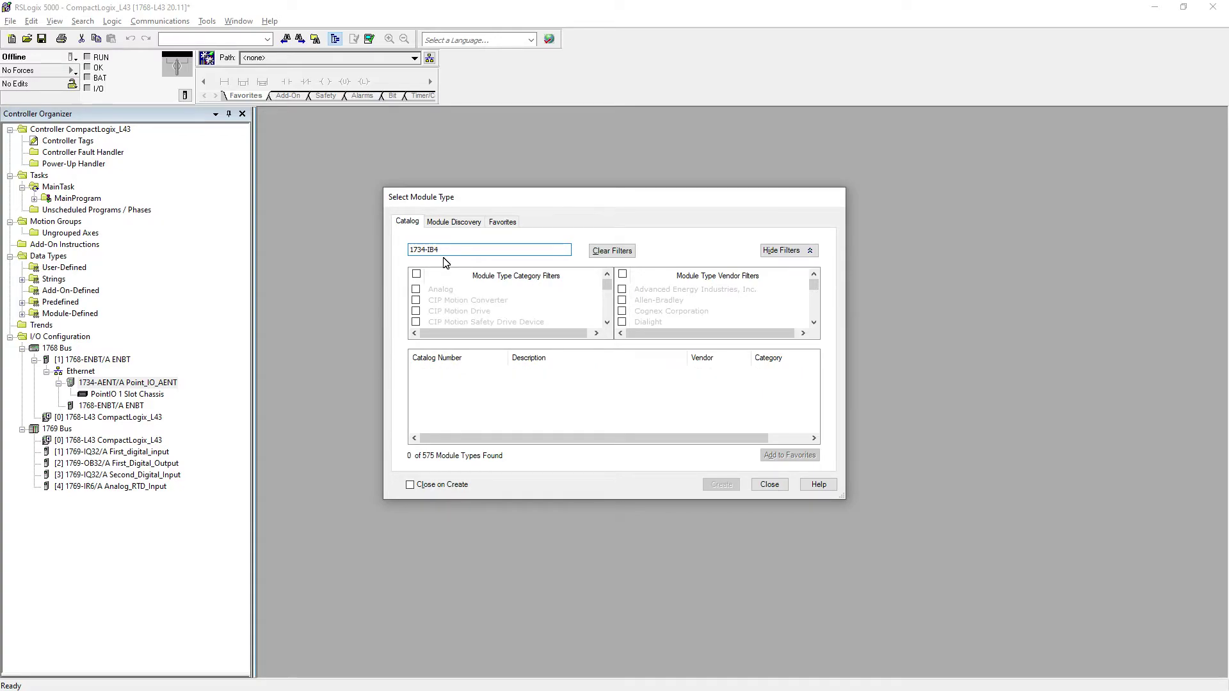
click(768, 485)
Step: Try to add a Point I/O module from the PointIO chassis and the ENBT bridge, searching the catalog for 1734
right_click(97, 384)
right_click(94, 395)
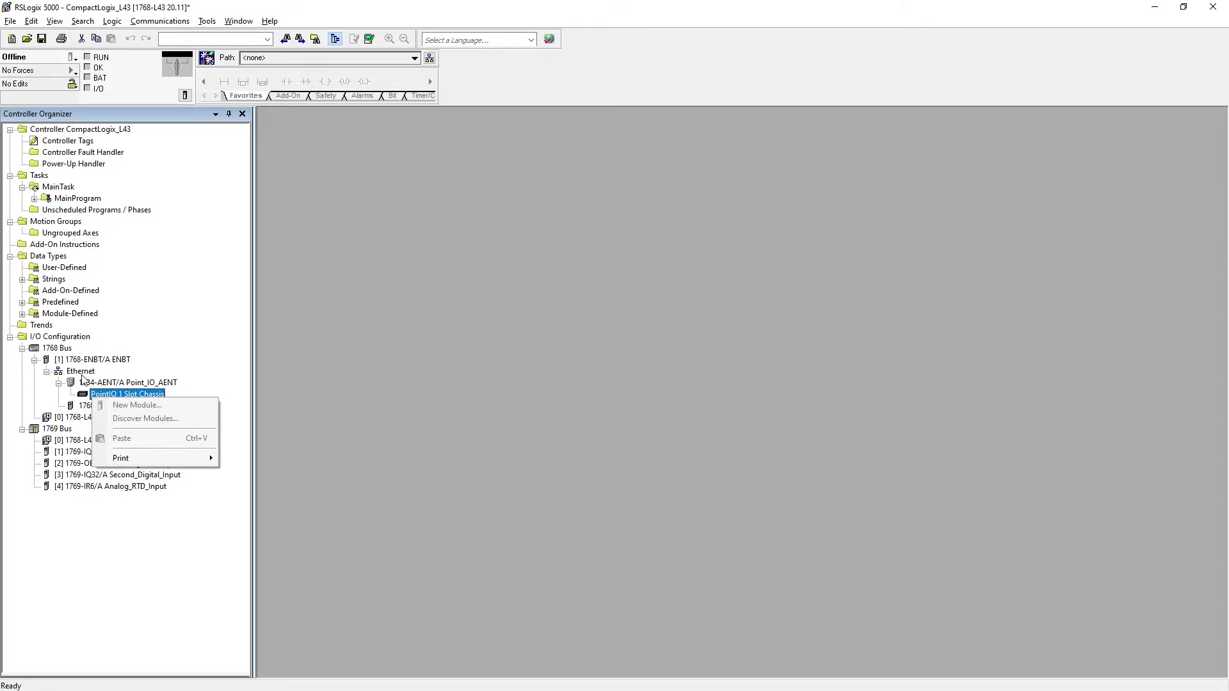
click(83, 405)
right_click(82, 361)
click(108, 363)
click(446, 249)
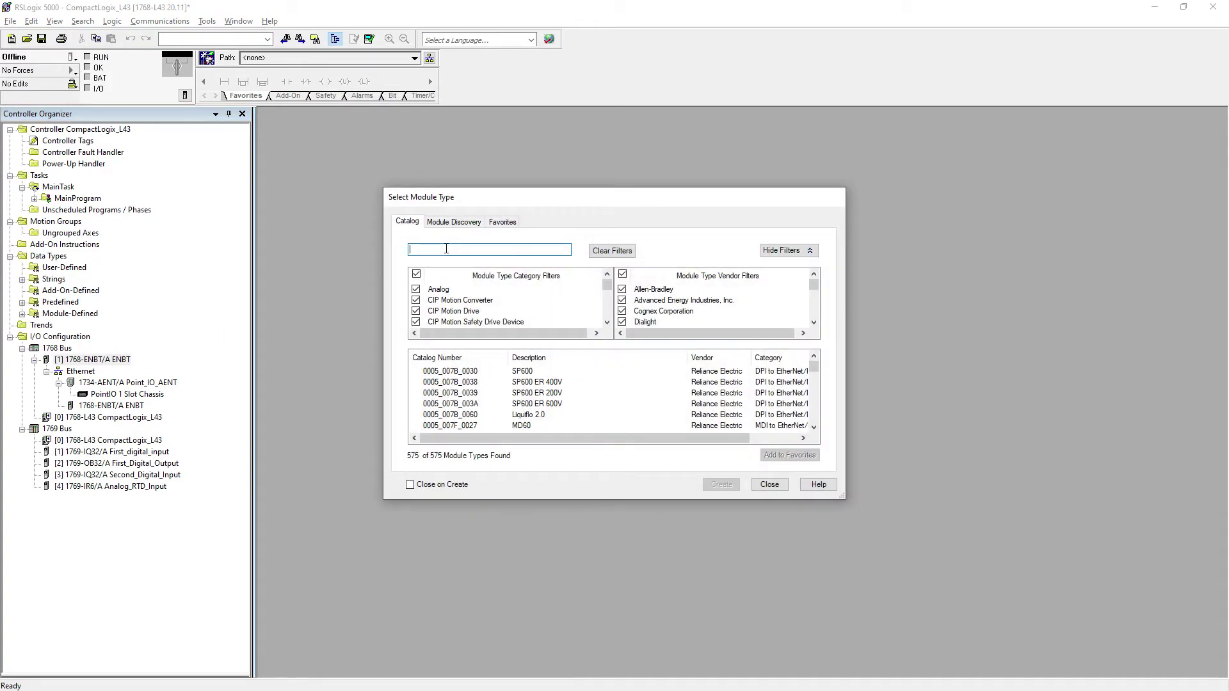
text(1734)
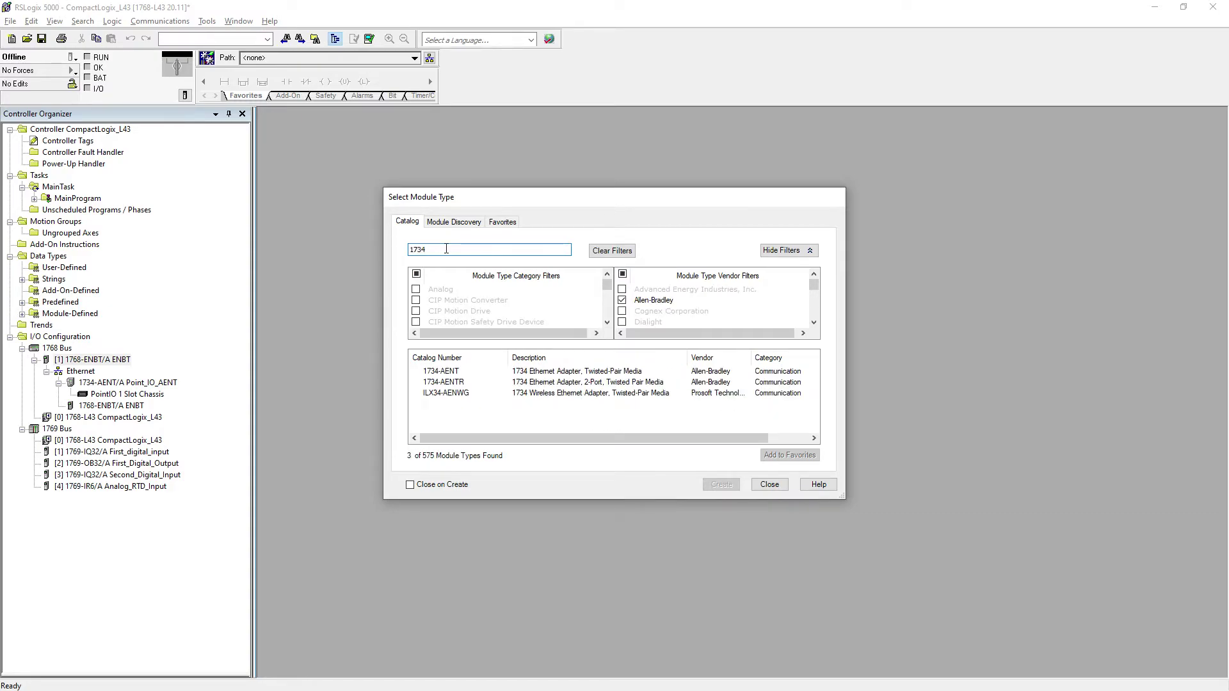
click(769, 485)
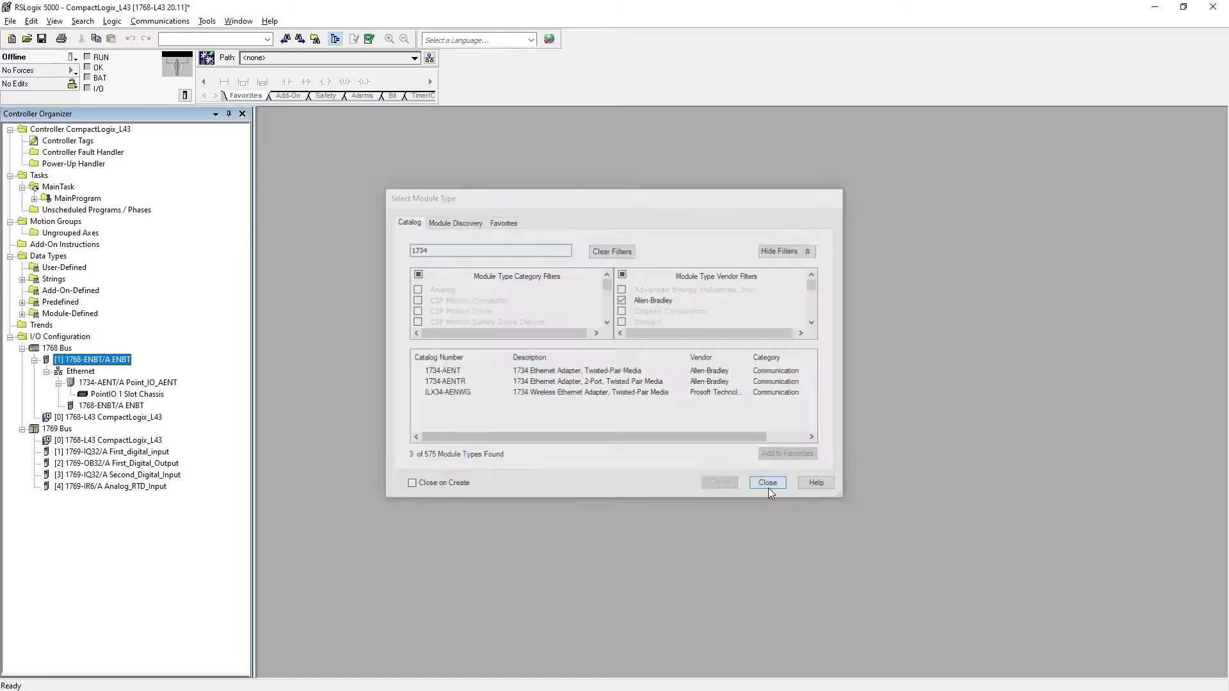
Step: Review the Point_IO_AENT adapter's chassis size, port configuration and Internet protocol properties, and close them without changes
right_click(112, 382)
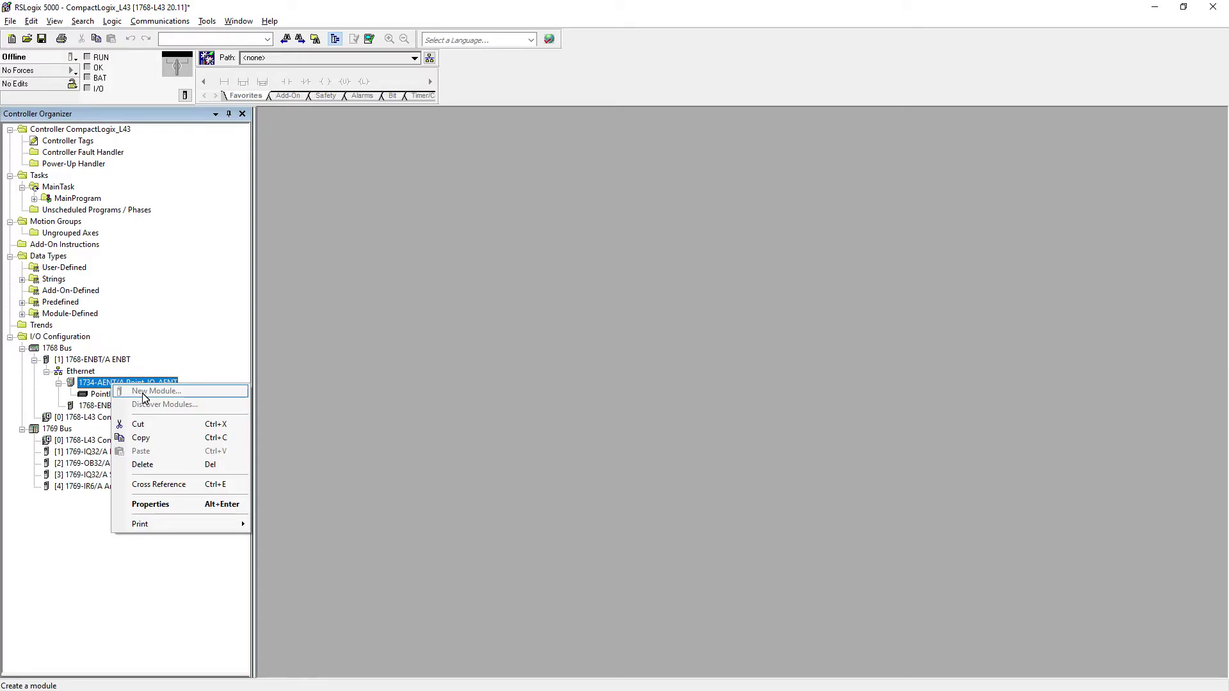
click(141, 505)
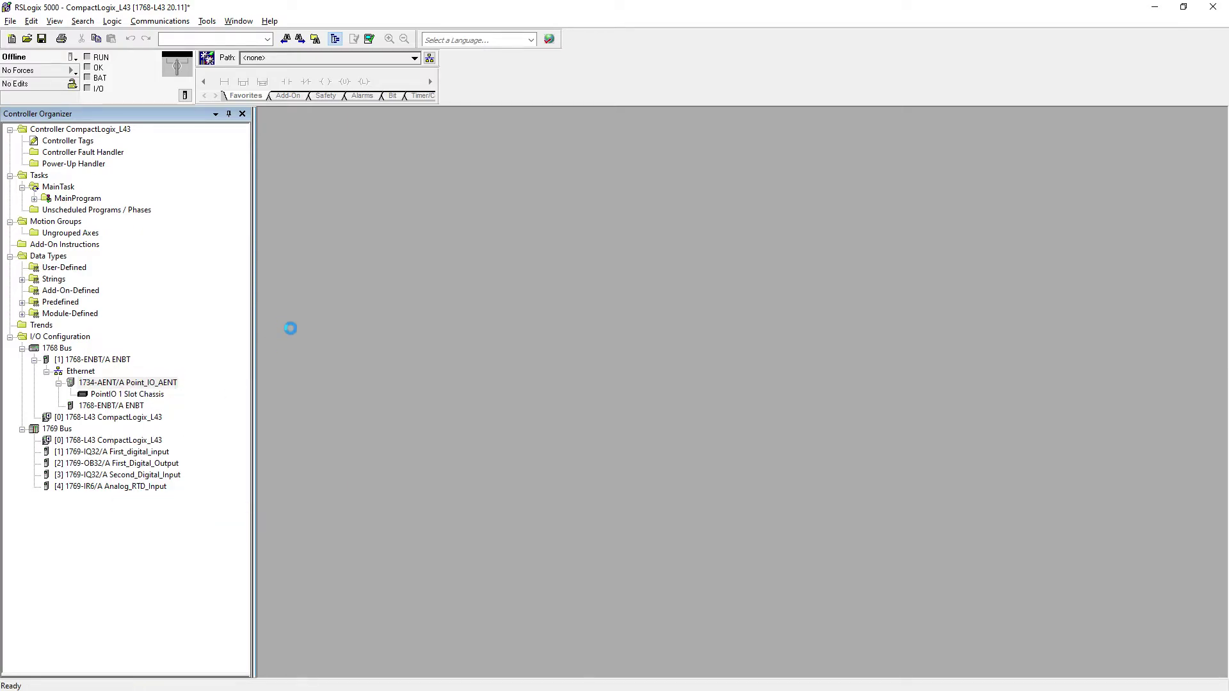
click(520, 142)
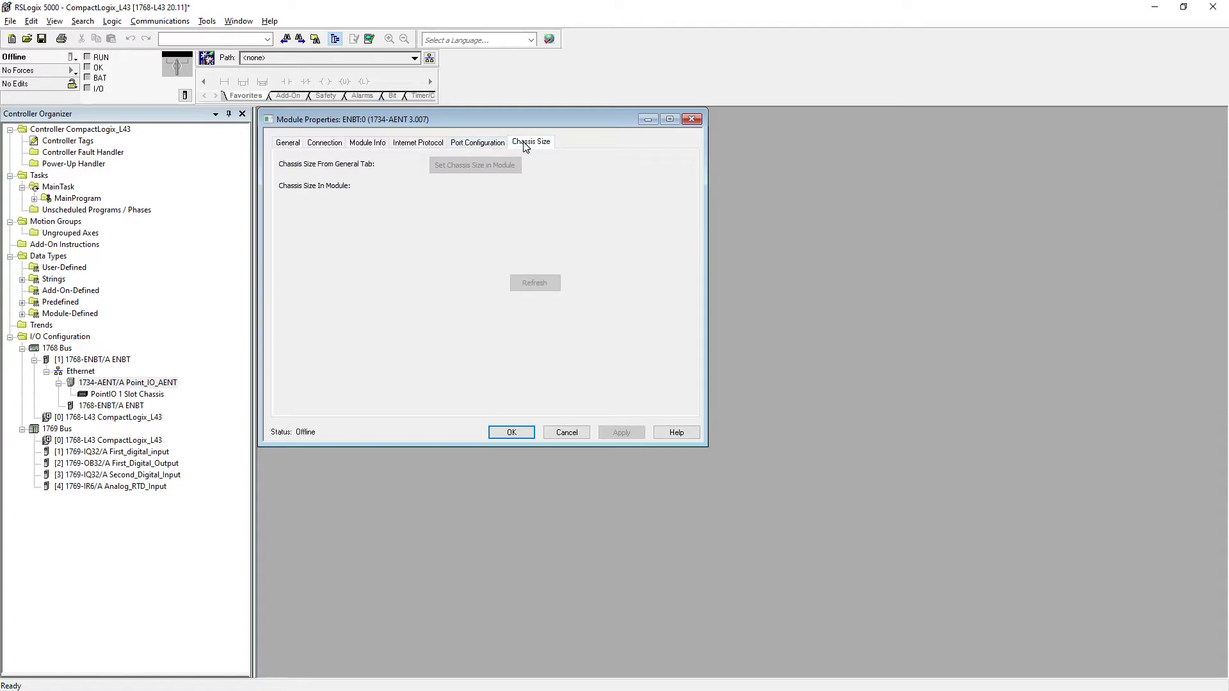
click(488, 145)
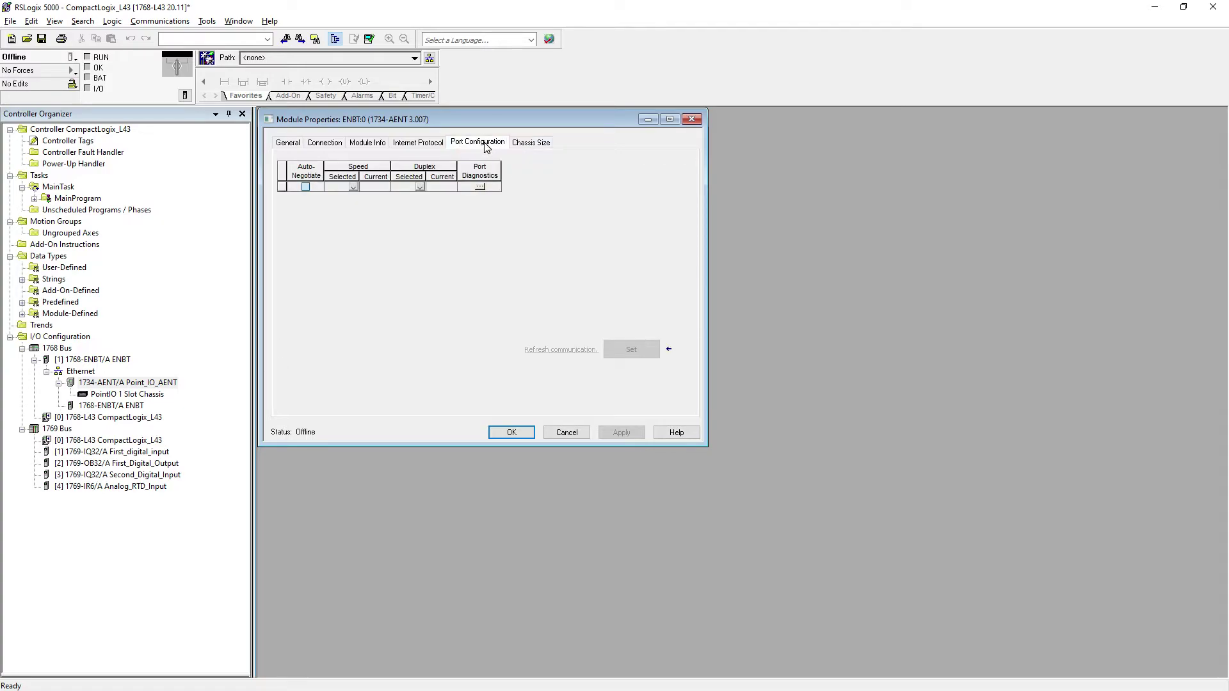
click(436, 146)
click(565, 432)
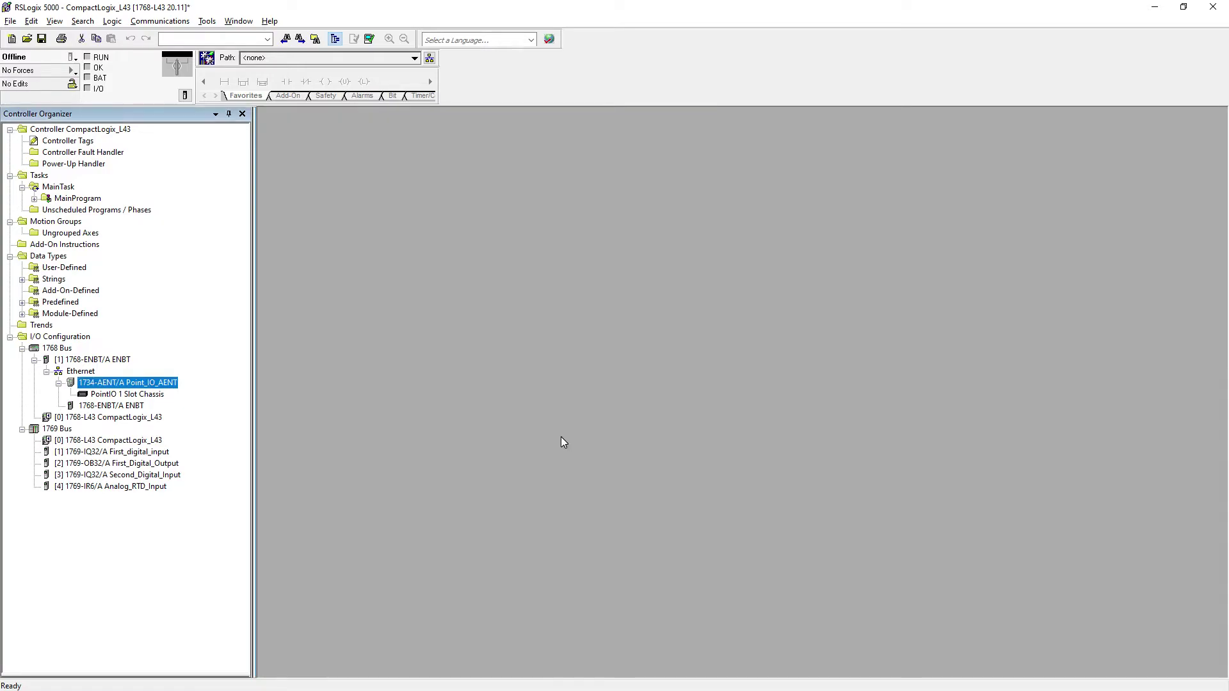
Step: Set the Point_IO_AENT adapter's chassis size to 6 in its module definition and accept the change
right_click(97, 392)
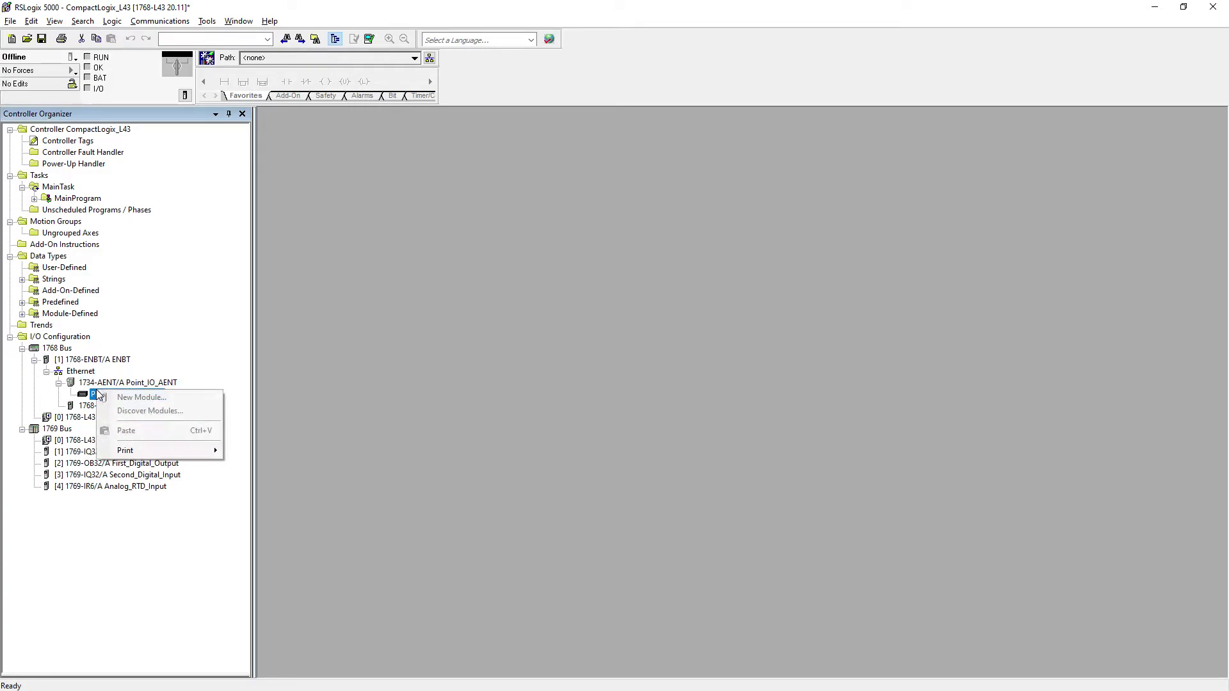
right_click(111, 384)
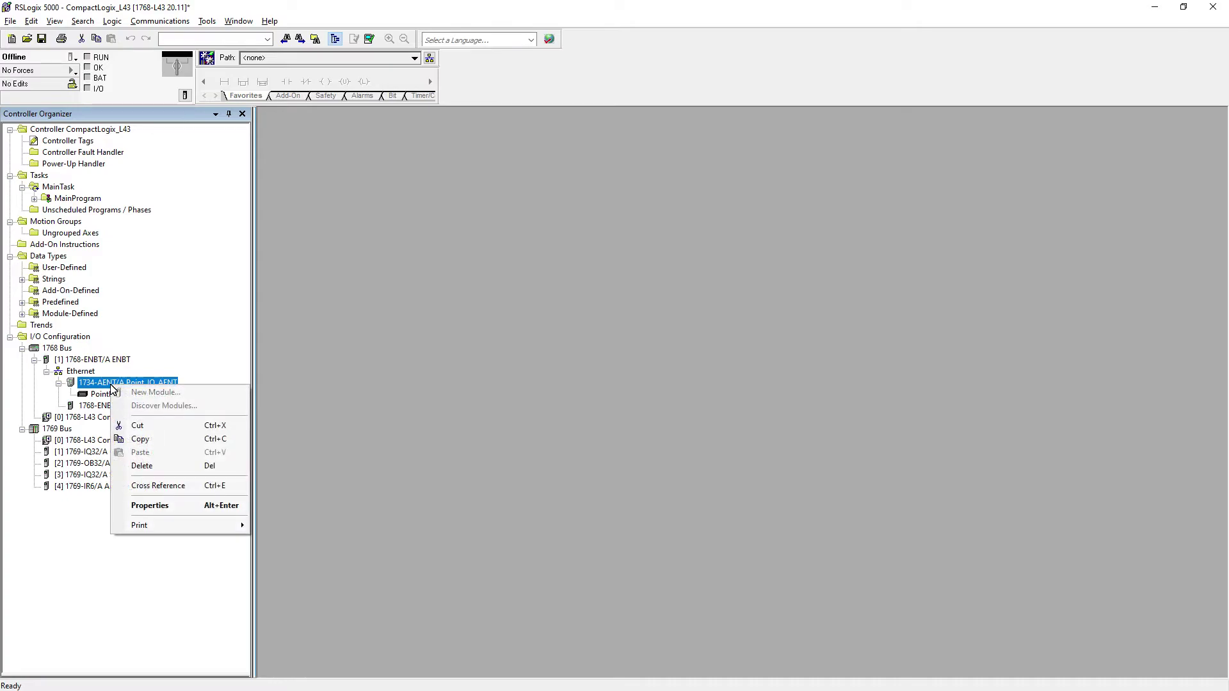
click(153, 505)
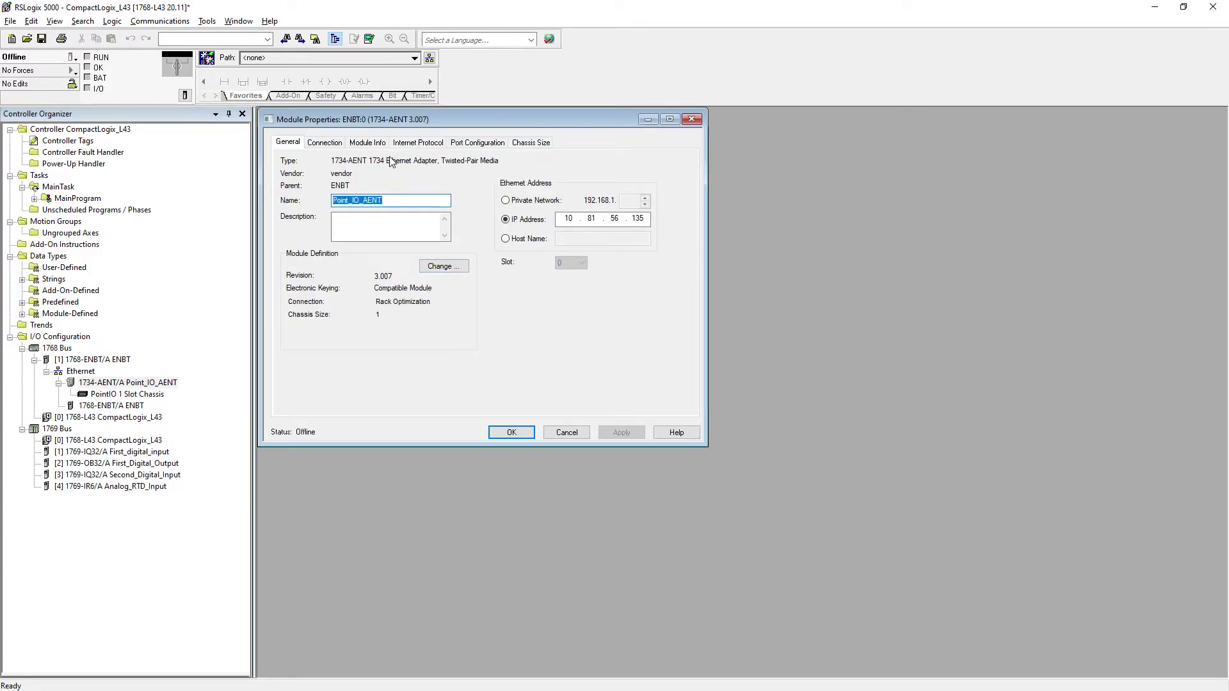
click(434, 268)
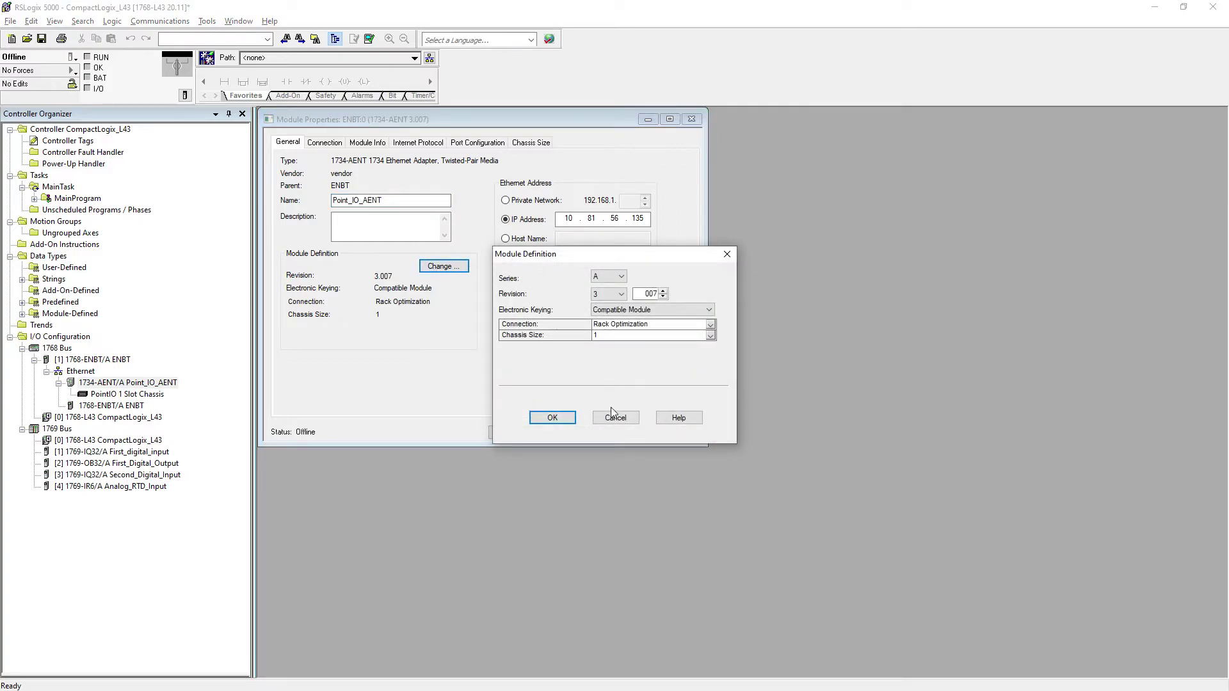
click(714, 336)
click(715, 337)
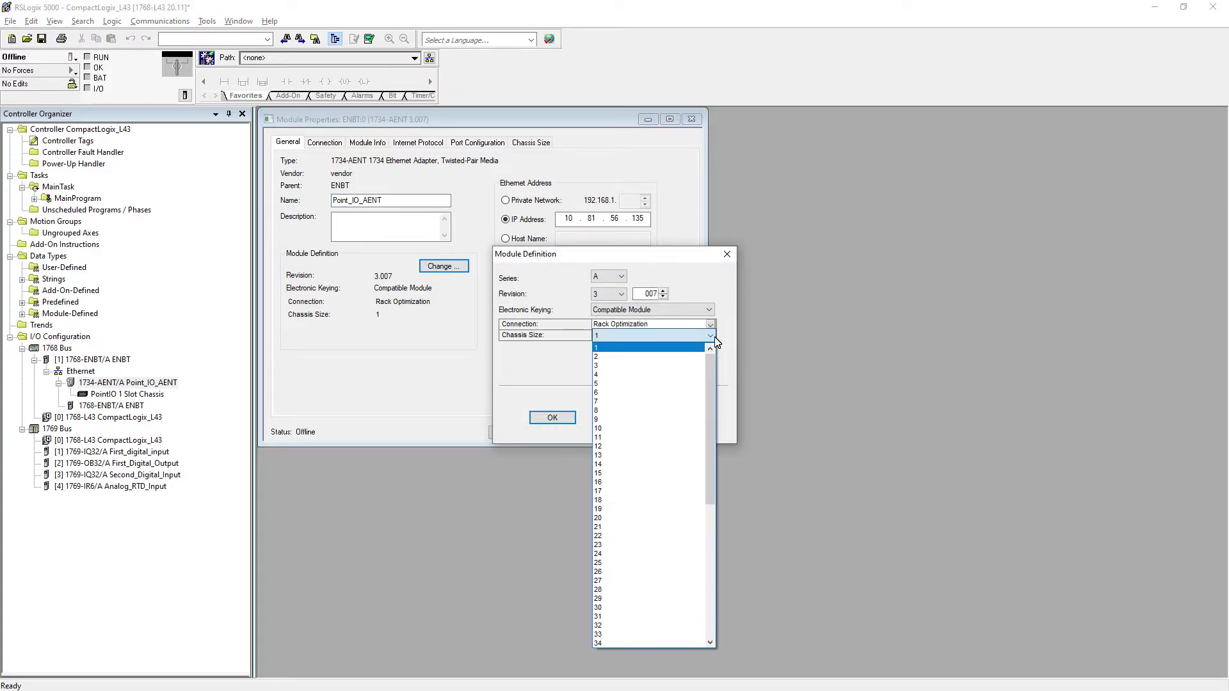
click(602, 392)
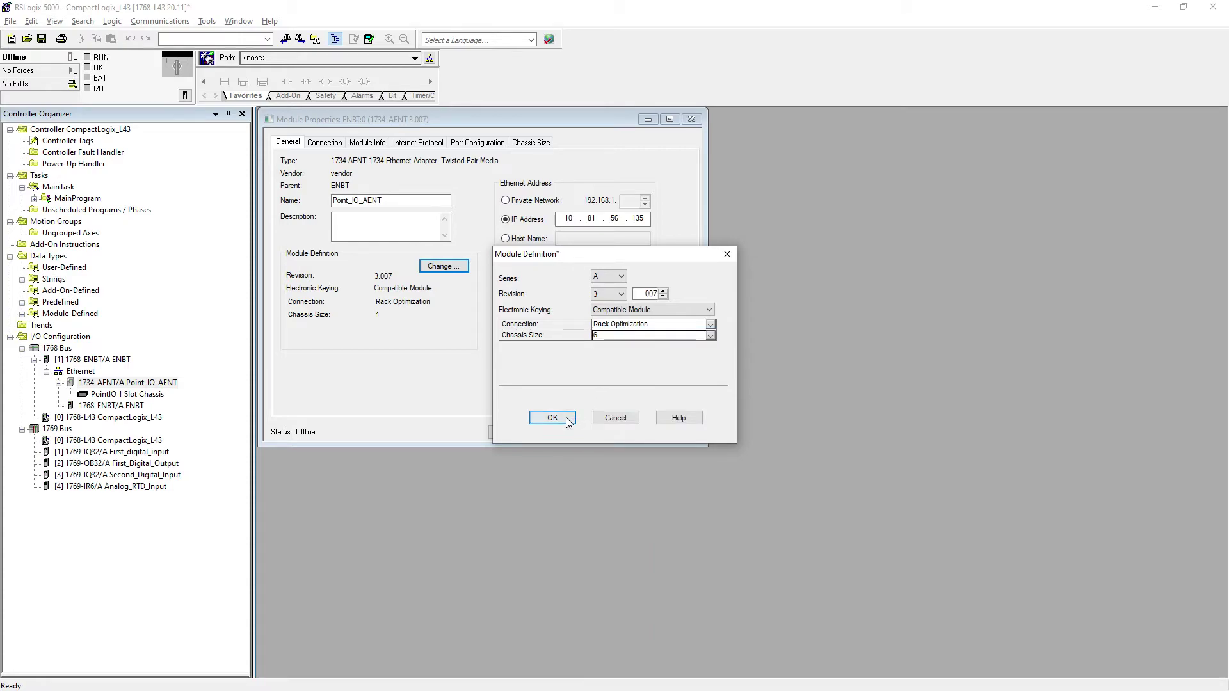
click(565, 417)
click(585, 383)
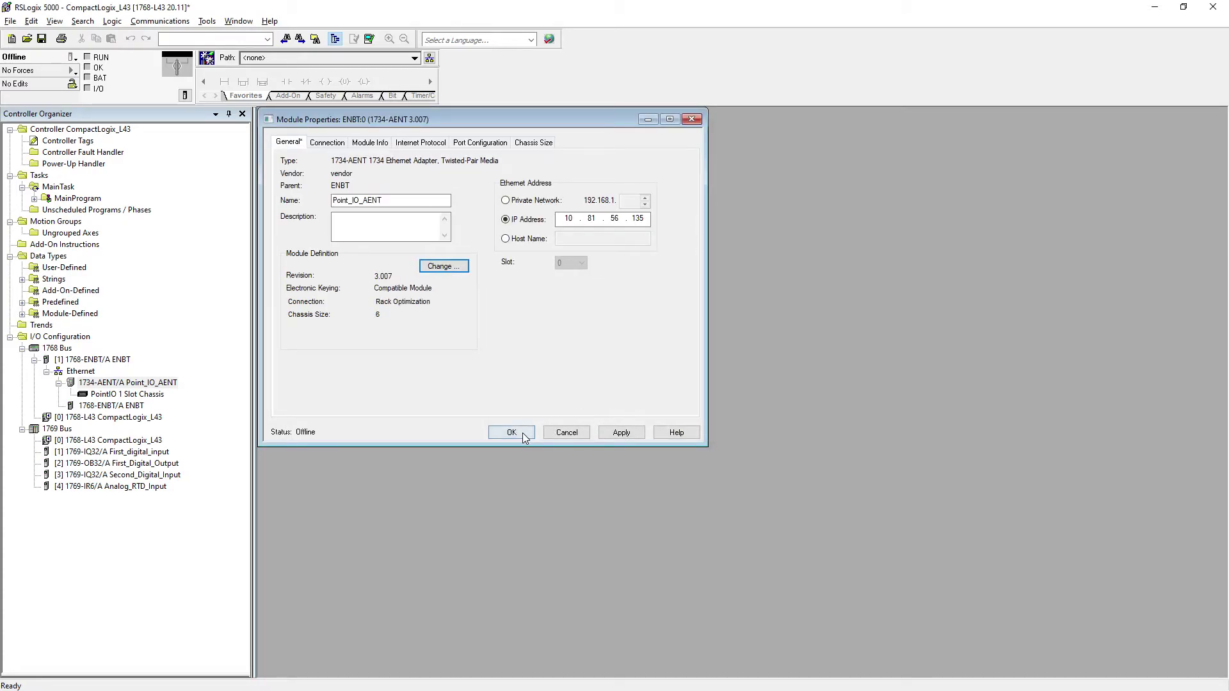
click(520, 433)
Step: Search the Point_IO_AENT adapter's module catalog for 1734-ib and check the slot 1 module type in RSLinx Classic
right_click(104, 384)
click(131, 393)
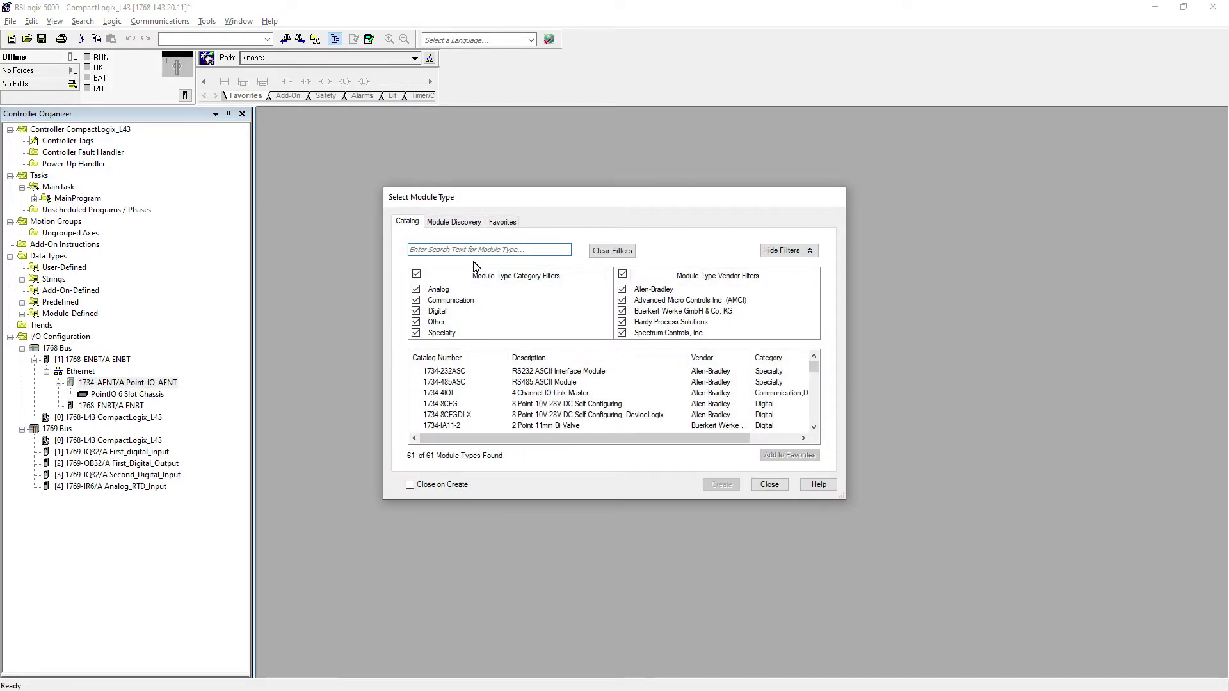
text(1734-ib)
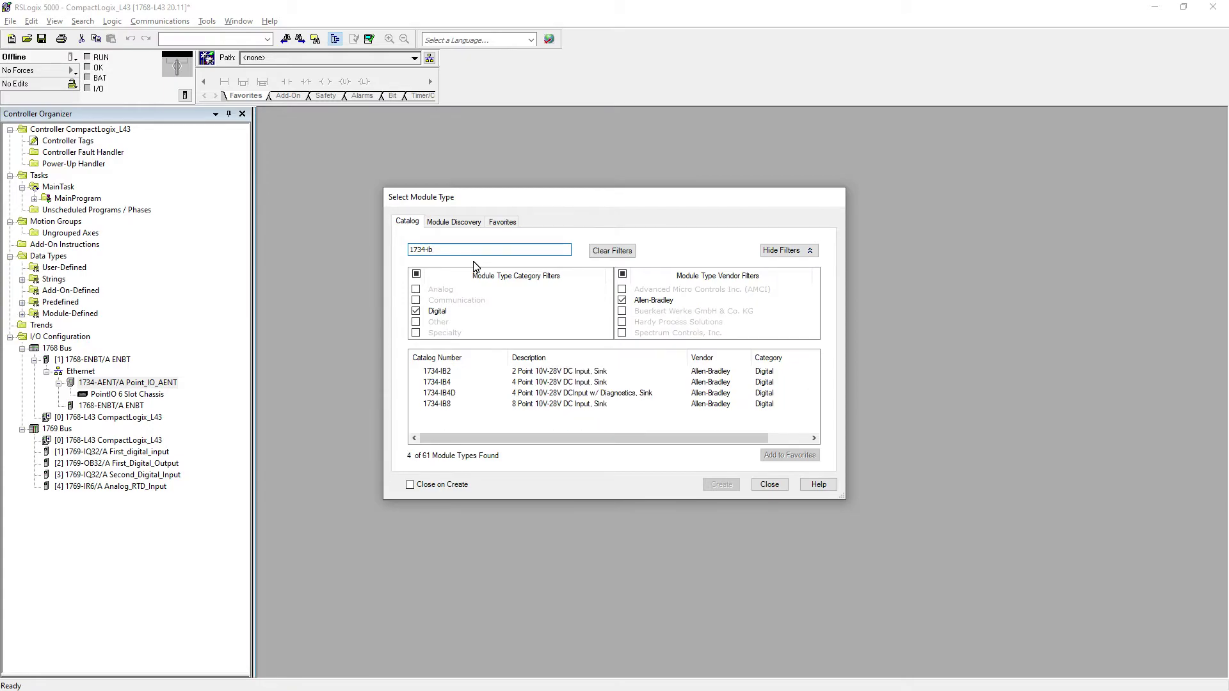
click(529, 373)
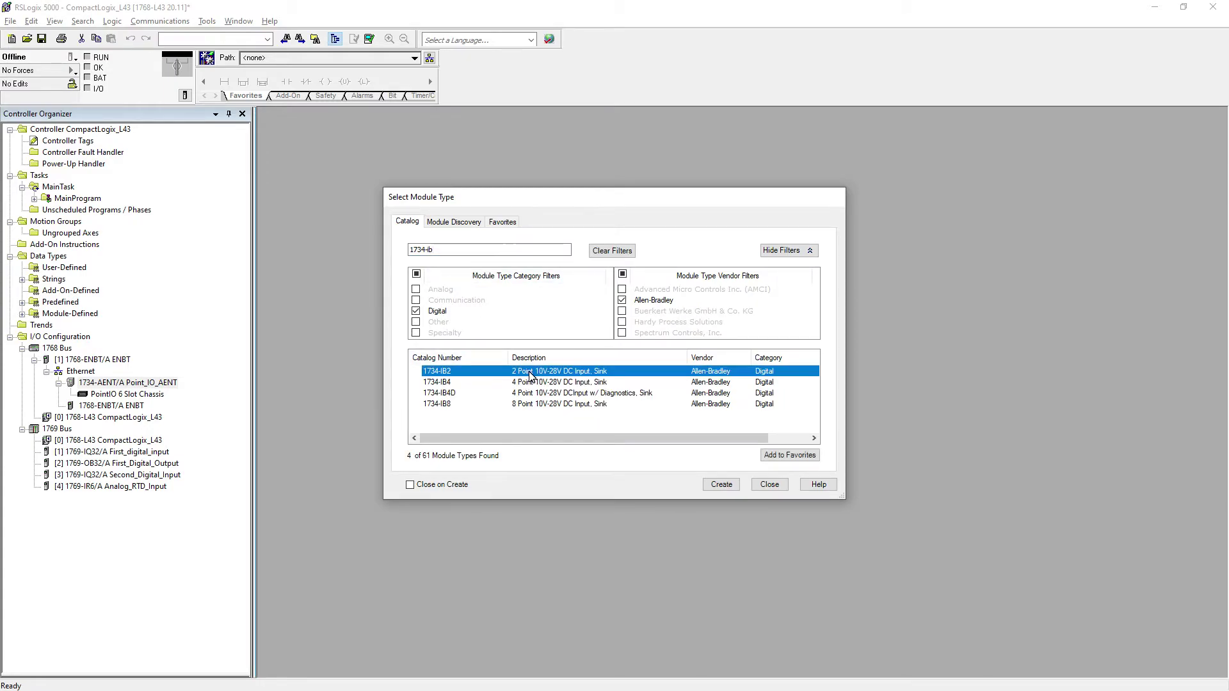
key(alt+Tab)
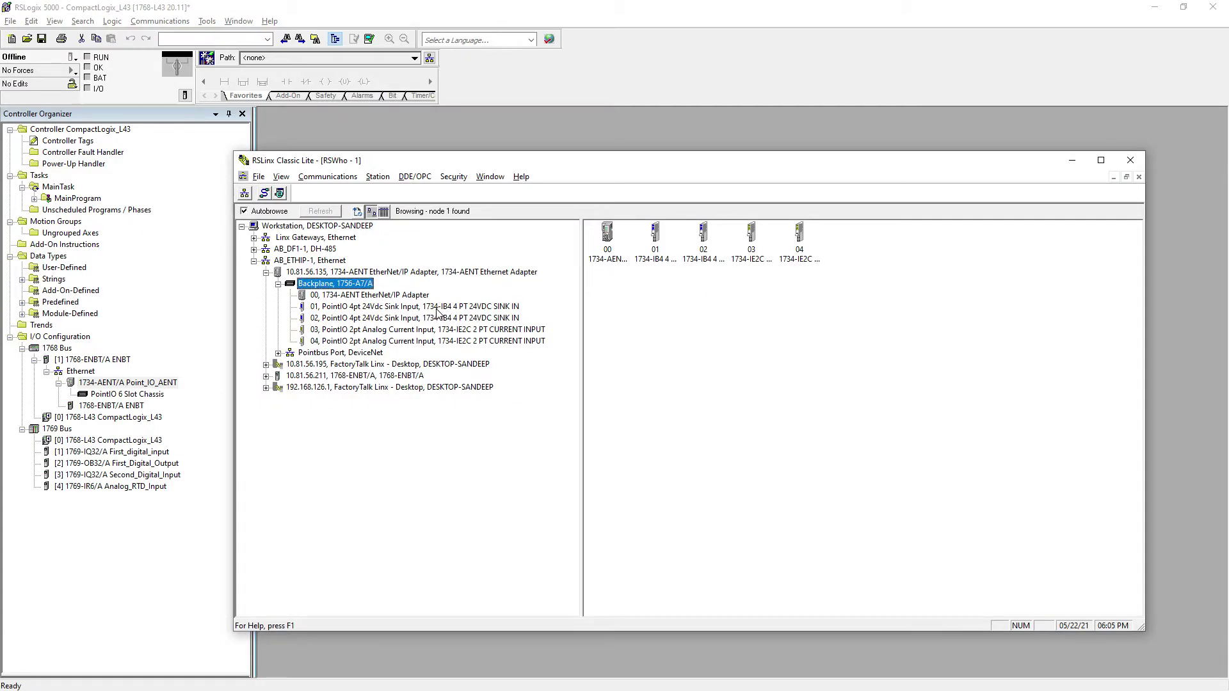
click(437, 307)
key(alt+Tab)
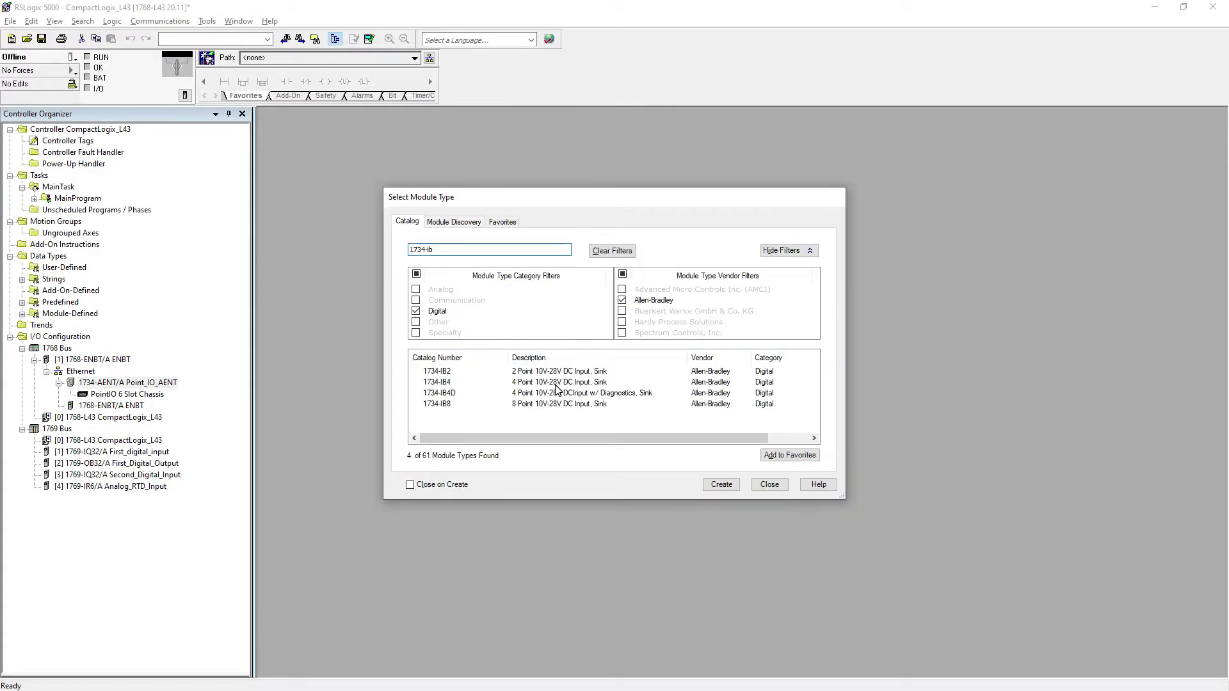
Step: Start a new 1734-IB4 module in slot 1 and name it First_Digital_Input
click(450, 384)
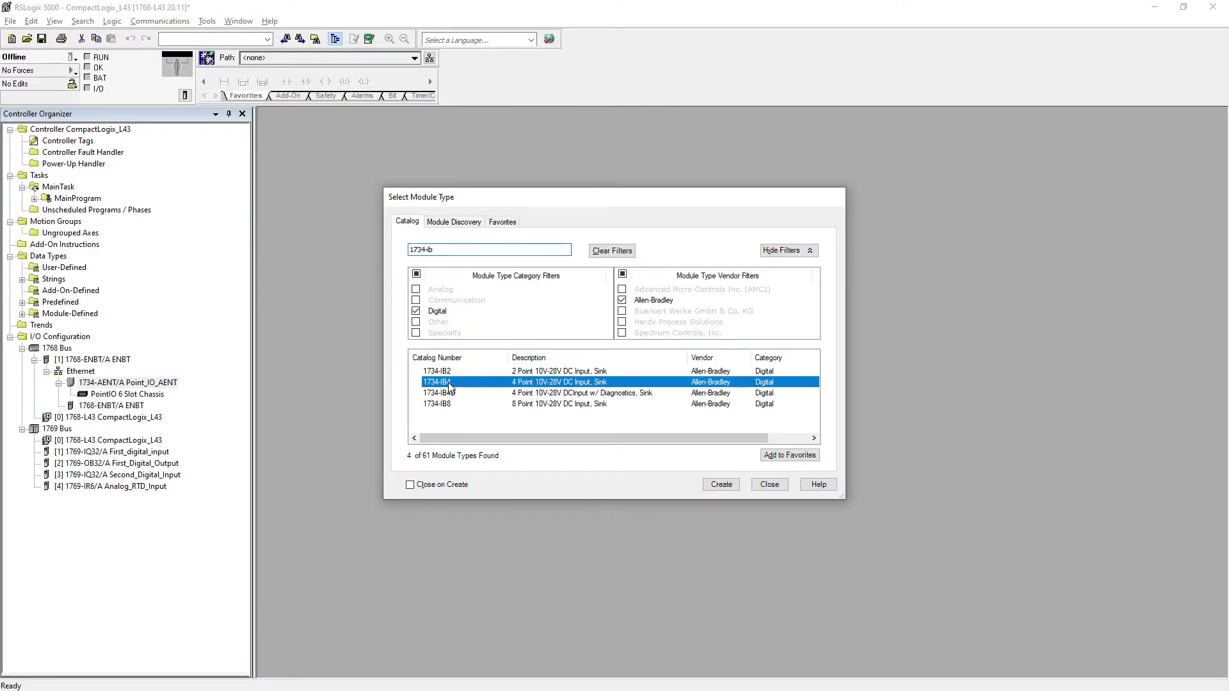
click(721, 485)
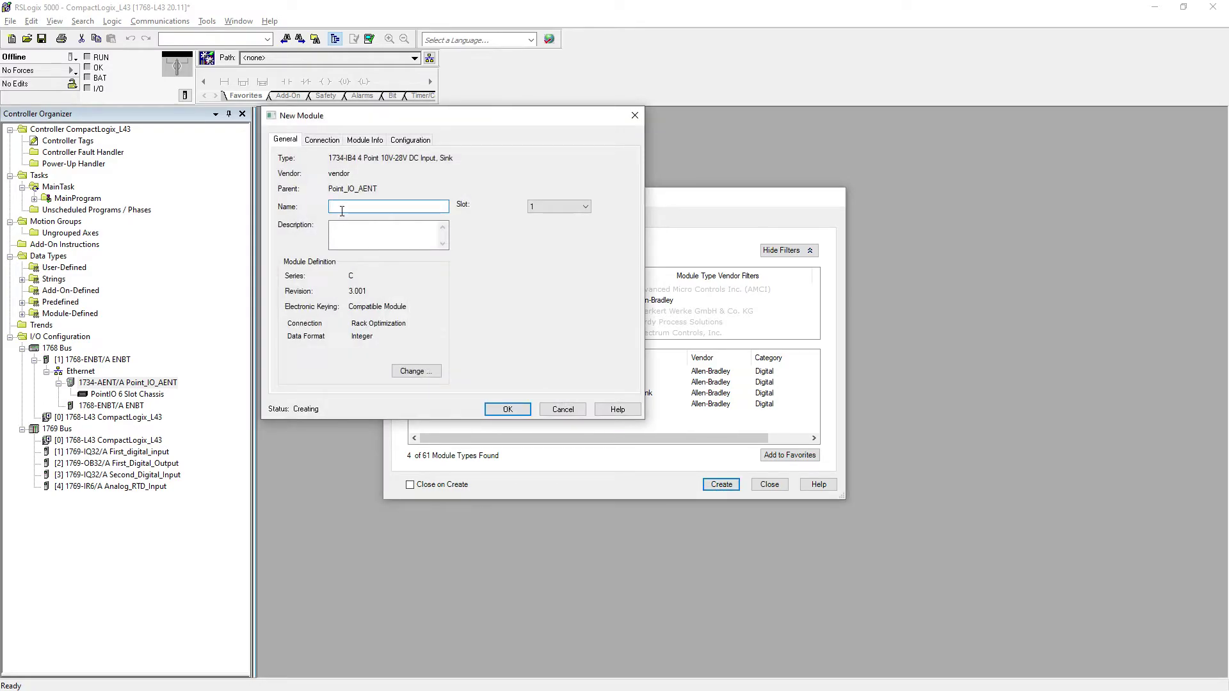
text(First_Digital_Input)
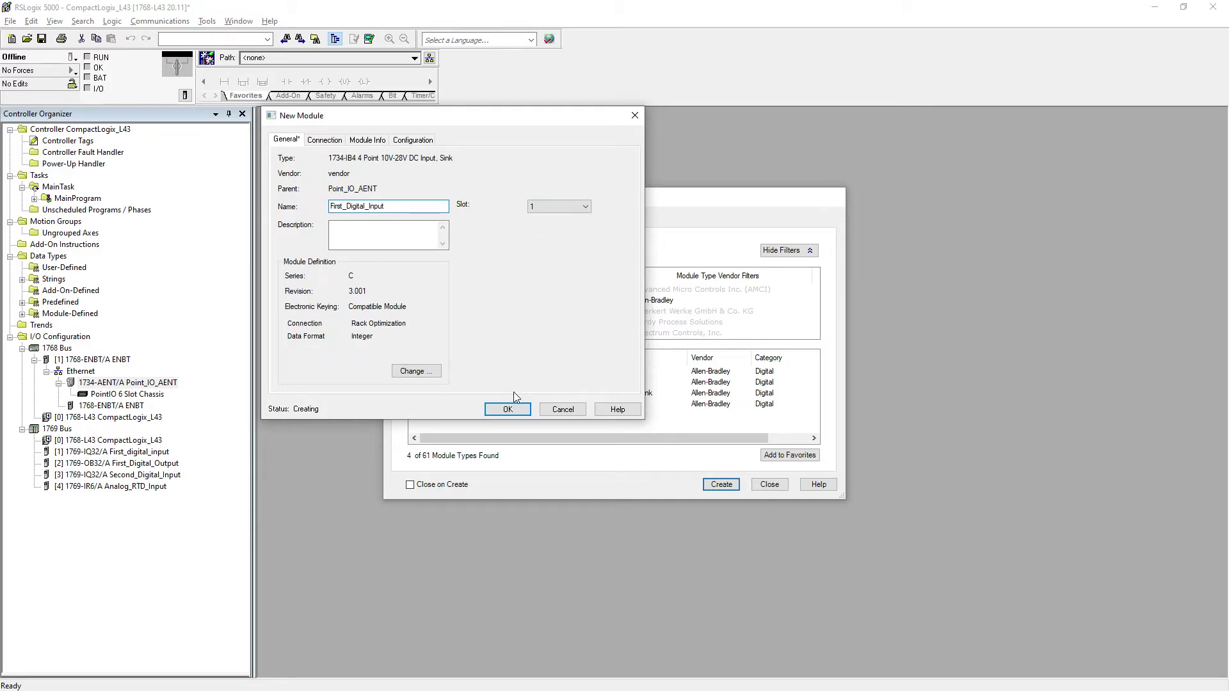
Step: Look up the slot 1 1734-IB4 module's revision in RSLinx Classic and return to RSLogix 5000
key(alt+Tab)
right_click(403, 307)
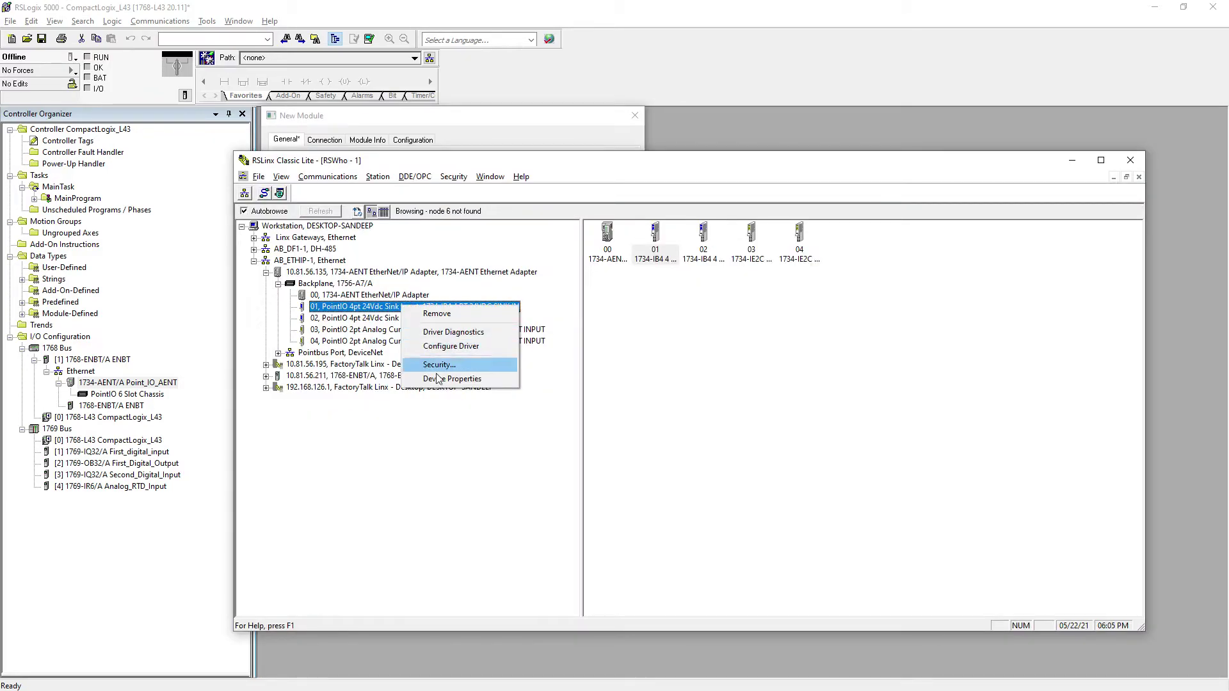
click(442, 379)
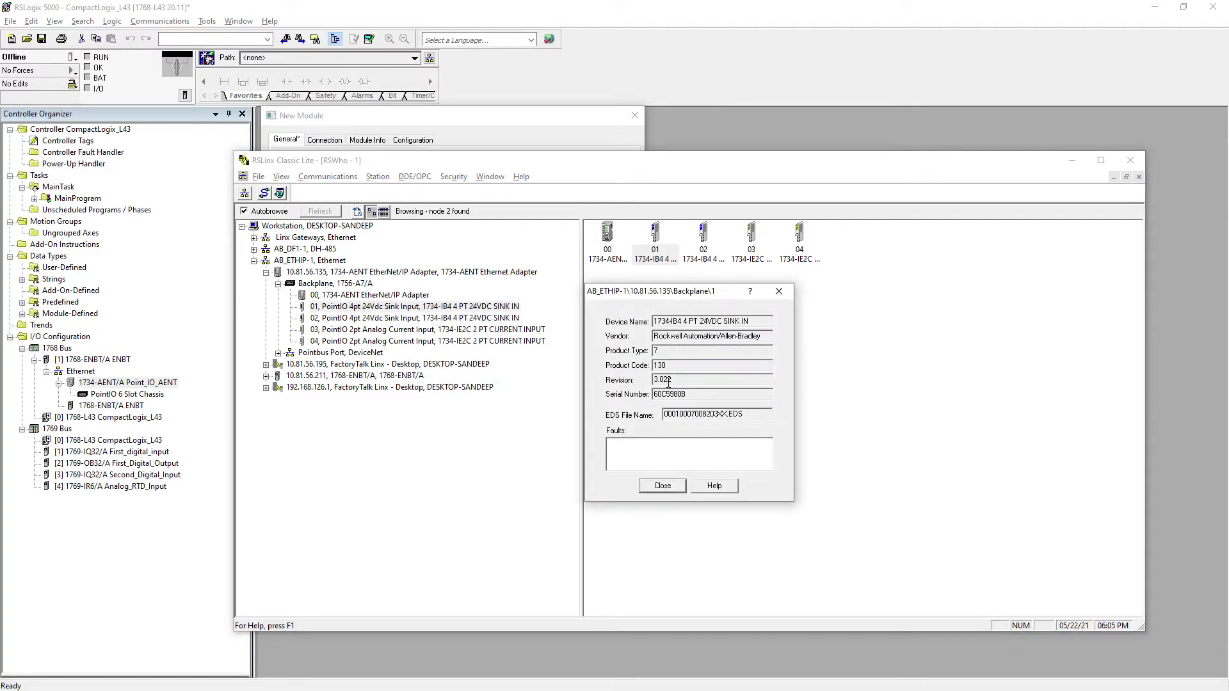
key(alt+Tab)
Step: Set the new slot 1 module's revision to 3.022 in its module definition
click(414, 361)
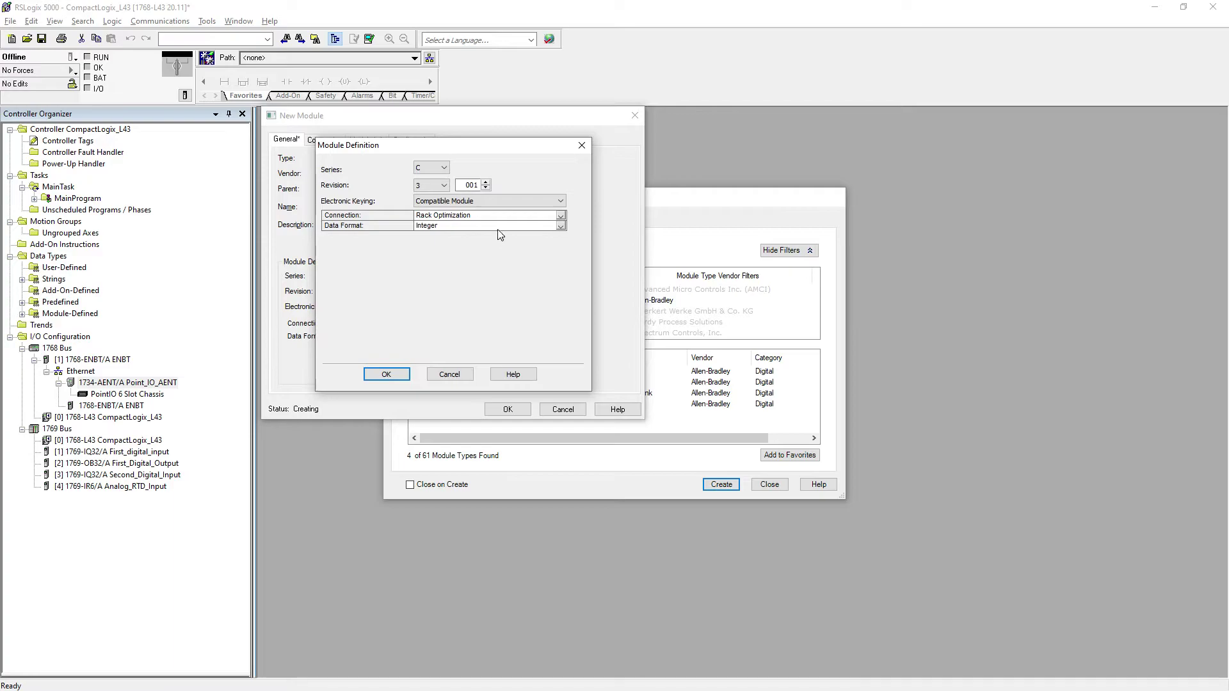
click(487, 183)
click(486, 183)
click(486, 182)
click(486, 183)
click(487, 182)
click(486, 182)
click(386, 374)
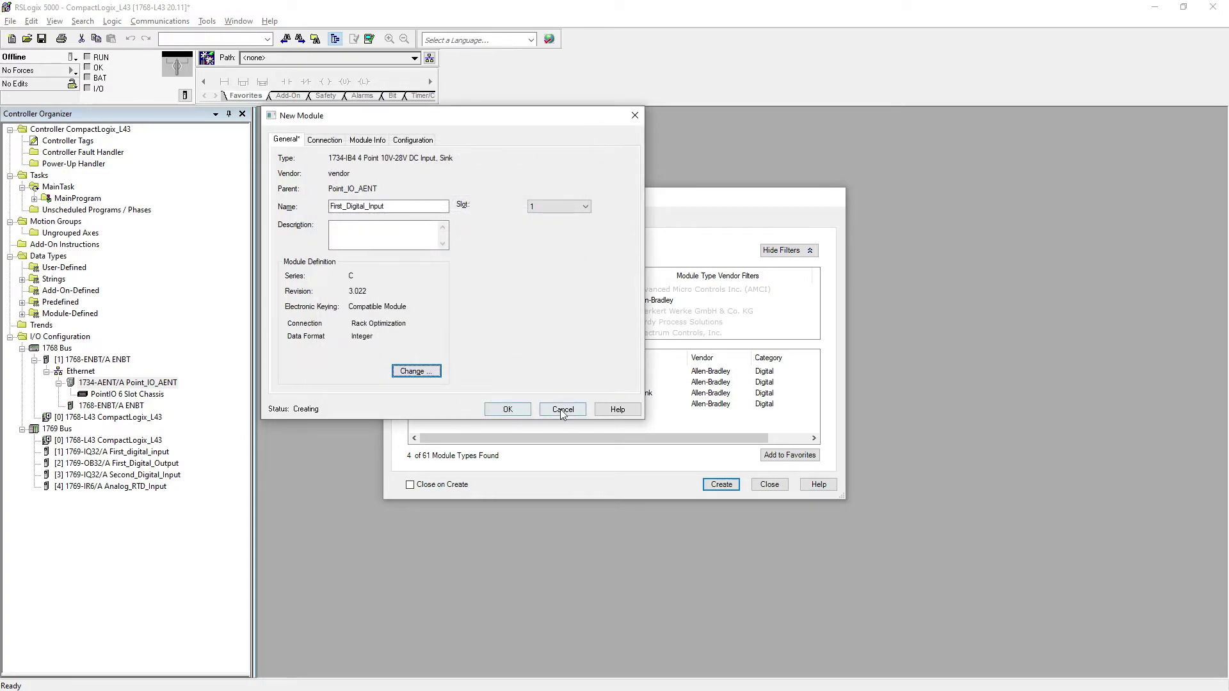
Step: Rename the slot 1 module to Firs_Point_Digital_Input and create it
click(509, 410)
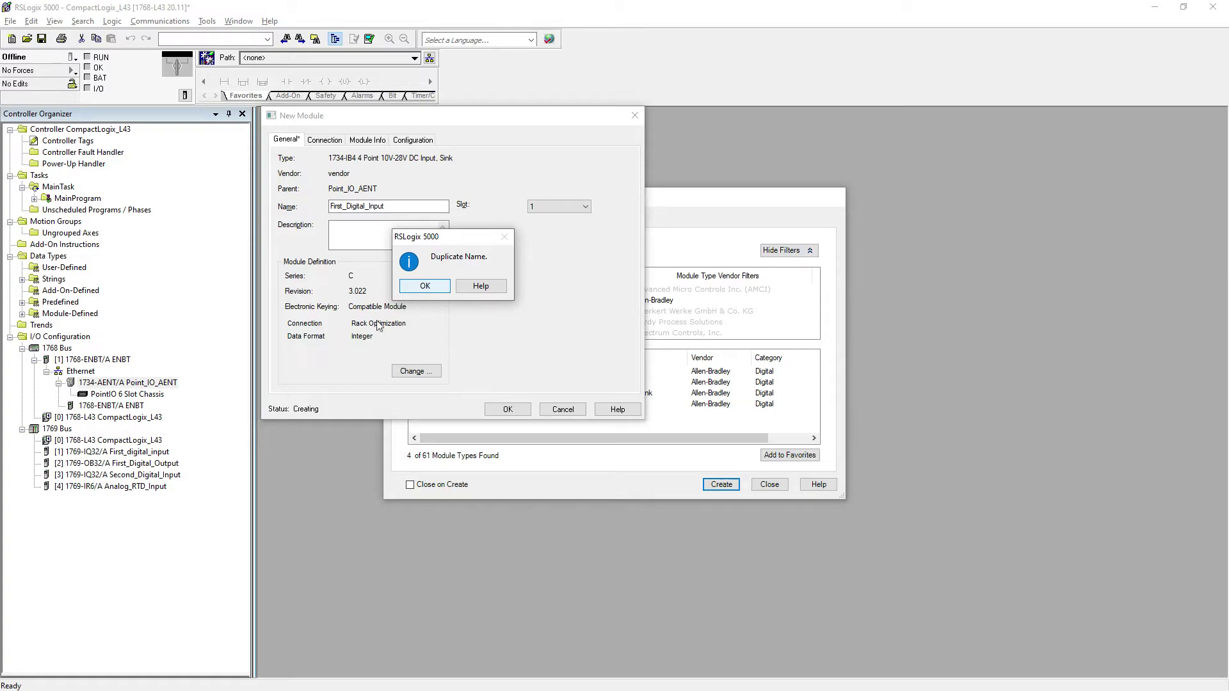
click(427, 288)
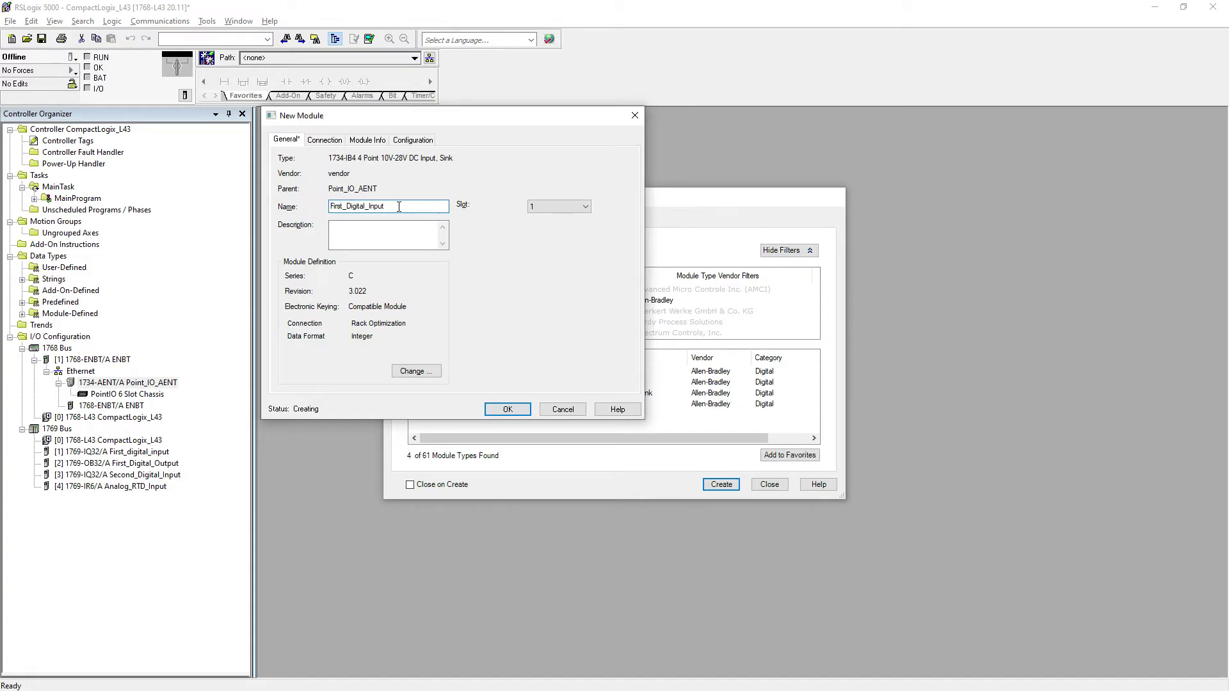
click(344, 206)
text(1Point_io)
key(BackSpace)
key(BackSpace)
key(BackSpace)
key(BackSpace)
key(BackSpace)
click(508, 408)
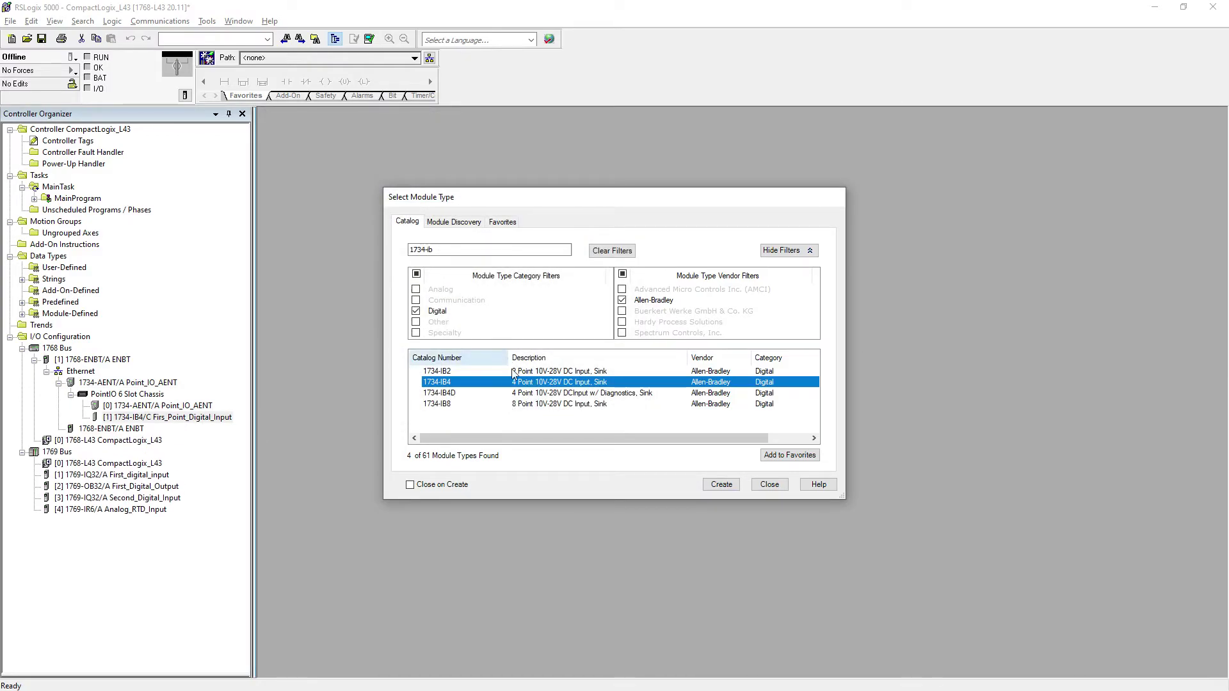
Step: Start another 1734-IB4 module in slot 2 and name it Second_Point_Digital_Input
click(731, 486)
text(S)
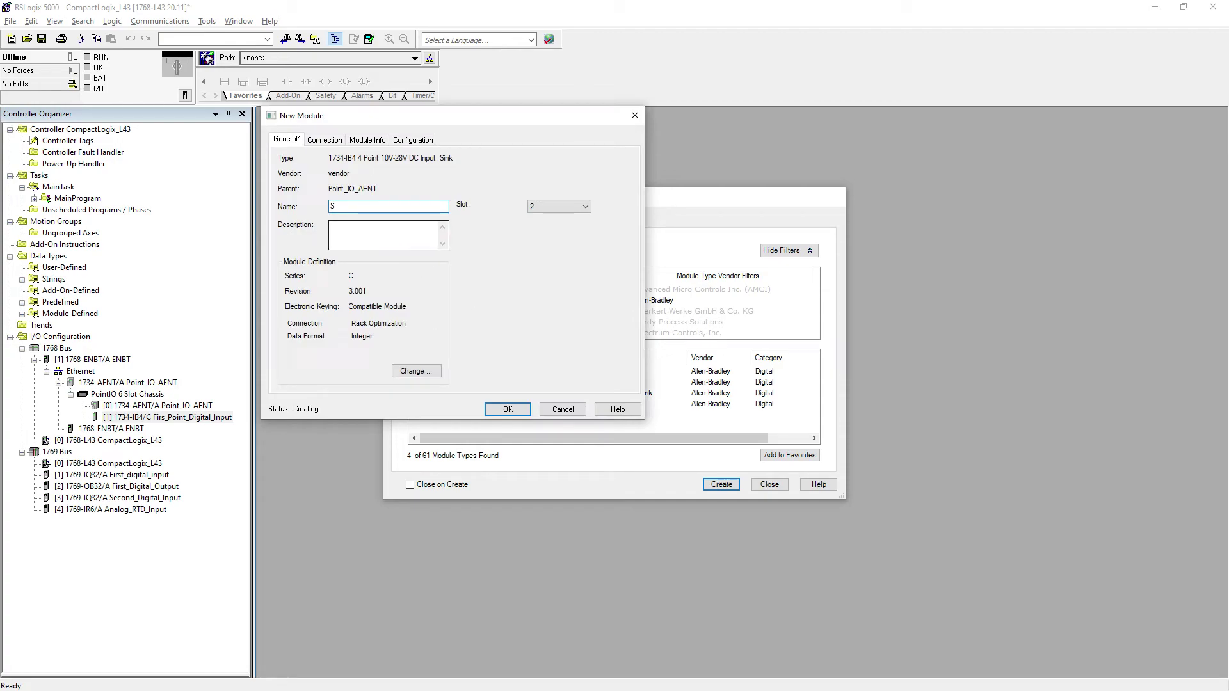
text(econd_Point_Digital_Input)
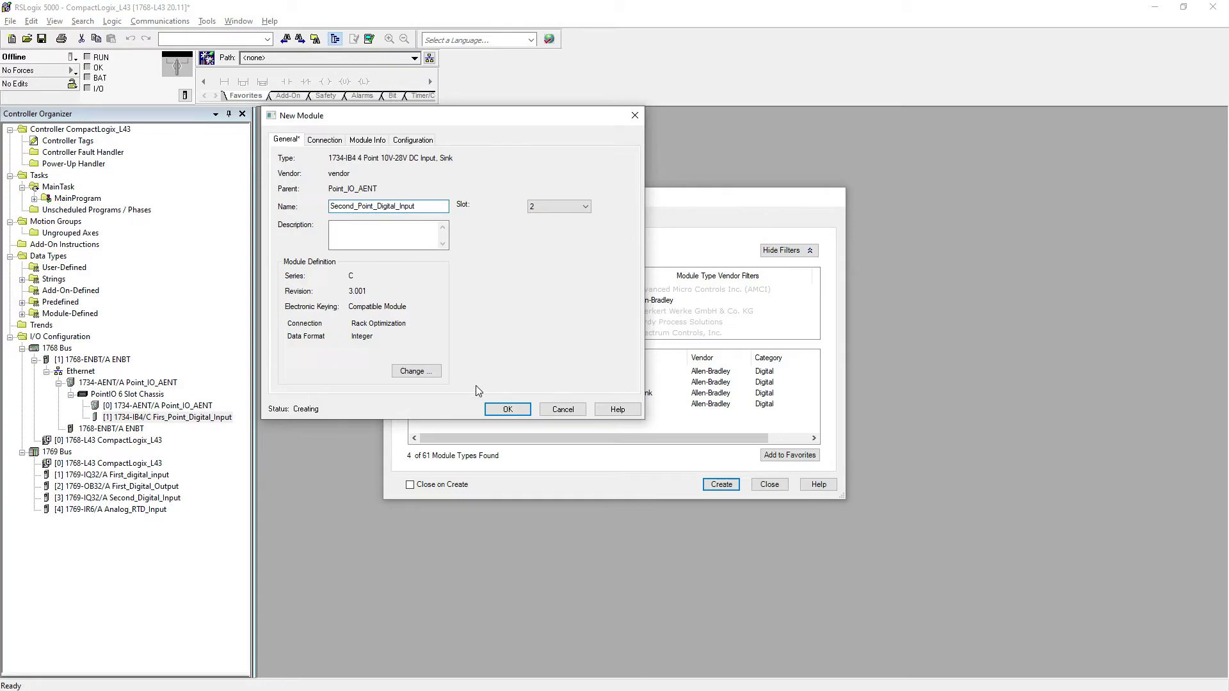
Step: Raise the slot 2 module's minor revision in its module definition and create the module
click(416, 372)
click(485, 182)
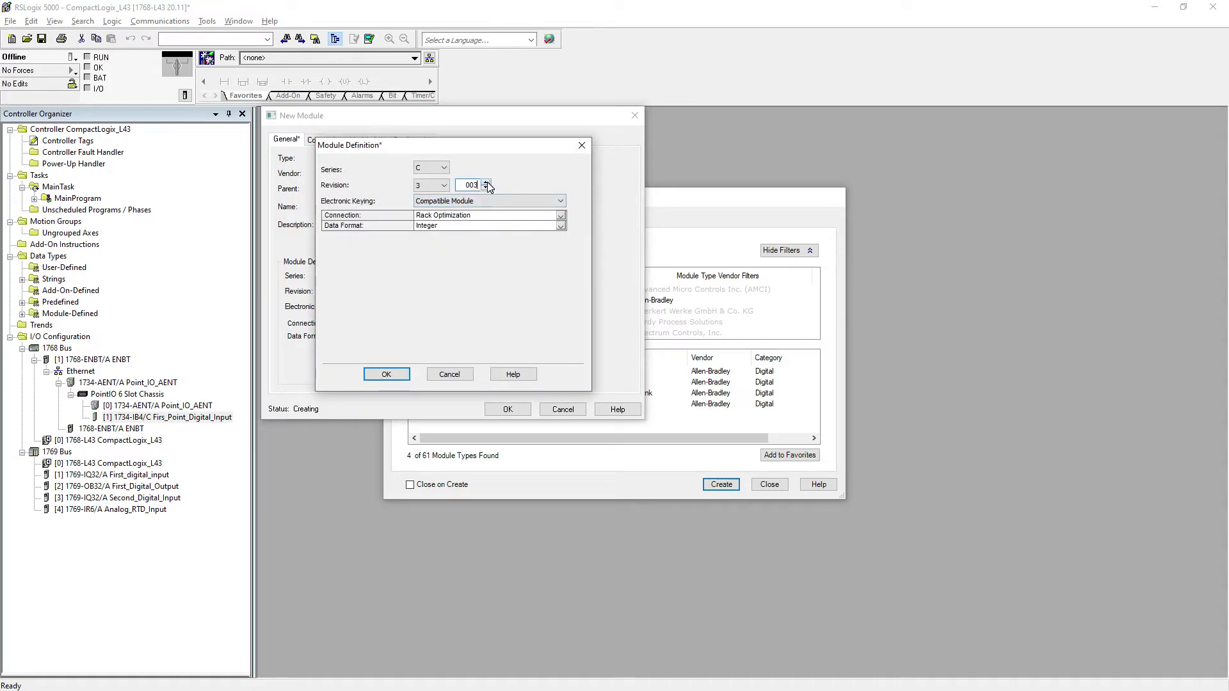
click(486, 182)
click(486, 182)
click(486, 183)
click(385, 374)
click(489, 409)
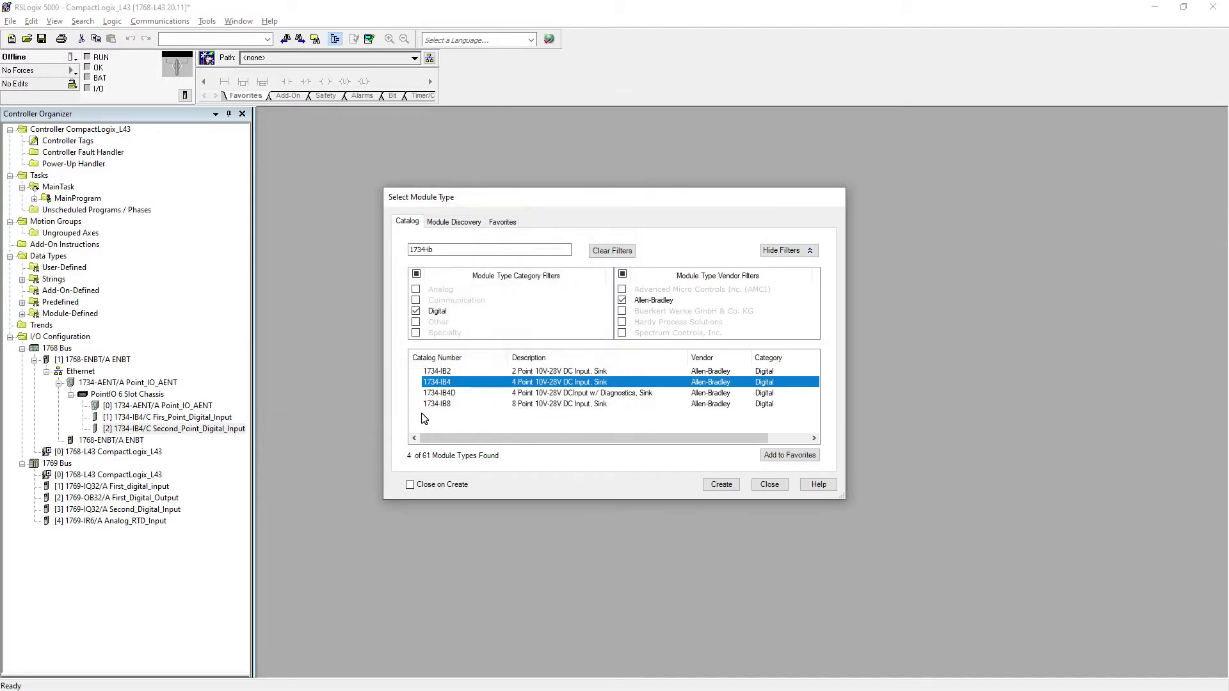
Step: Check the device properties of the slot 2 module and the slot 3 module type in RSLinx Classic
key(alt+Tab)
click(409, 320)
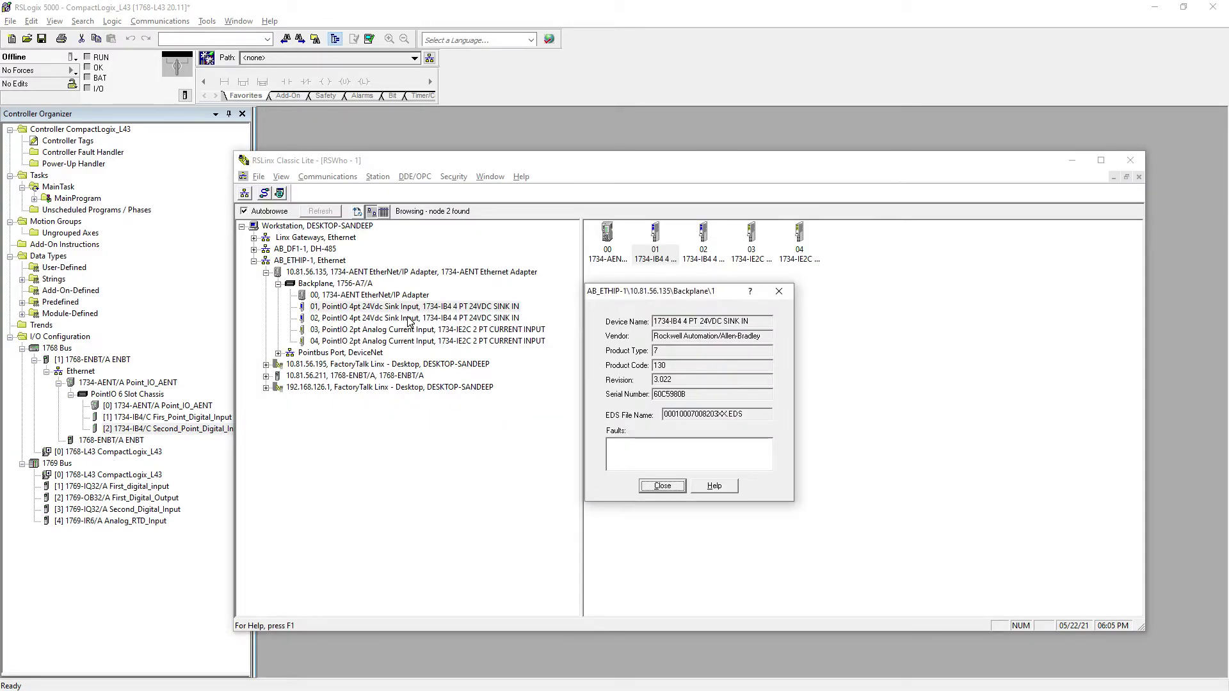
key(Return)
right_click(452, 318)
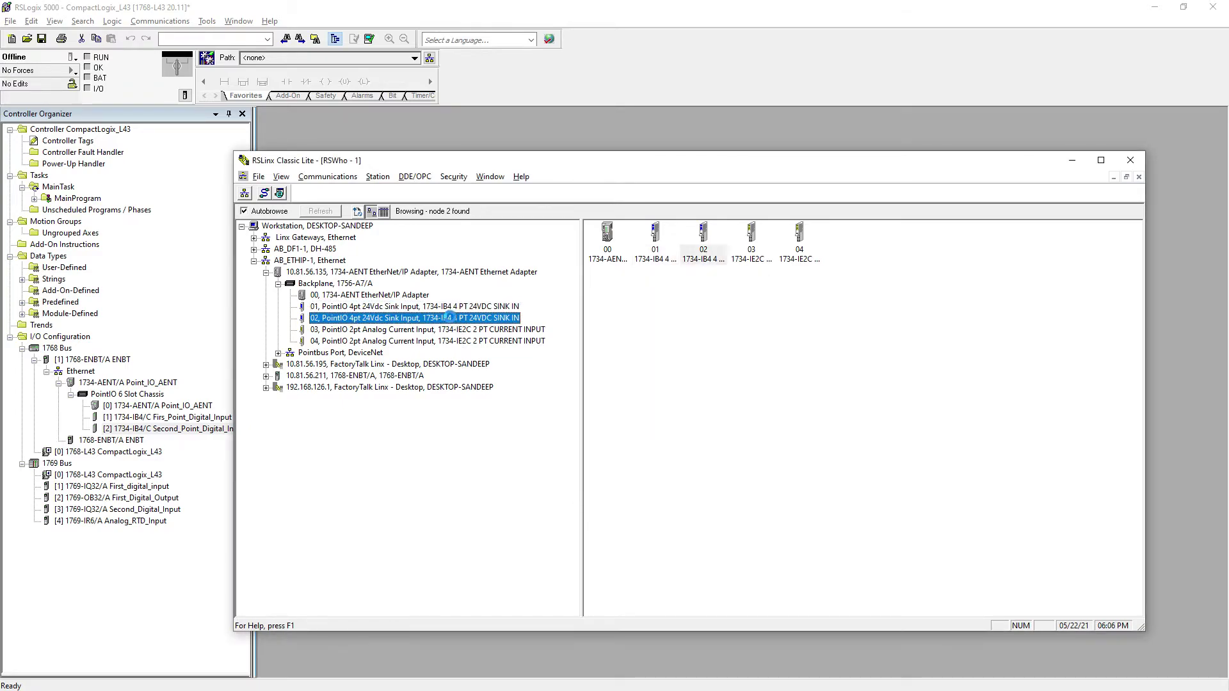
click(488, 390)
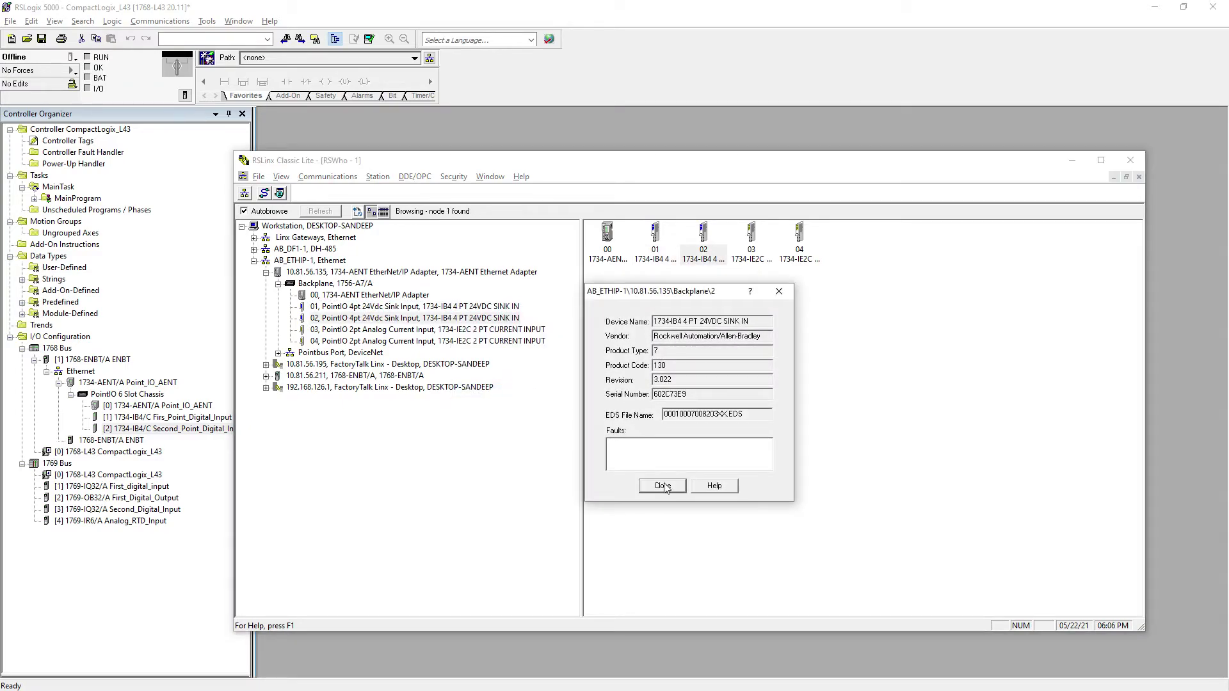
click(665, 484)
click(457, 330)
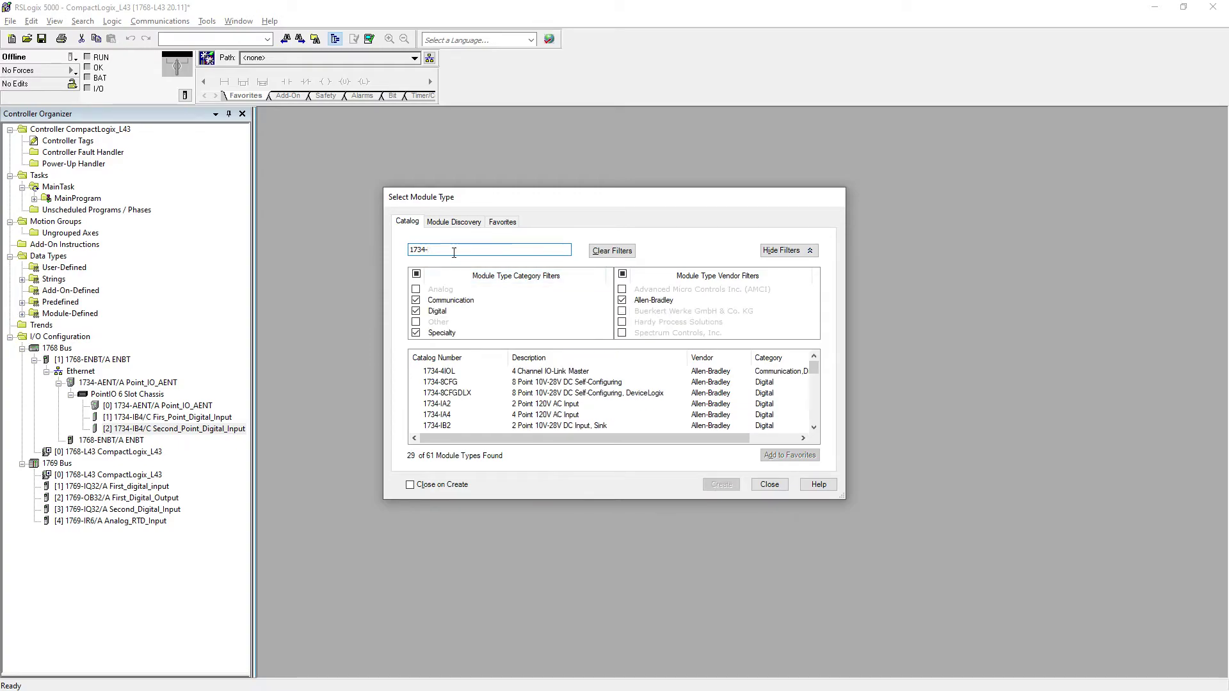
Step: Find the 1734-IE2C in the RSLogix 5000 catalog and start it as a slot 3 module named First_Point_Analog_Input
text(Ie)
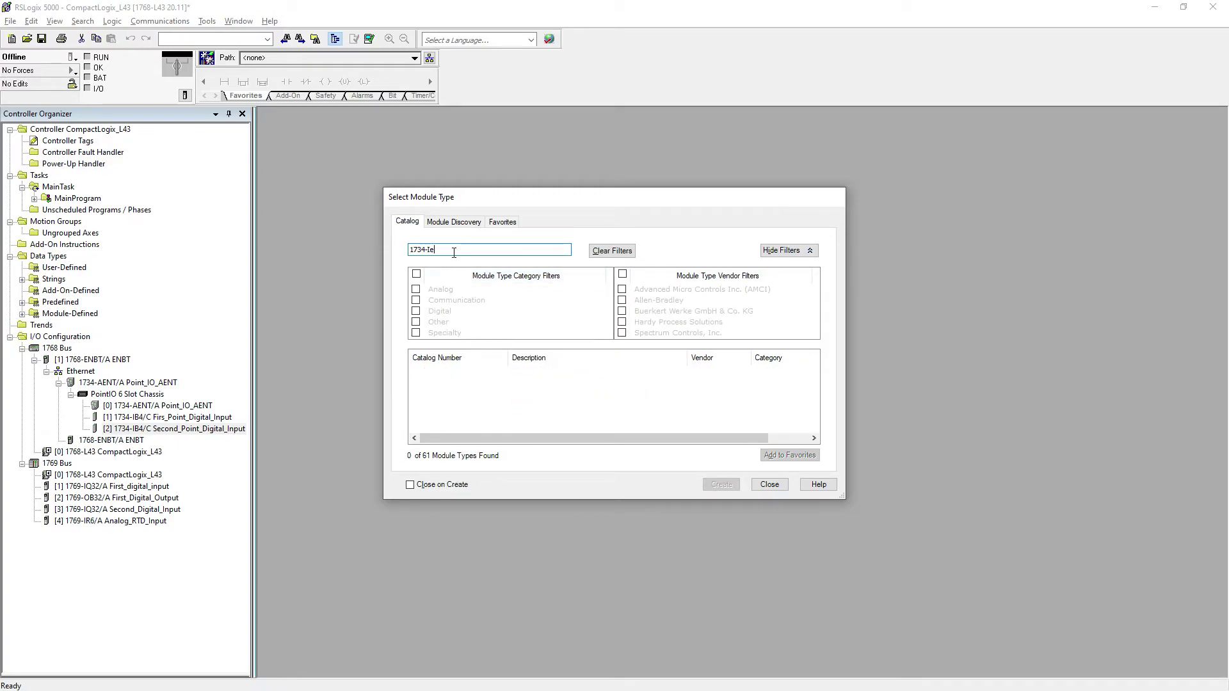
text(2c)
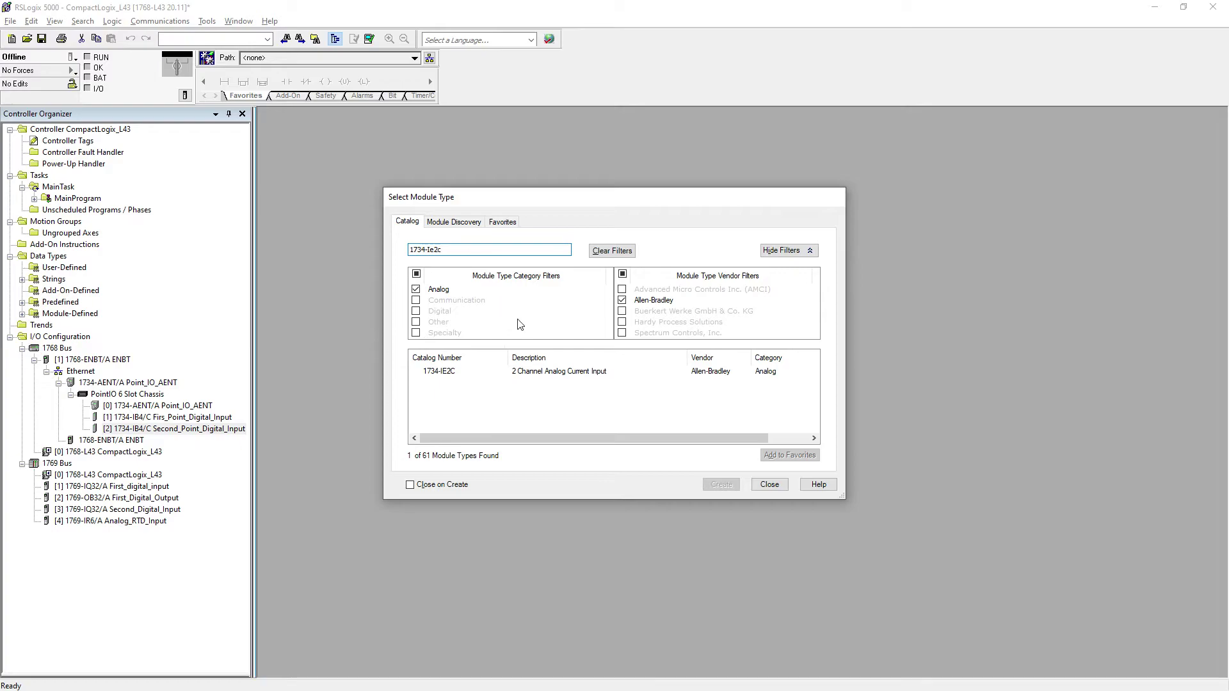
click(537, 377)
click(722, 485)
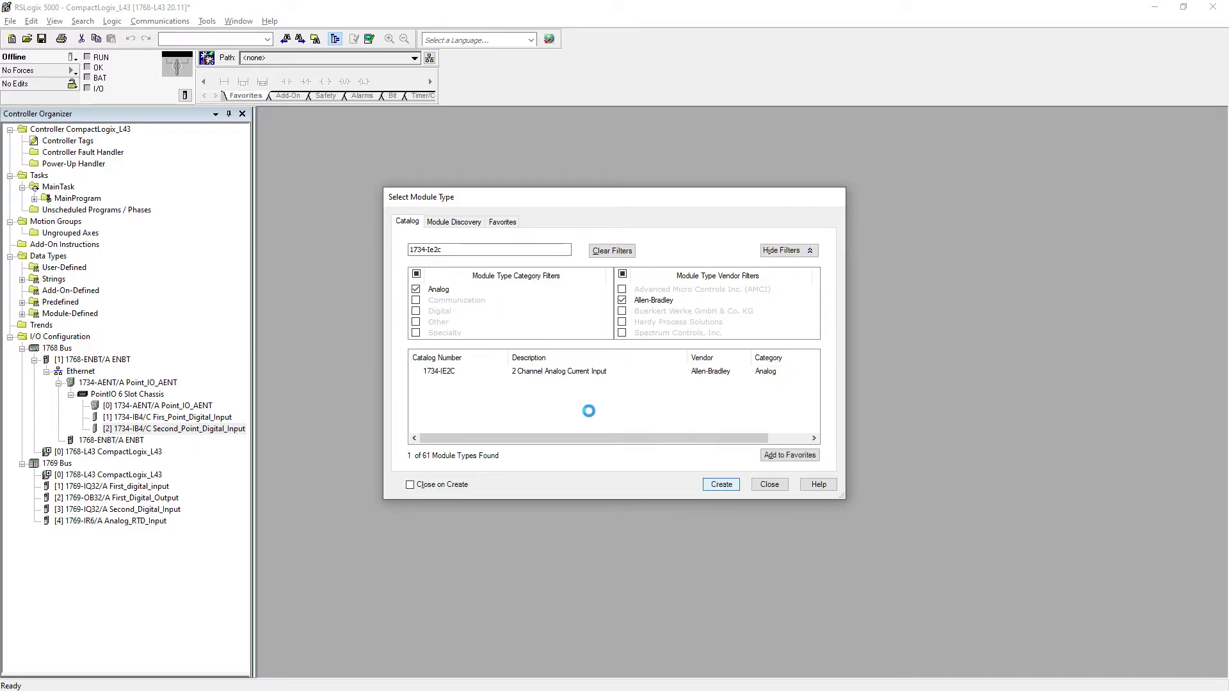
text(First_Point_Analog_Input)
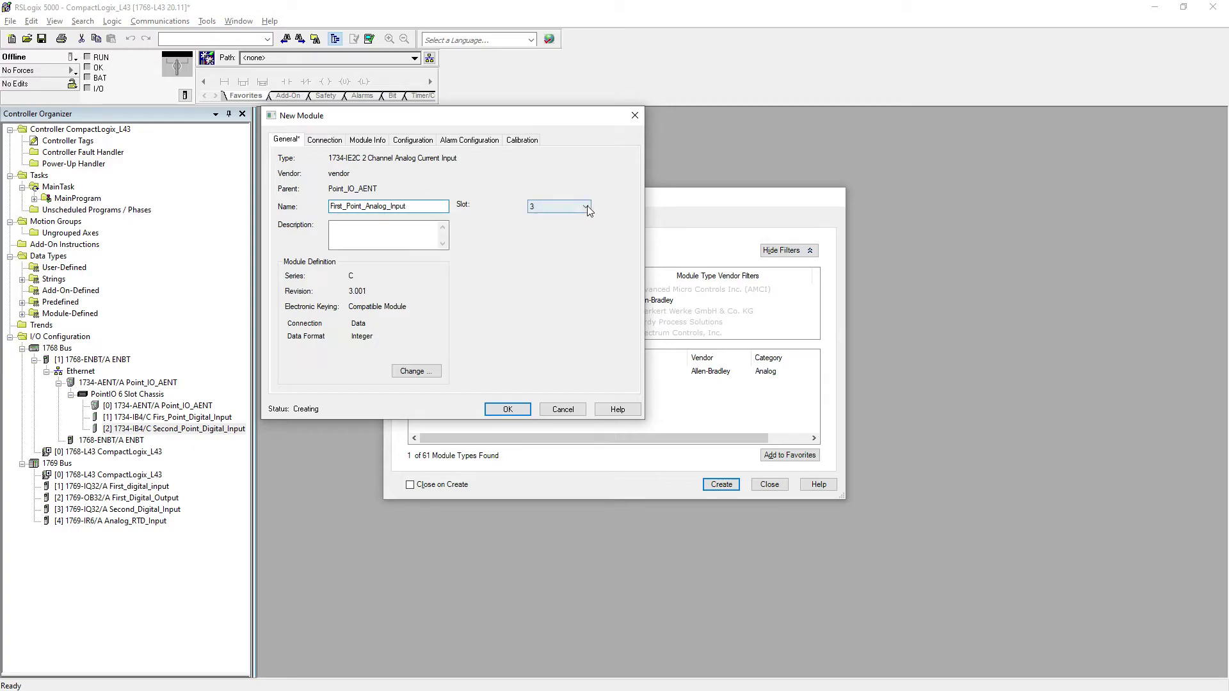
Step: Check the device properties of the slot 3 1734-IE2C in RSLinx Classic, and return to RSLogix 5000
key(alt+Tab)
right_click(430, 333)
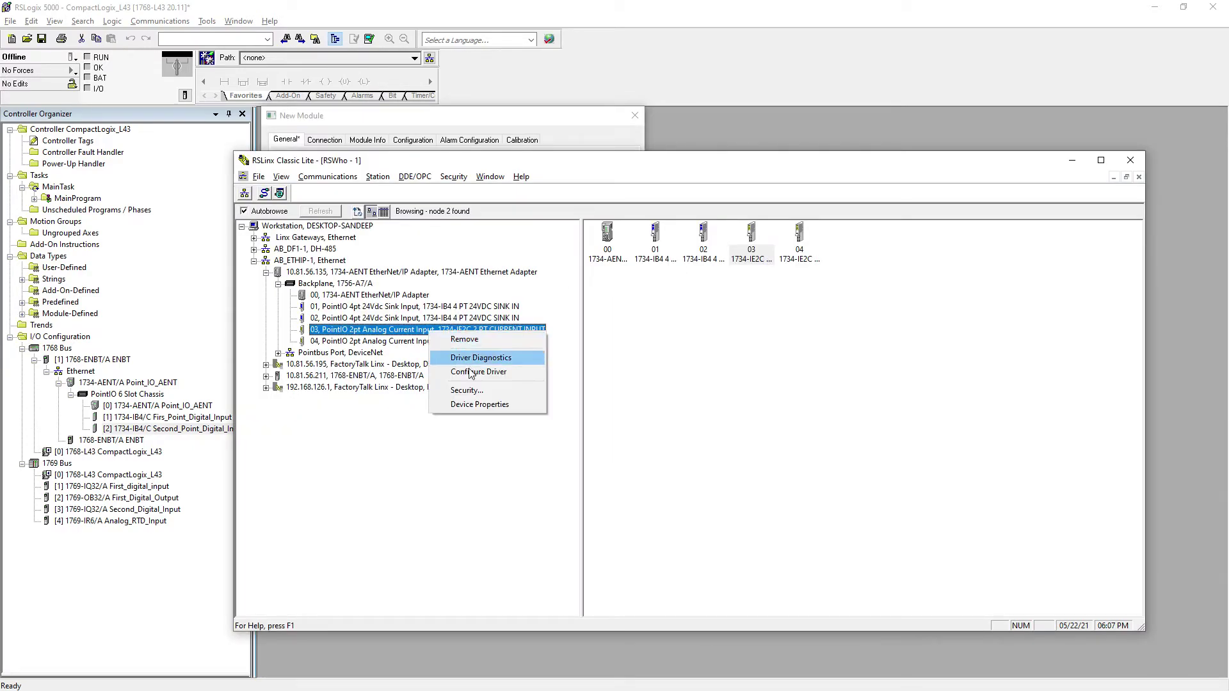
click(475, 405)
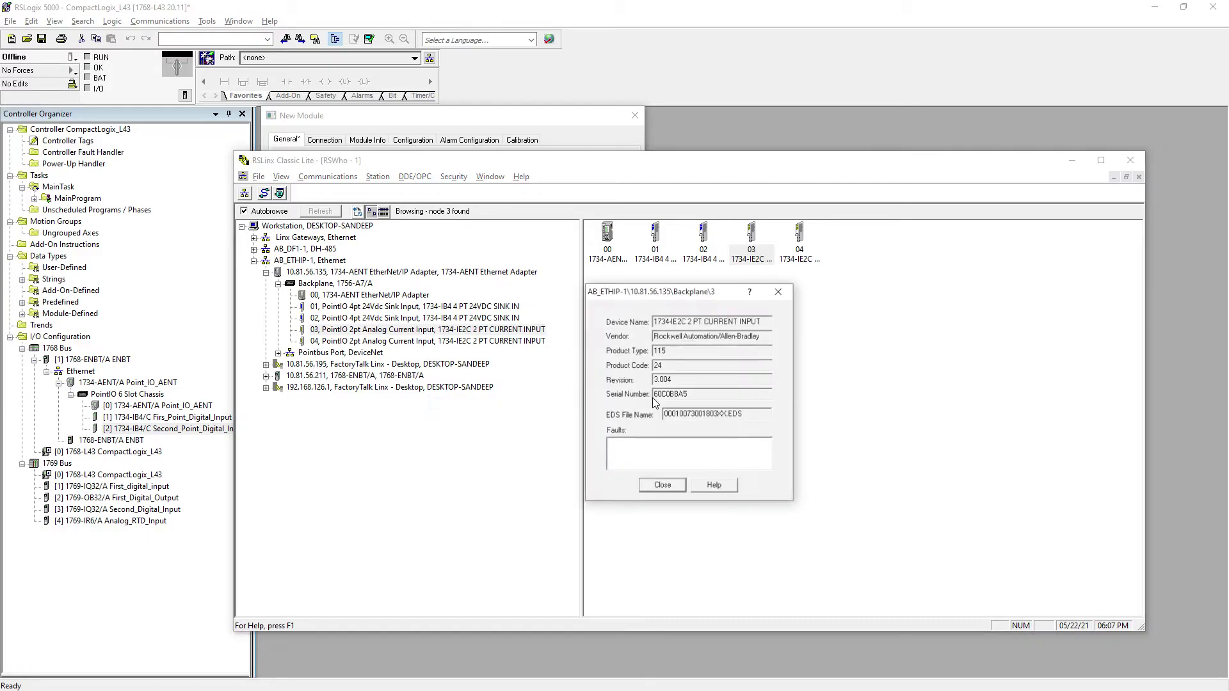
click(663, 485)
key(alt+Tab)
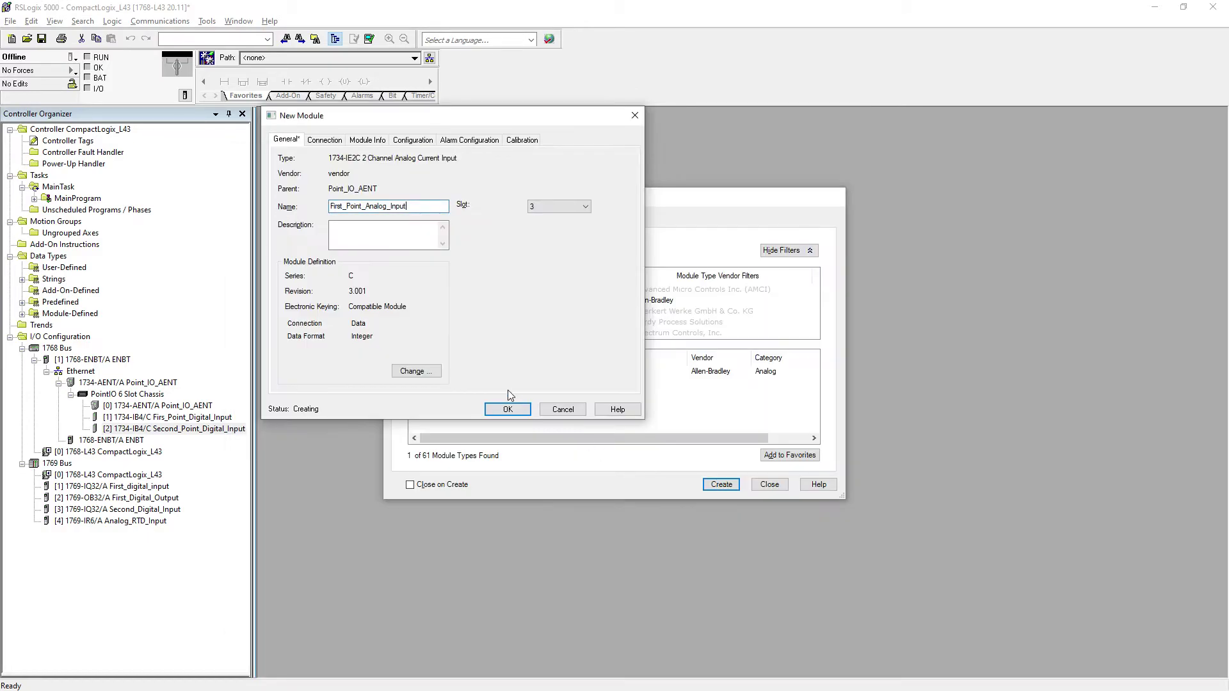
Step: Set the slot 3 analog input module's revision to 3.004 in its module definition and create the module
click(416, 371)
click(485, 183)
click(486, 183)
click(386, 373)
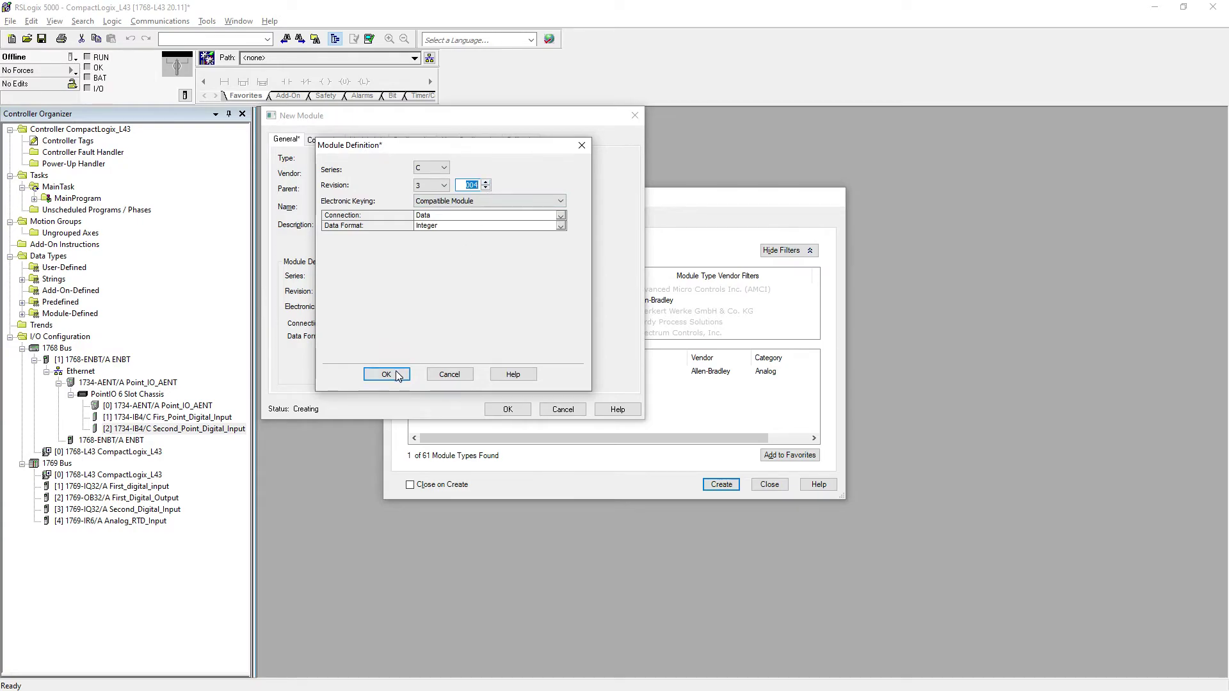
click(506, 409)
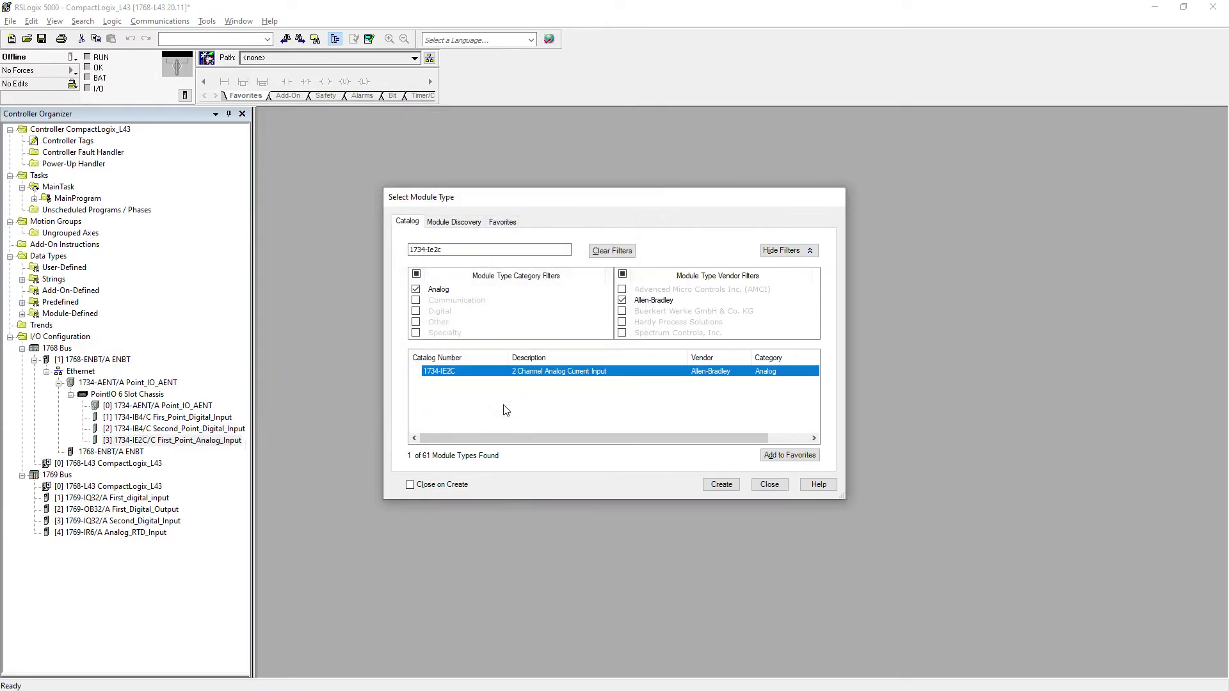
Step: Start another 1734-IE2C module in slot 4, name it Second_Point_Analog_Input and open its module definition
click(721, 484)
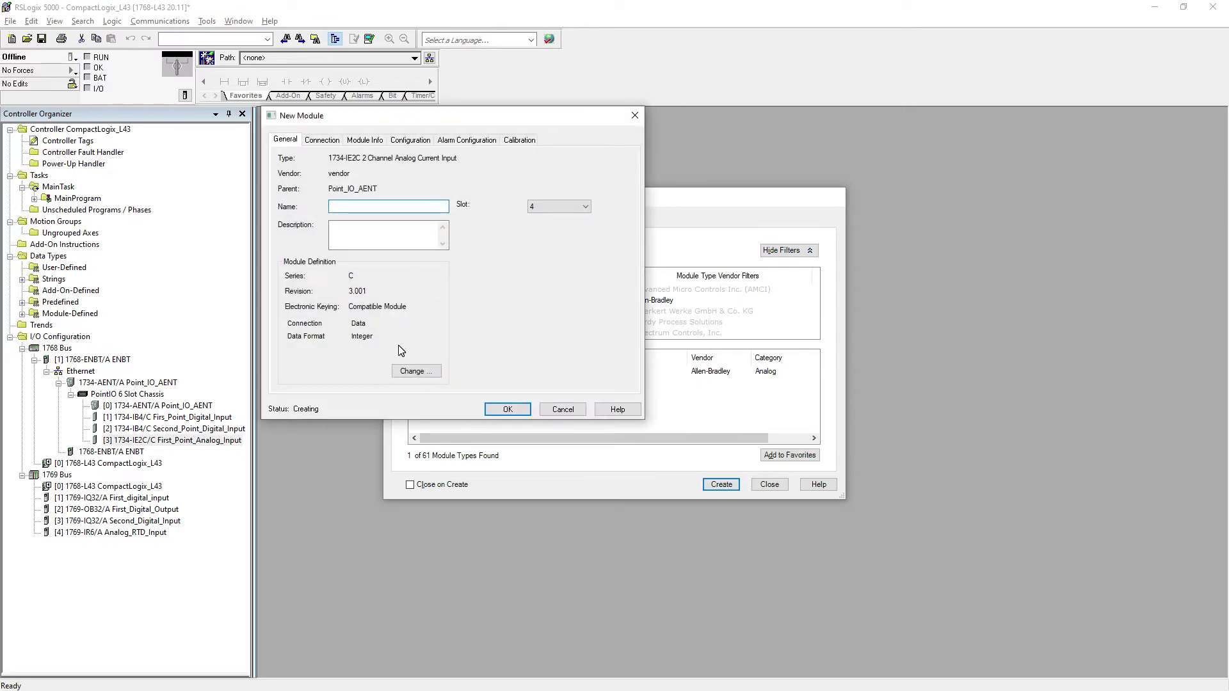
text(Sec)
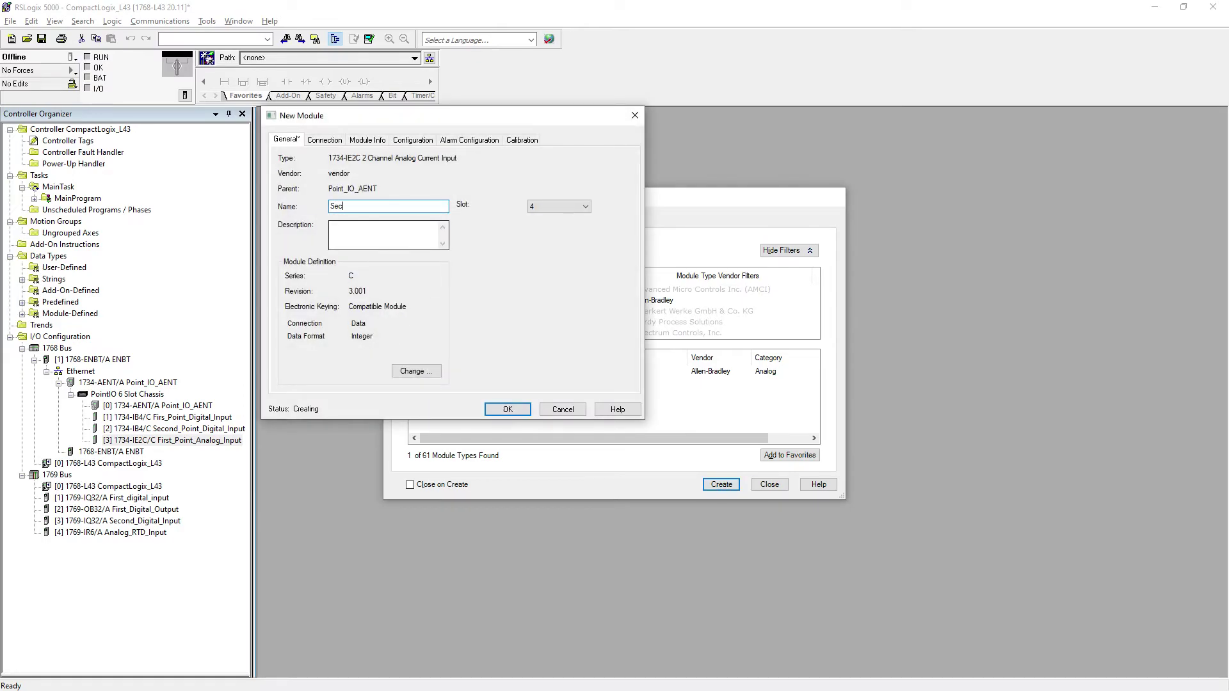
text(ond_Point_Analog_Input)
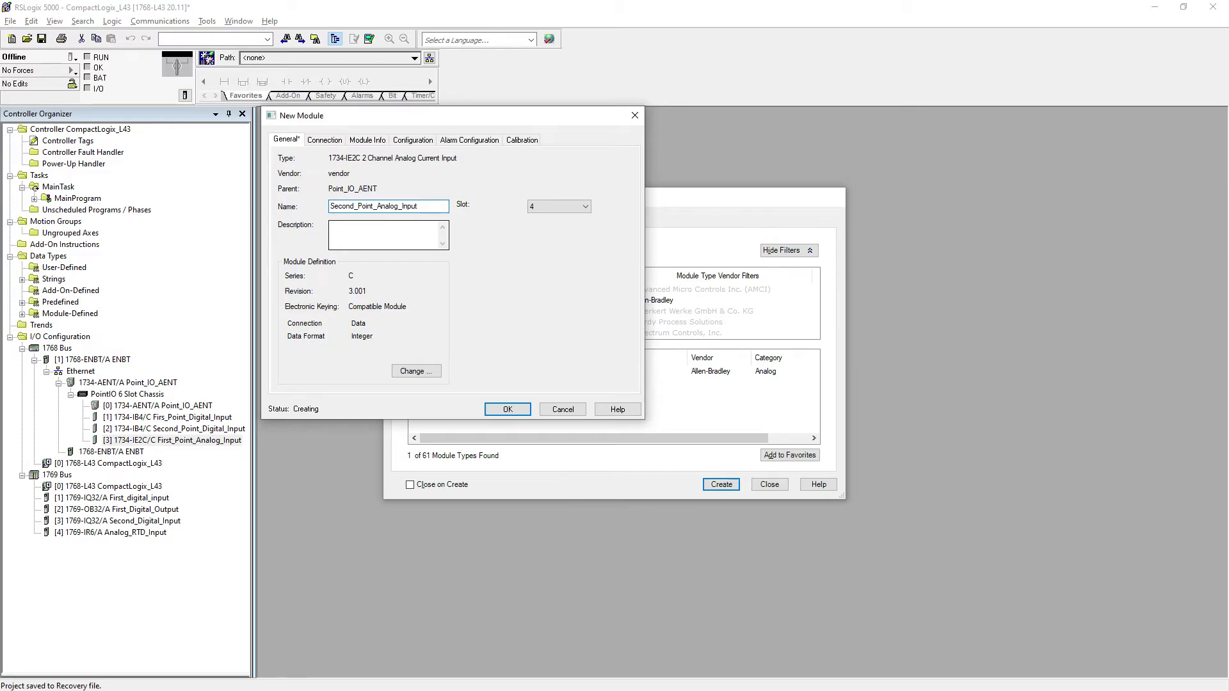
click(416, 371)
Step: Check the device properties of the slot 4 1734-IE2C in RSLinx Classic
key(alt+Tab)
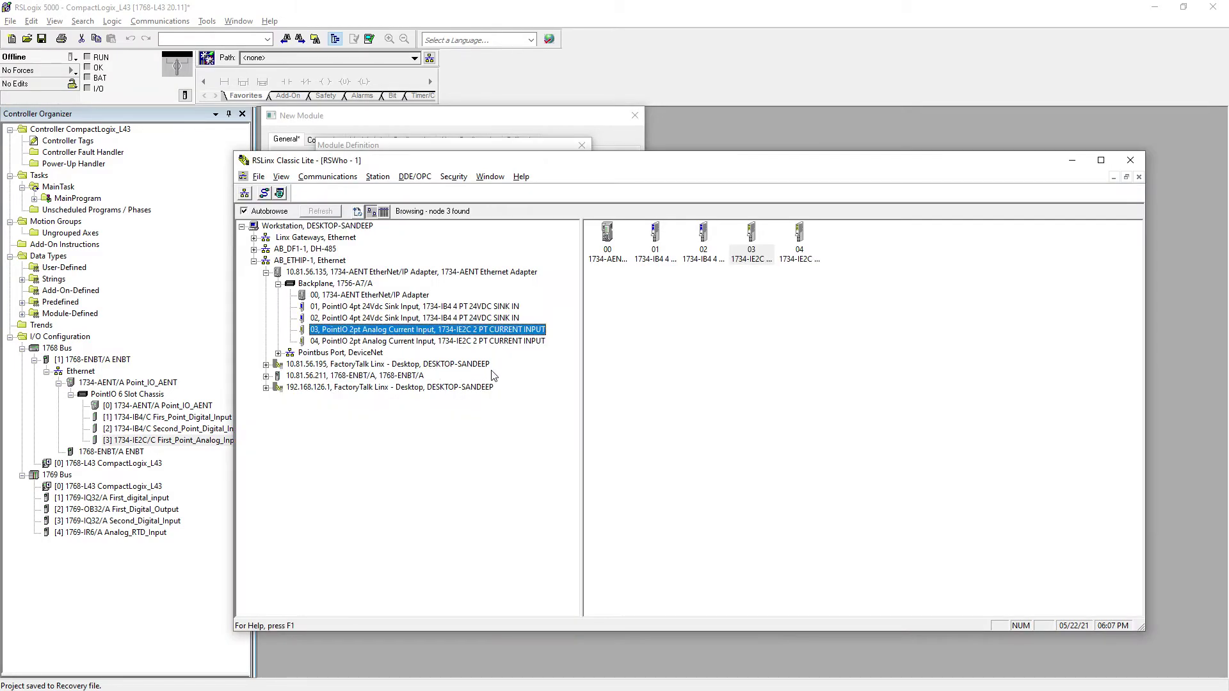
right_click(484, 343)
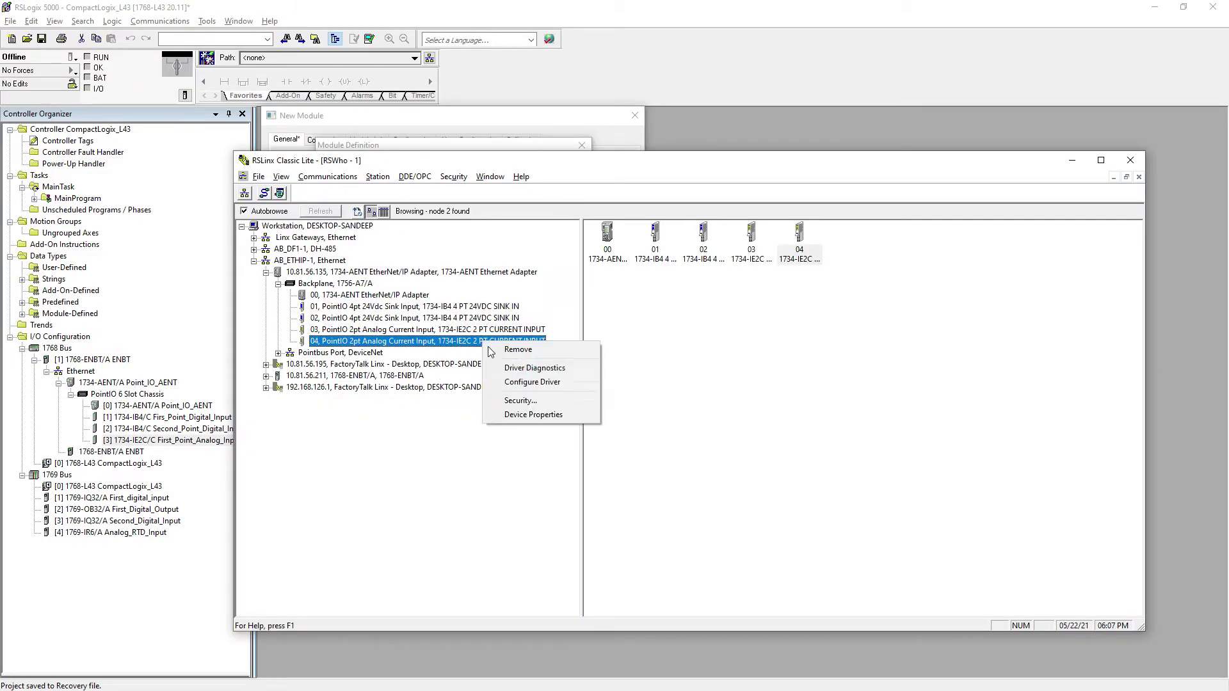
click(528, 419)
click(663, 482)
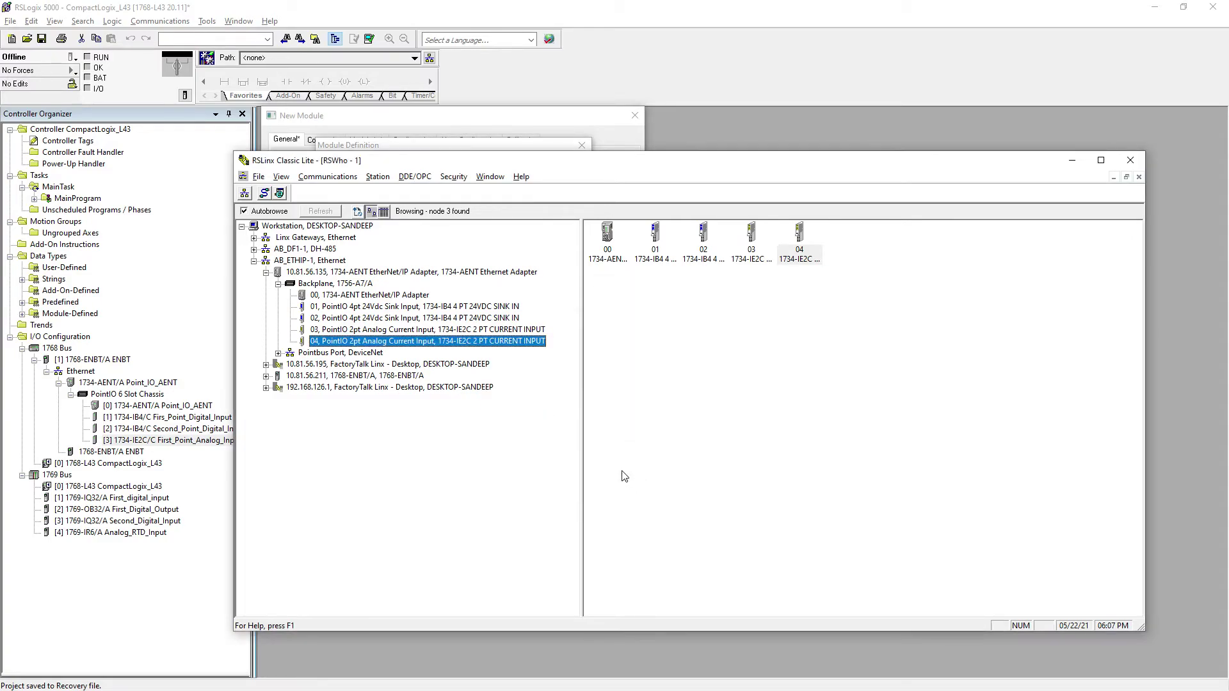
Step: Back in RSLogix 5000, raise the slot 4 module's minor revision, create the module and close the module catalog
key(alt+Tab)
click(487, 182)
click(403, 379)
click(507, 409)
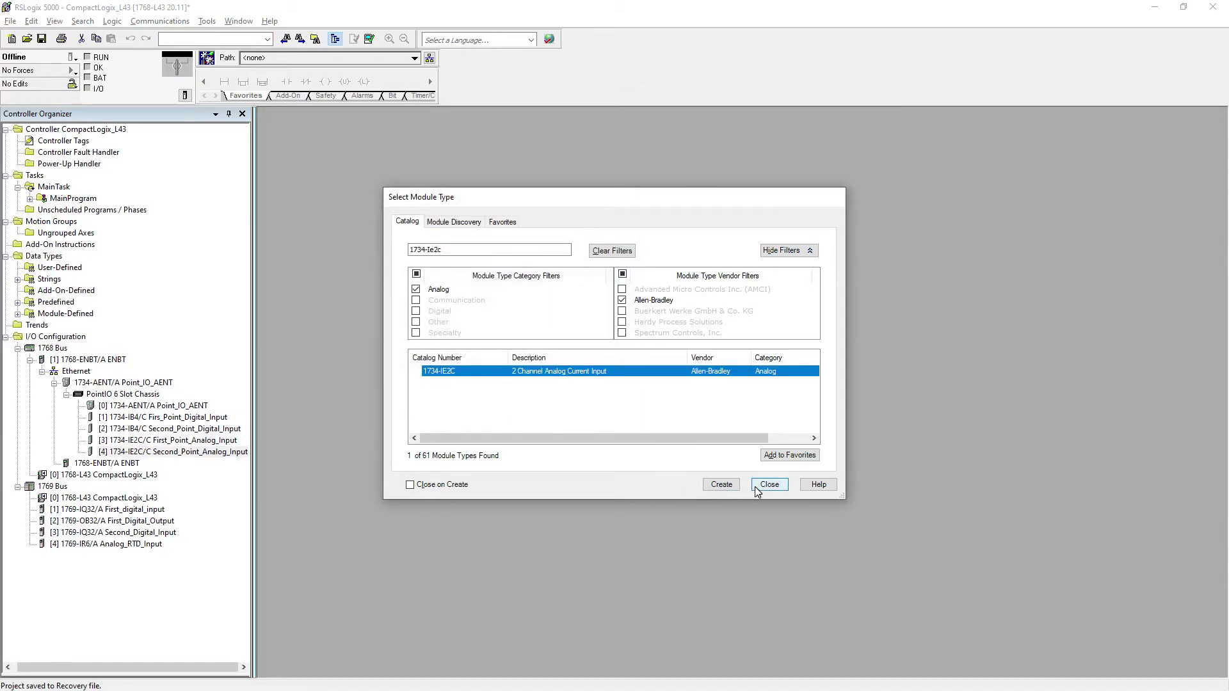
click(762, 484)
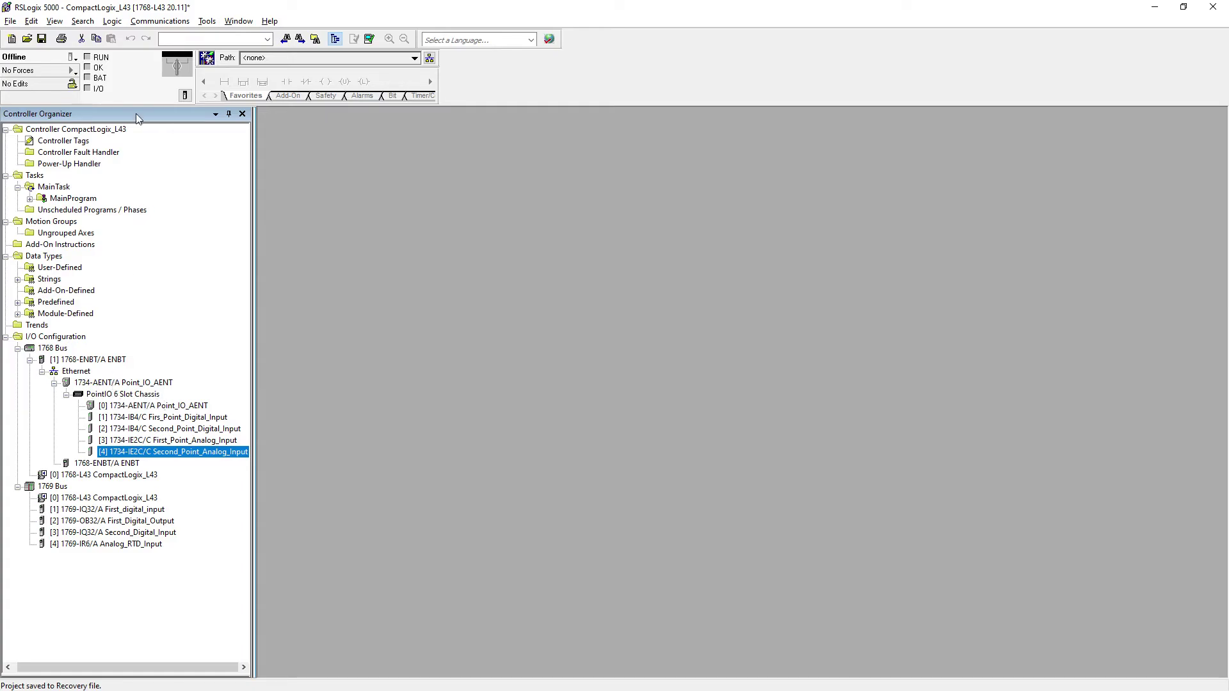
Step: Browse the active AB_ETHIP-1 network to the 1768-ENBT at 10.81.56.211 and select the 1768-L43 controller in backplane slot 0
click(138, 21)
click(163, 33)
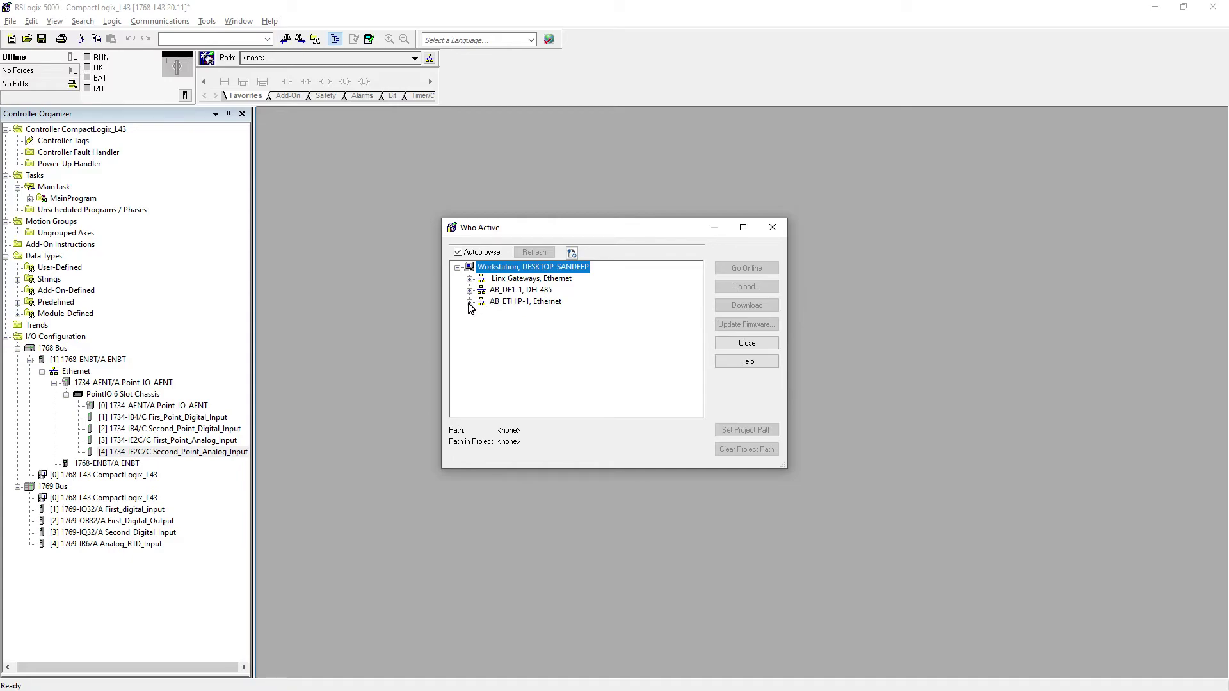
click(469, 303)
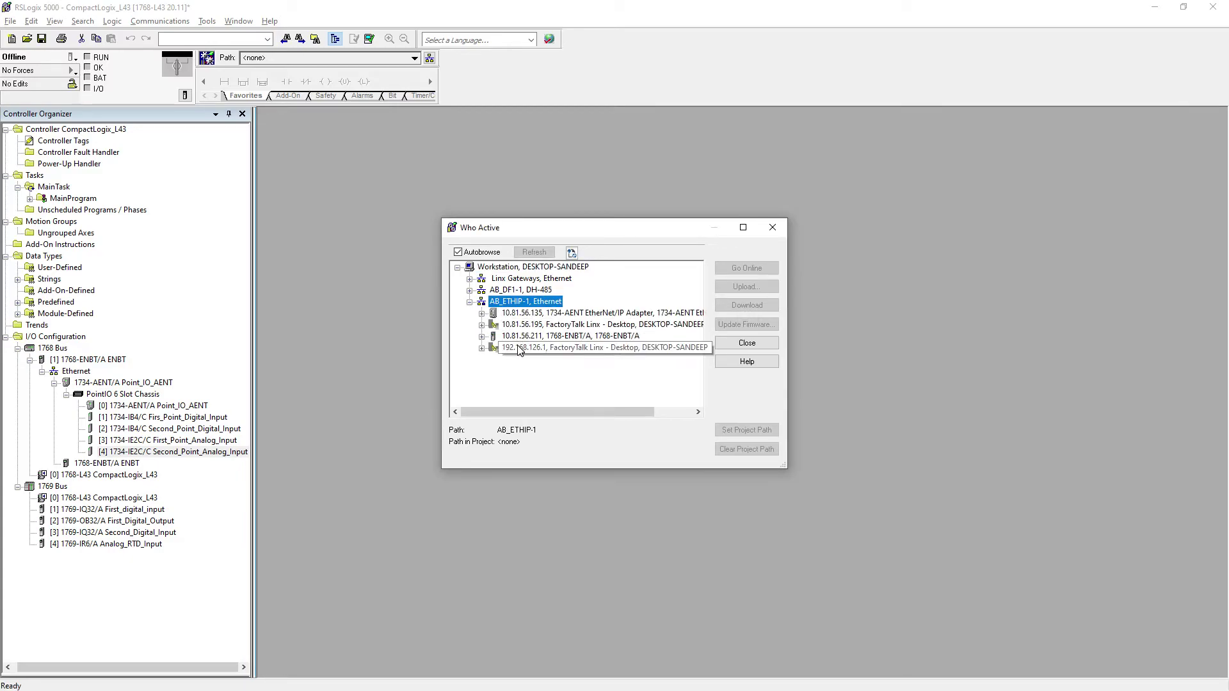
click(481, 341)
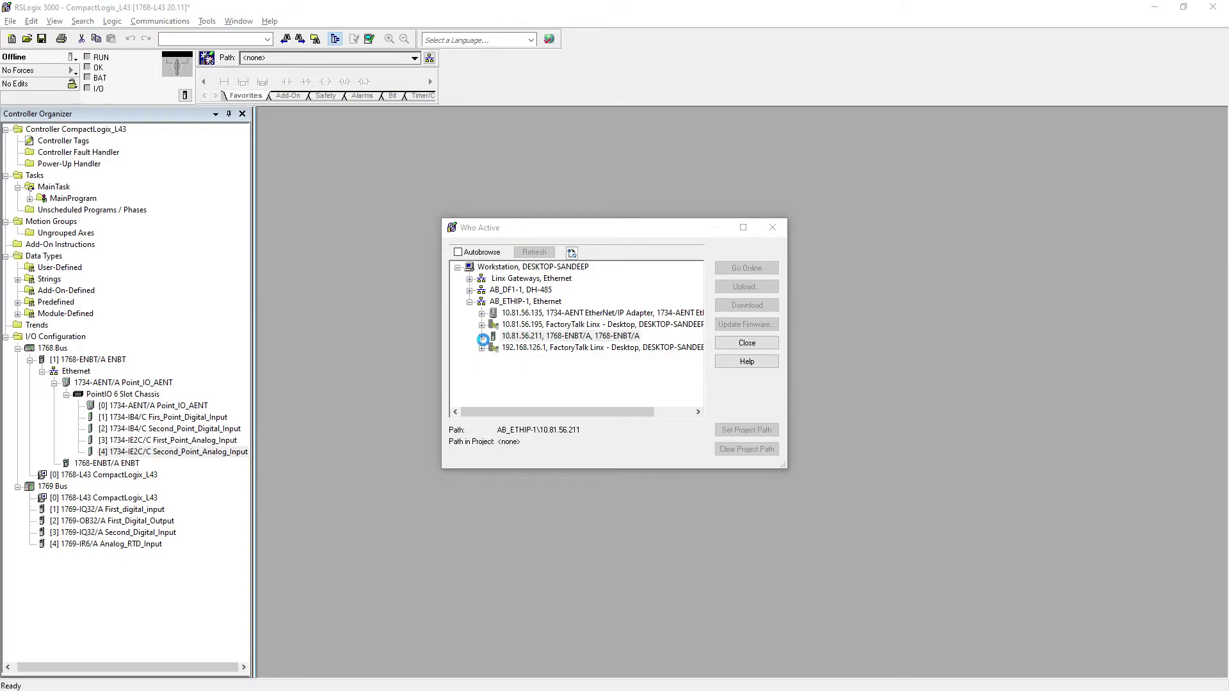
click(493, 349)
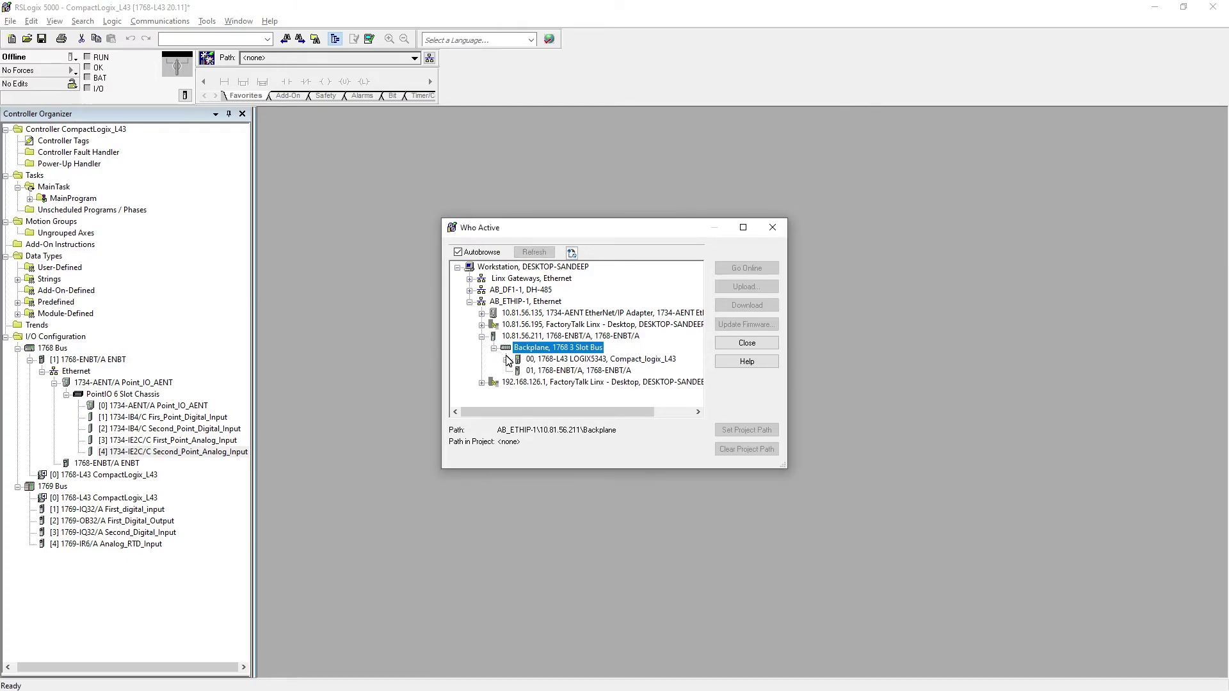
click(584, 360)
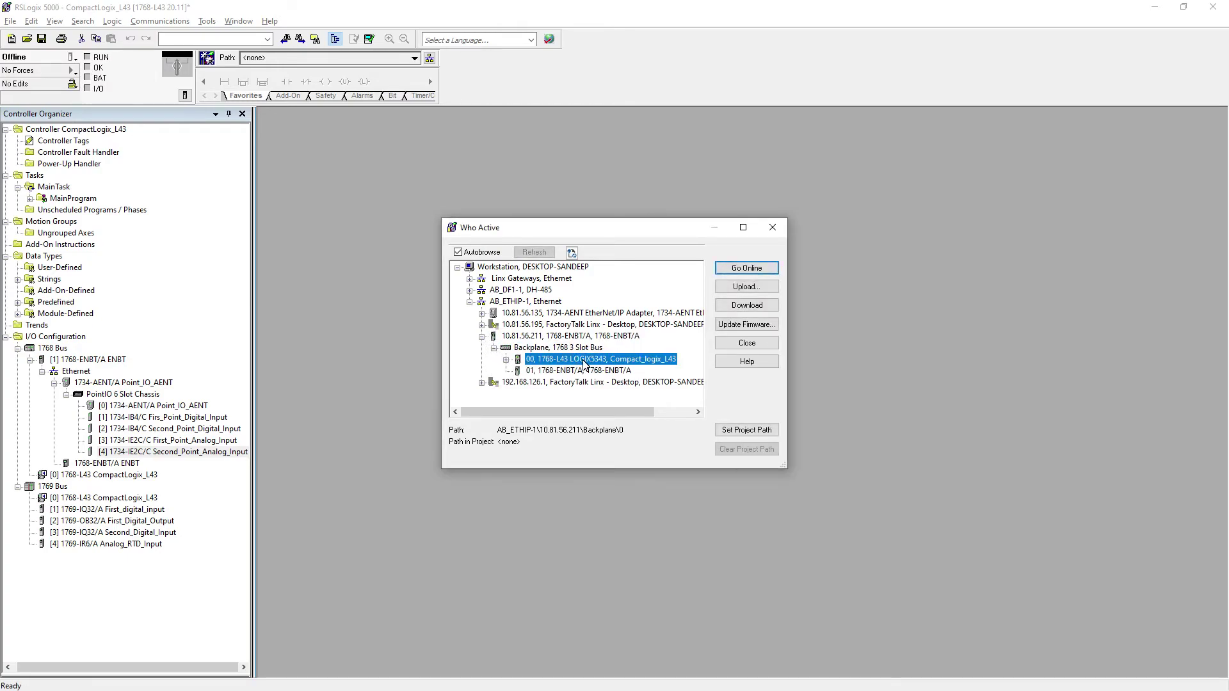
Step: Download the project to the selected 1768-L43 controller and change the controller back to Remote Run mode
click(724, 310)
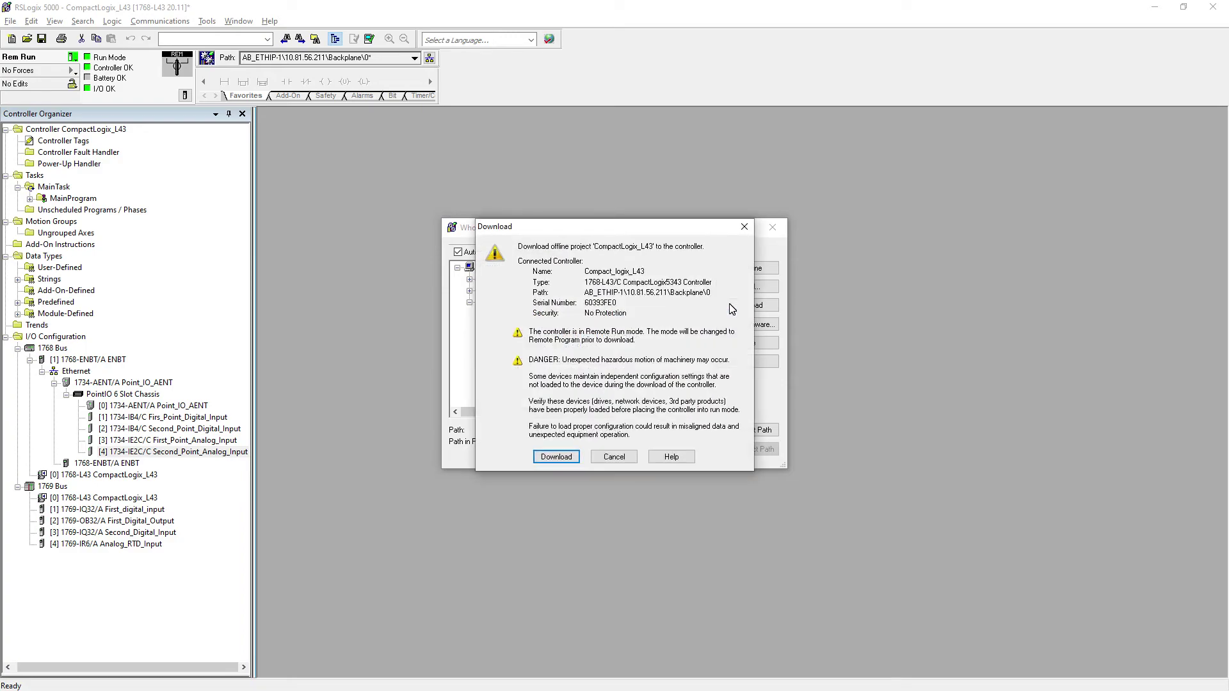
click(567, 456)
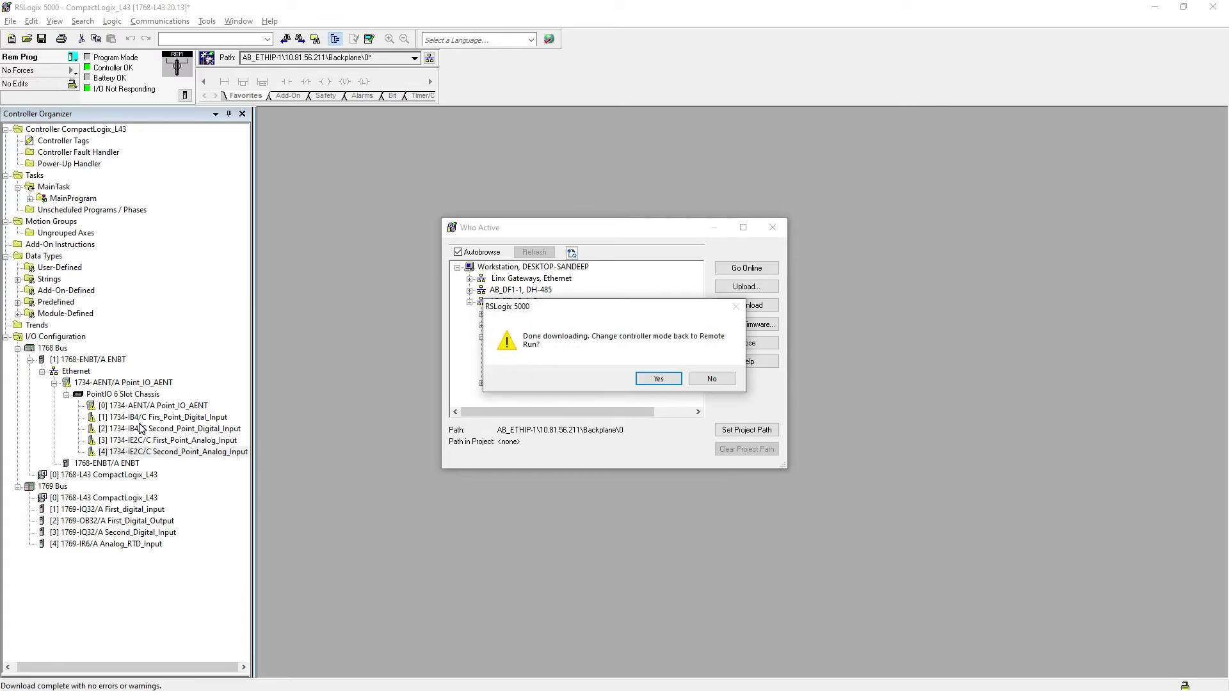
click(654, 373)
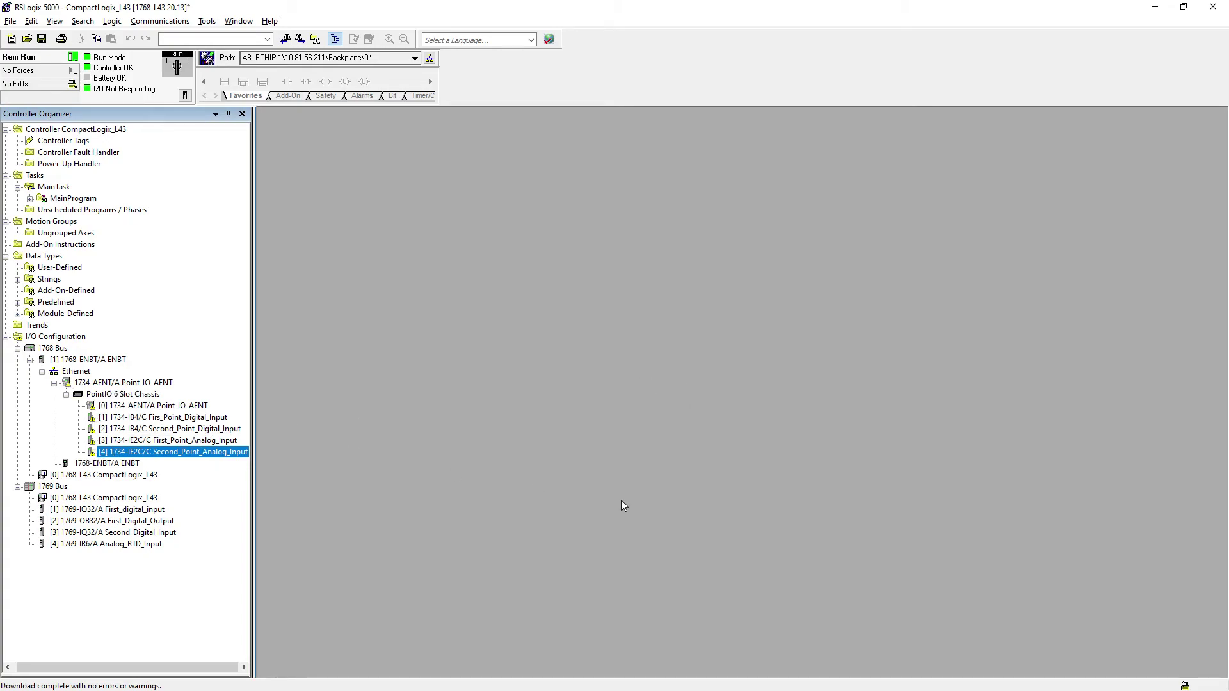
Step: Check the chassis size in the 1734-AENT adapter's module configuration in RSLinx Classic, and return to RSLogix 5000
key(alt+Tab)
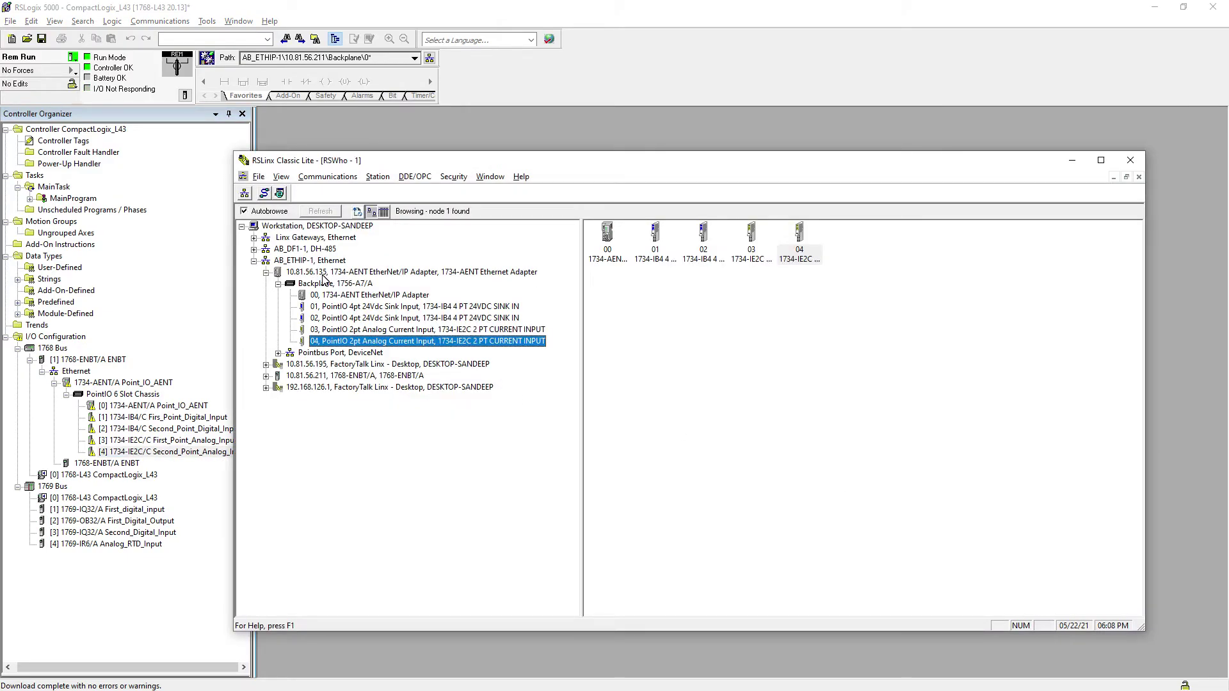
right_click(323, 273)
click(373, 389)
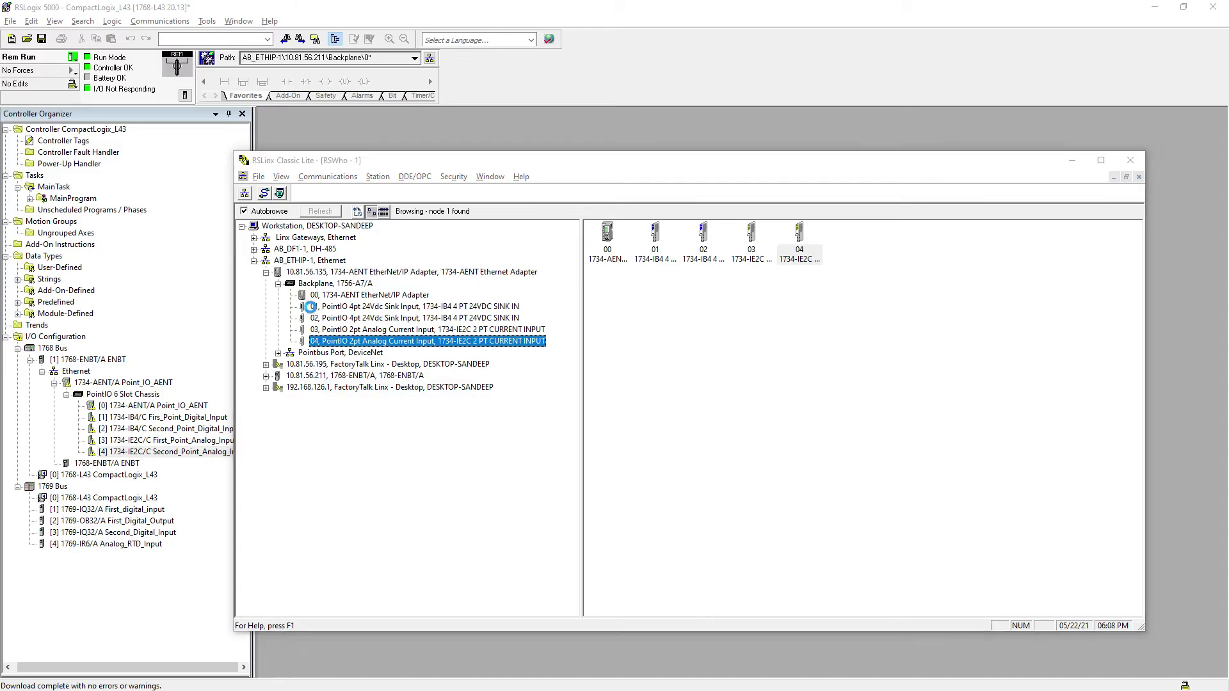
click(701, 261)
click(689, 317)
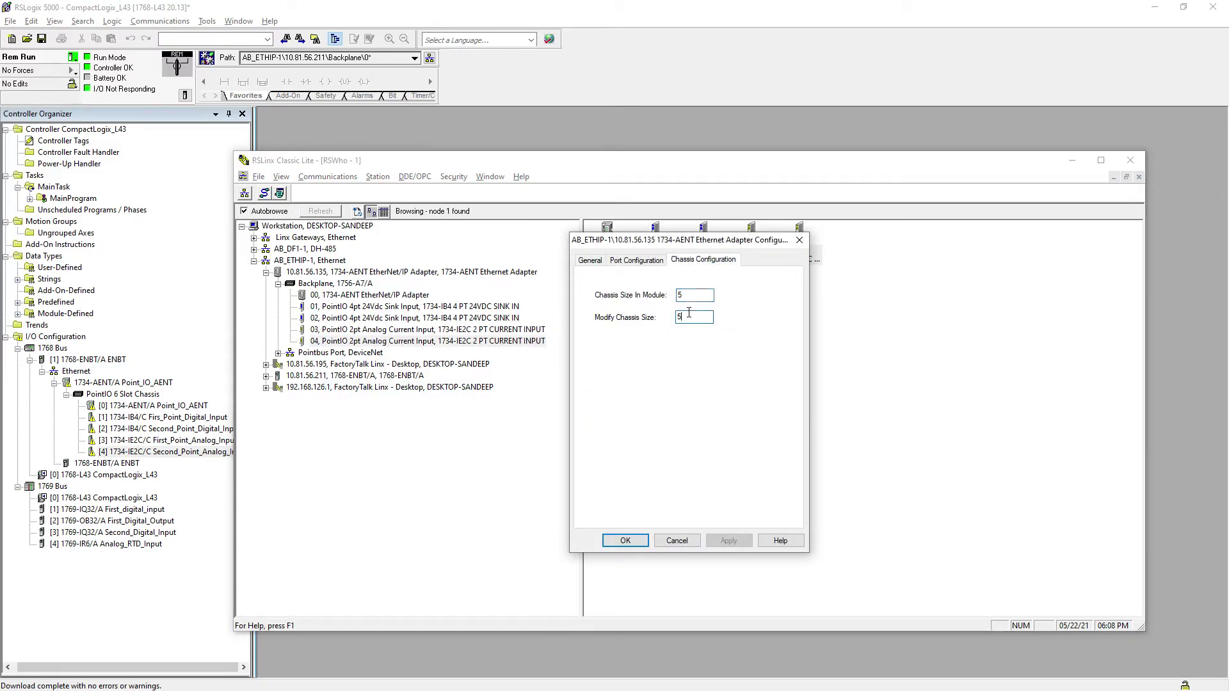
click(637, 543)
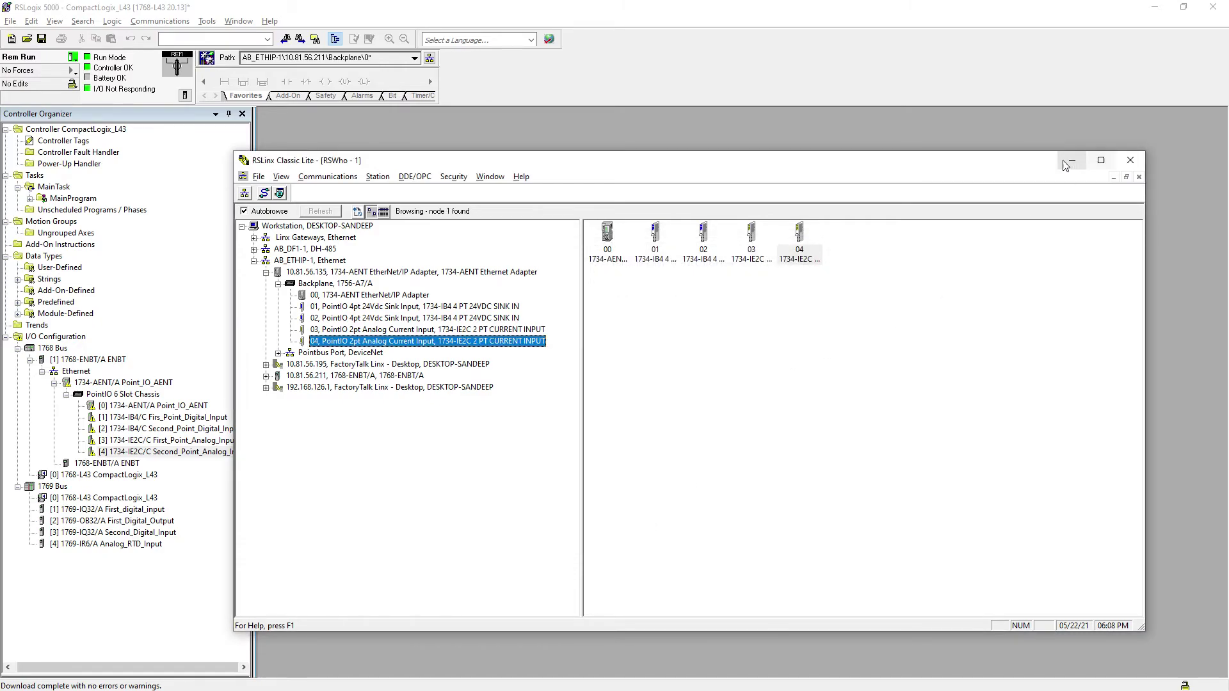
click(1072, 160)
Step: Write the chassis size of 6 to the Point_IO_AENT adapter from its module properties and close them
right_click(125, 387)
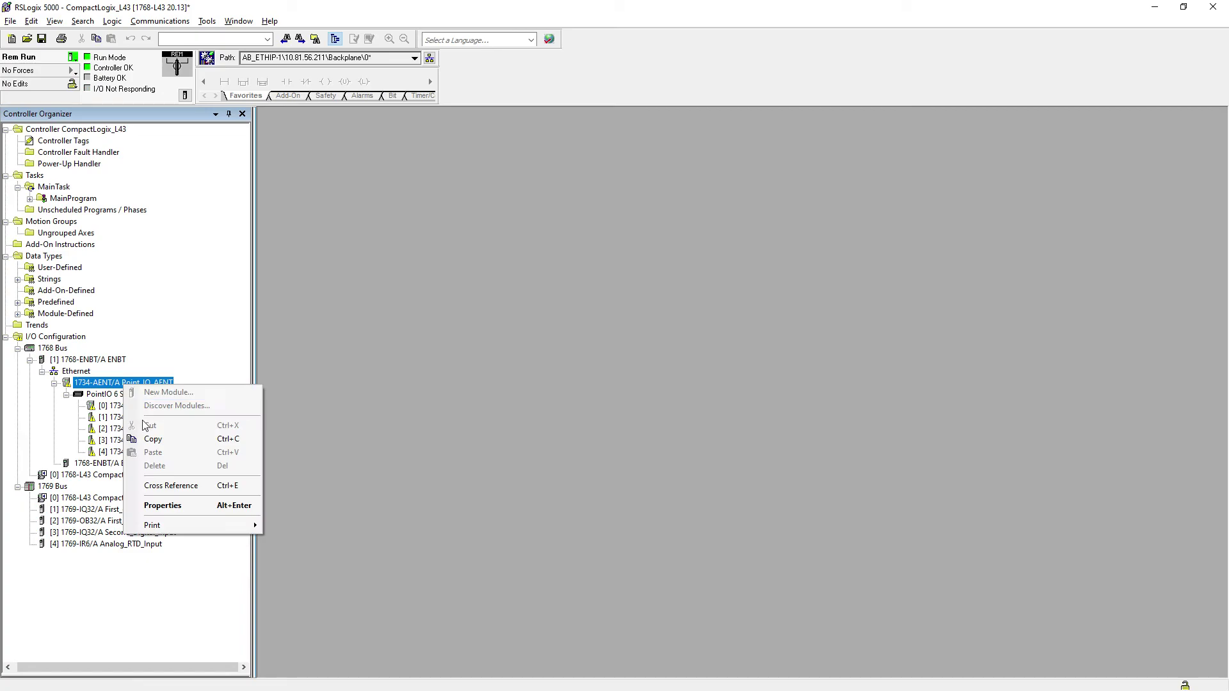
click(165, 506)
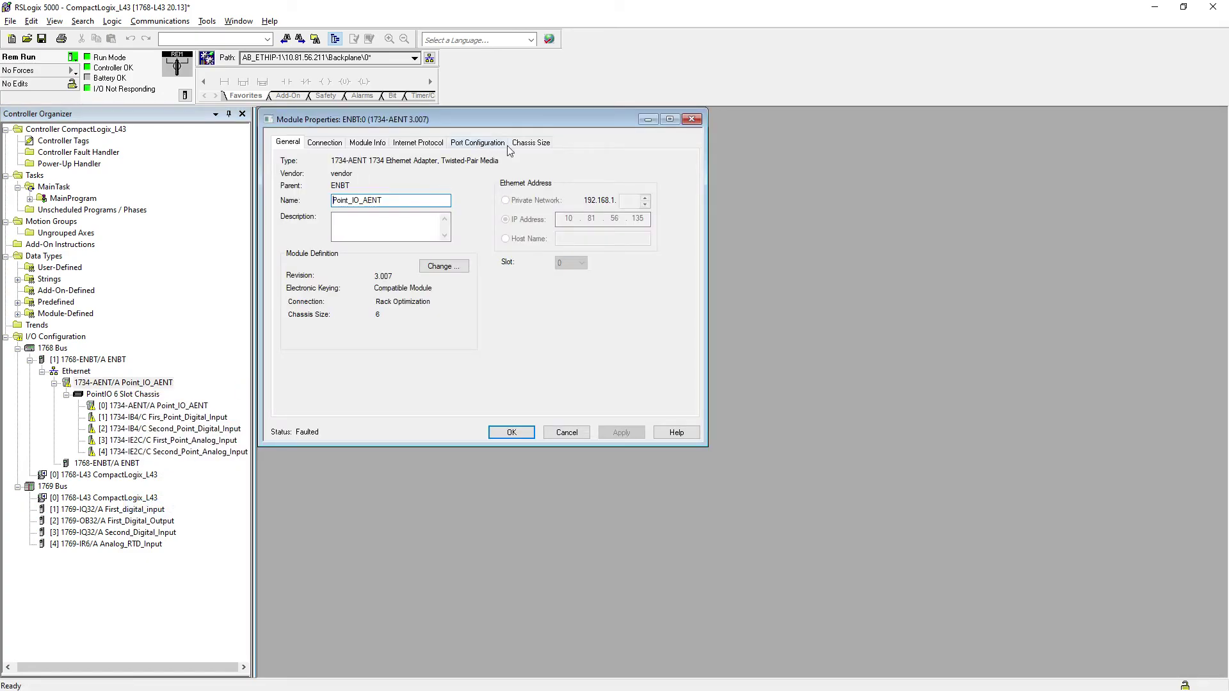
click(515, 144)
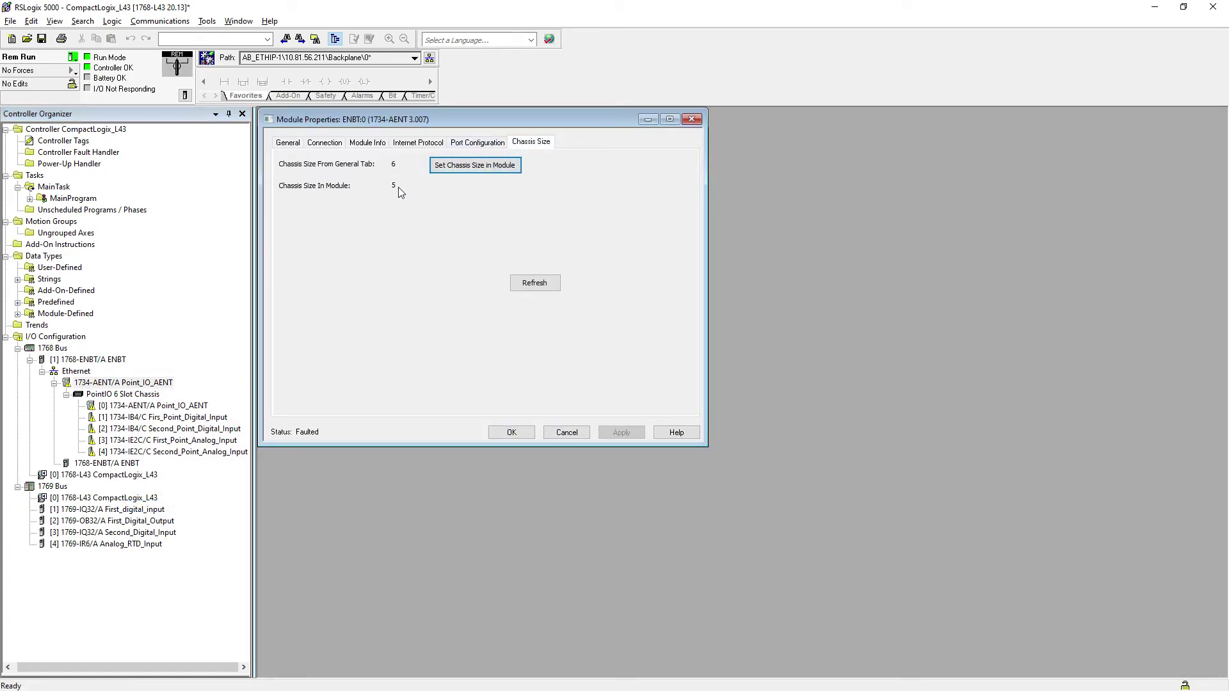
click(450, 167)
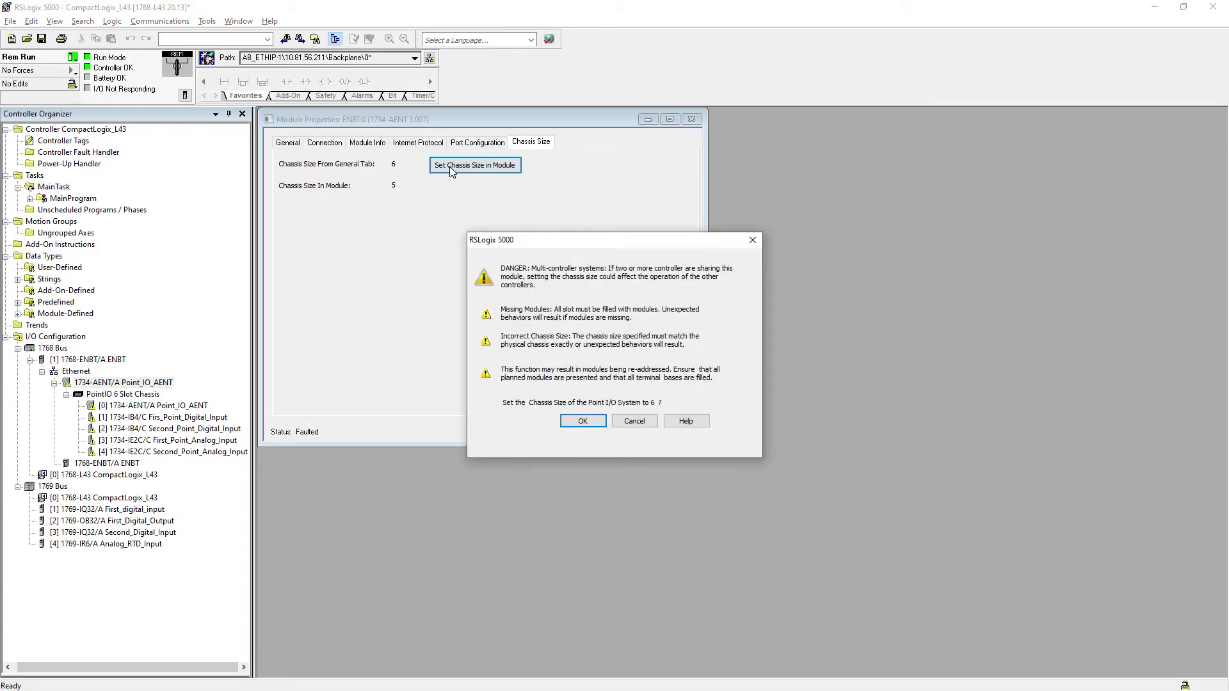
click(590, 417)
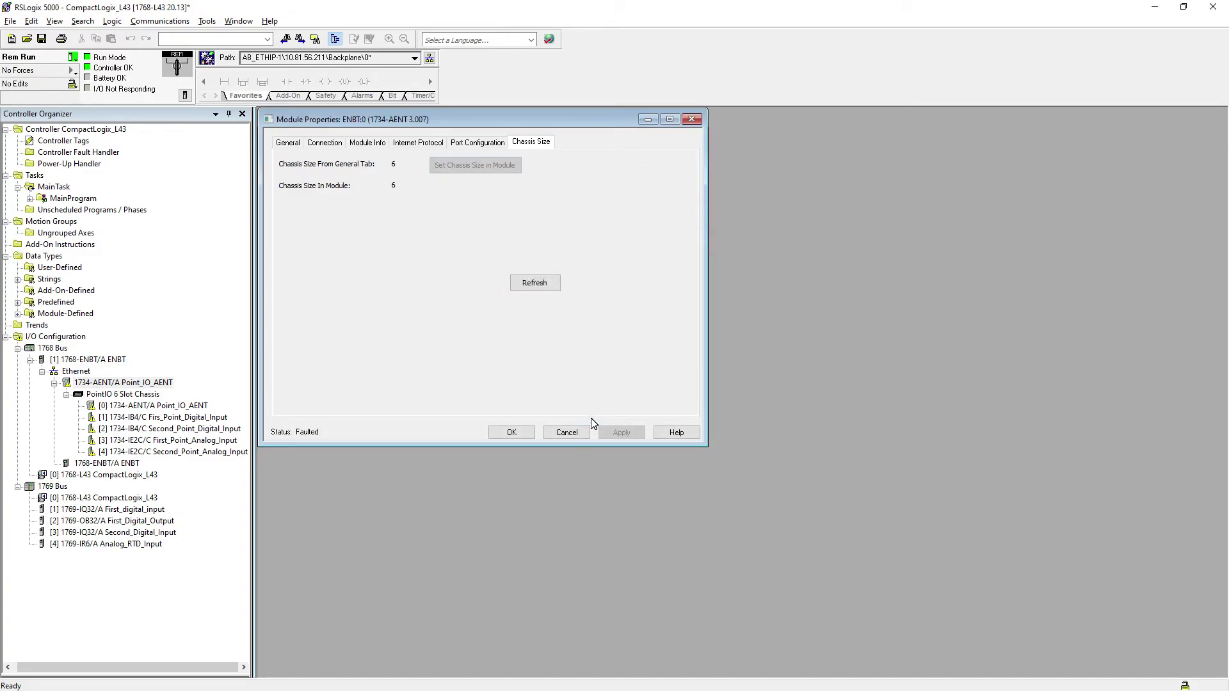
click(567, 432)
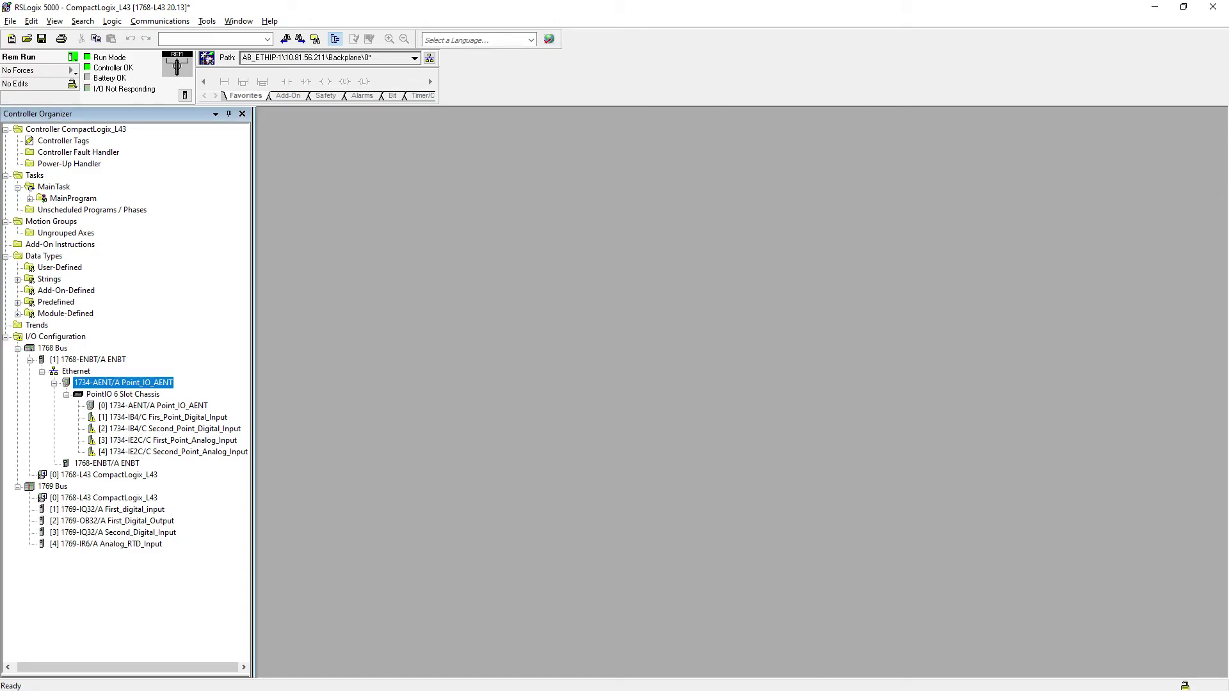
Step: Switch to RSLinx Classic and set the chassis size to 6 in the module configuration of the 1734-AENT at 10.81.56.135
key(alt+Tab)
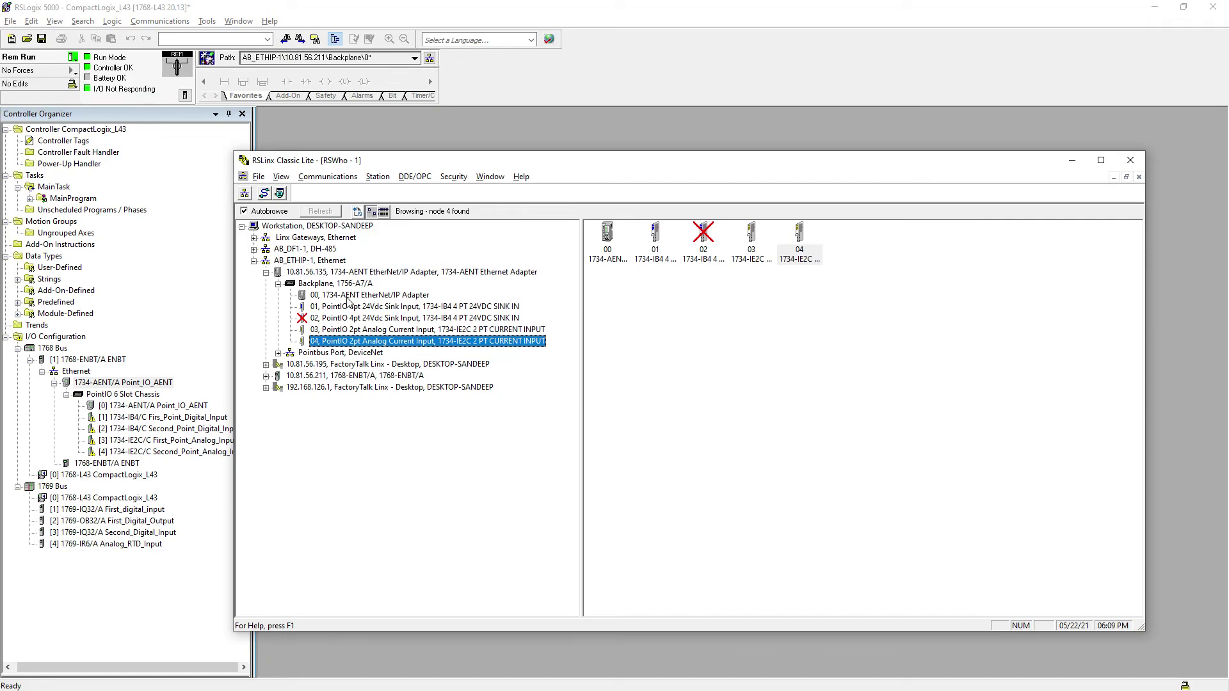
click(343, 272)
right_click(342, 272)
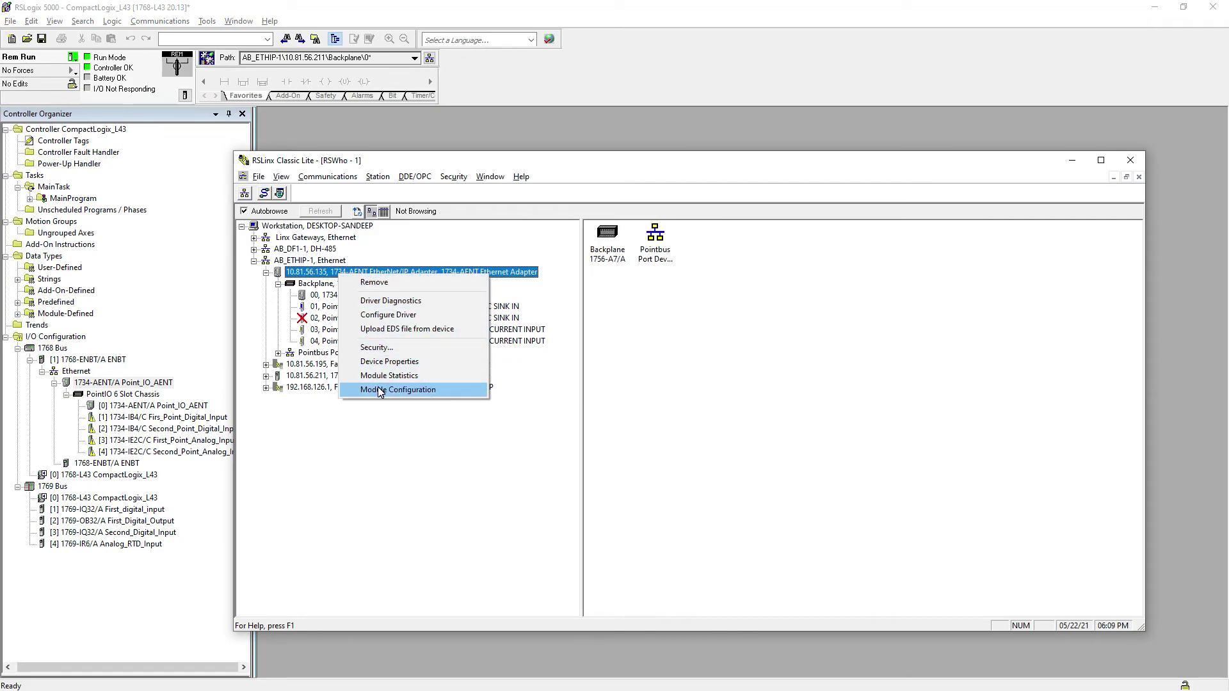
click(378, 387)
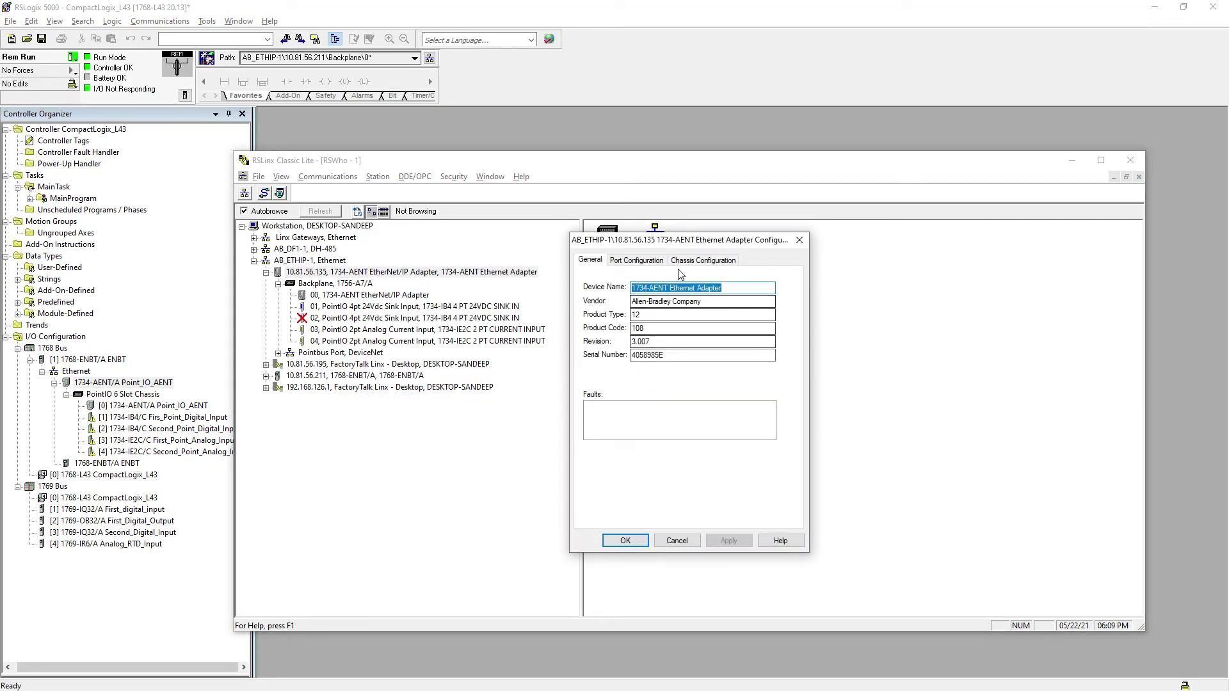
click(687, 261)
double_click(690, 315)
text(6)
key(Return)
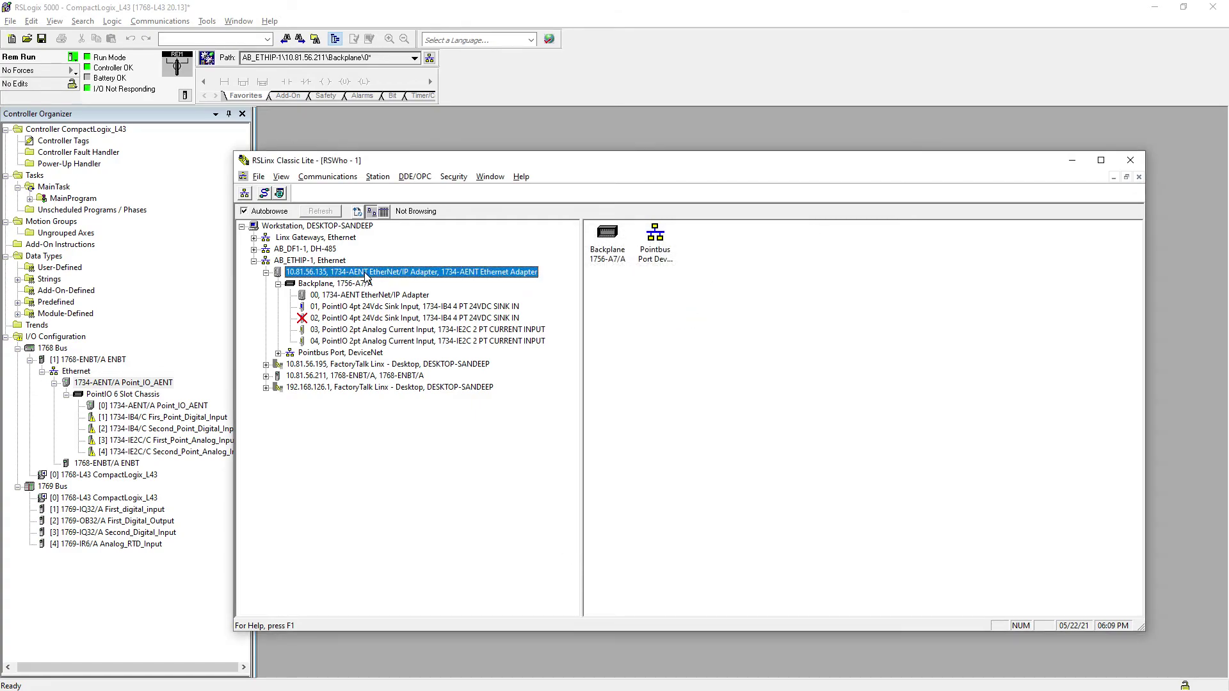
Step: Check the chassis size stored in the 1734-AENT at 10.81.56.135 through its RSLinx Classic module configuration, and return to RSLogix 5000
right_click(364, 275)
click(396, 388)
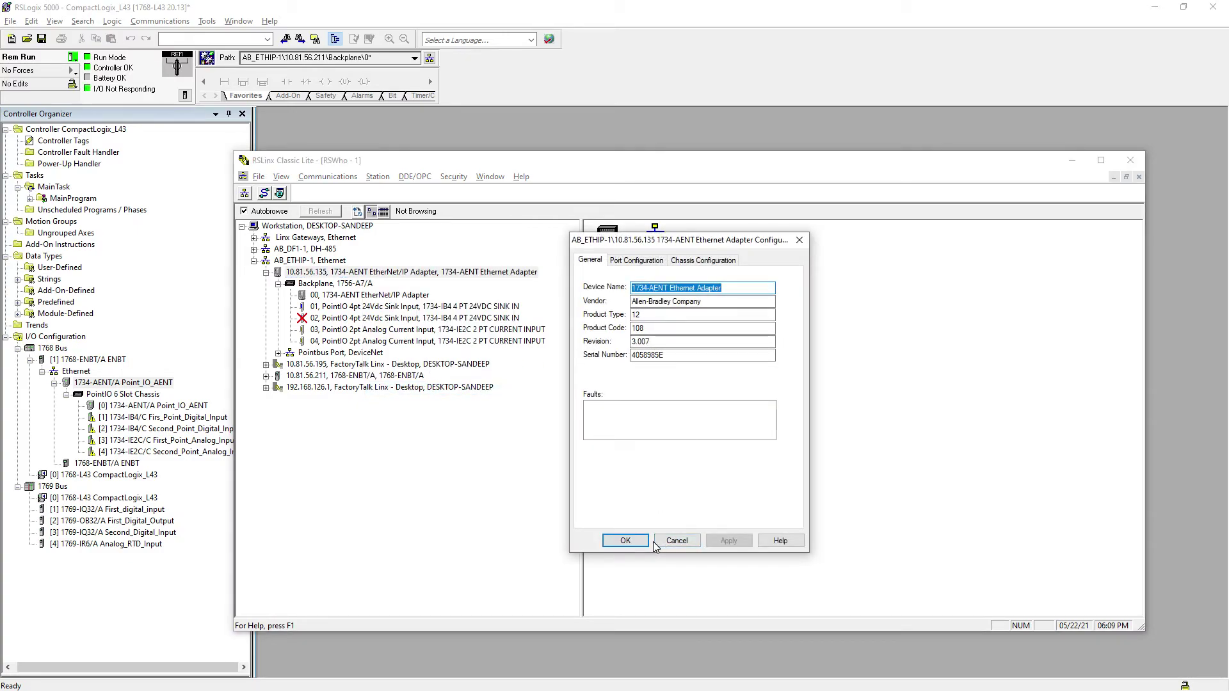
click(669, 259)
click(643, 261)
click(704, 261)
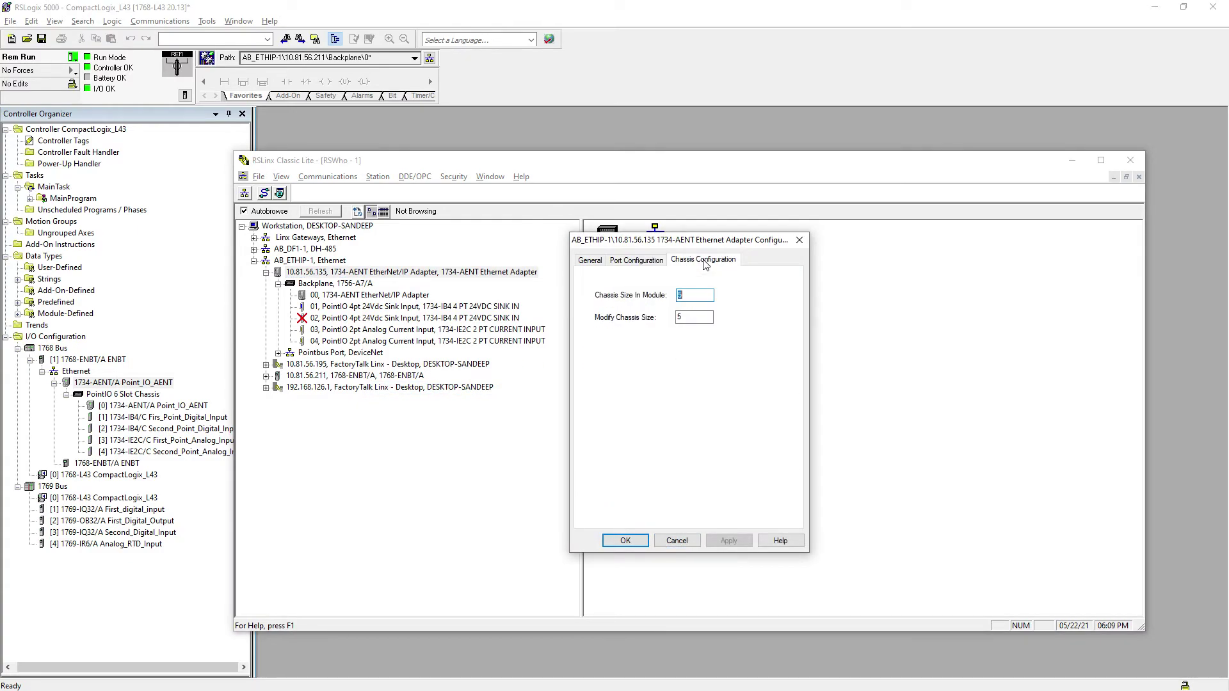
click(634, 544)
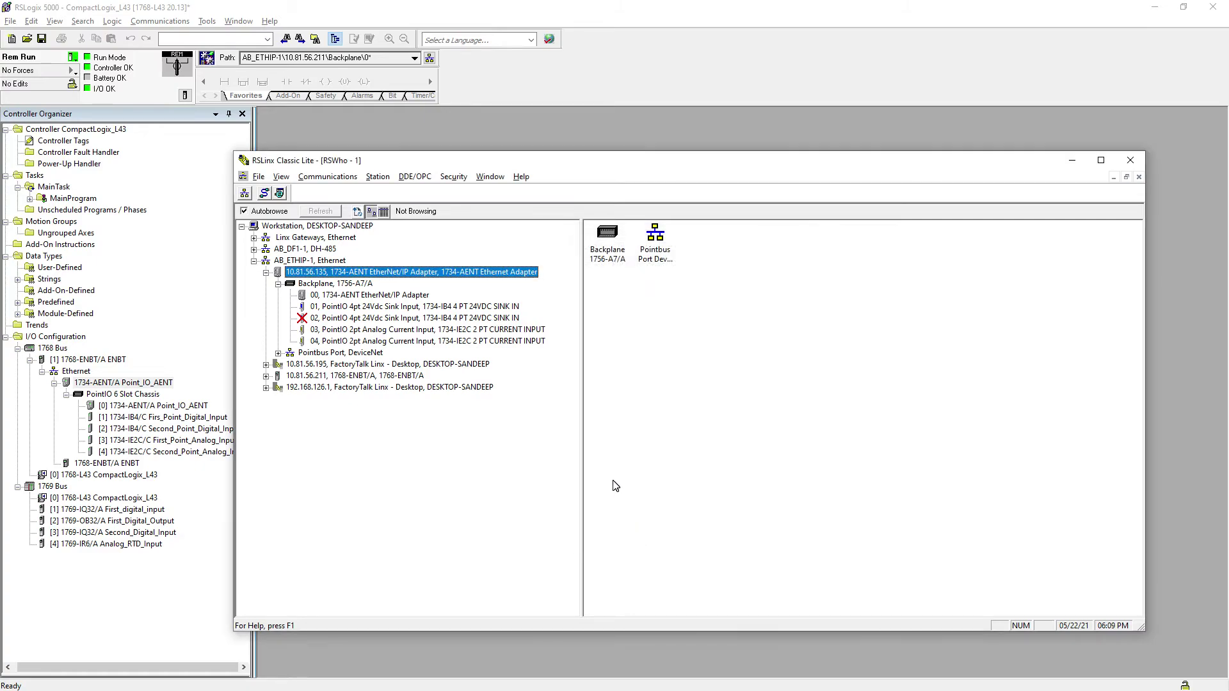
click(1072, 160)
Step: Compare the configured chassis size with the size in the module in the Point_IO_AENT adapter's properties, leaving them unchanged
click(75, 69)
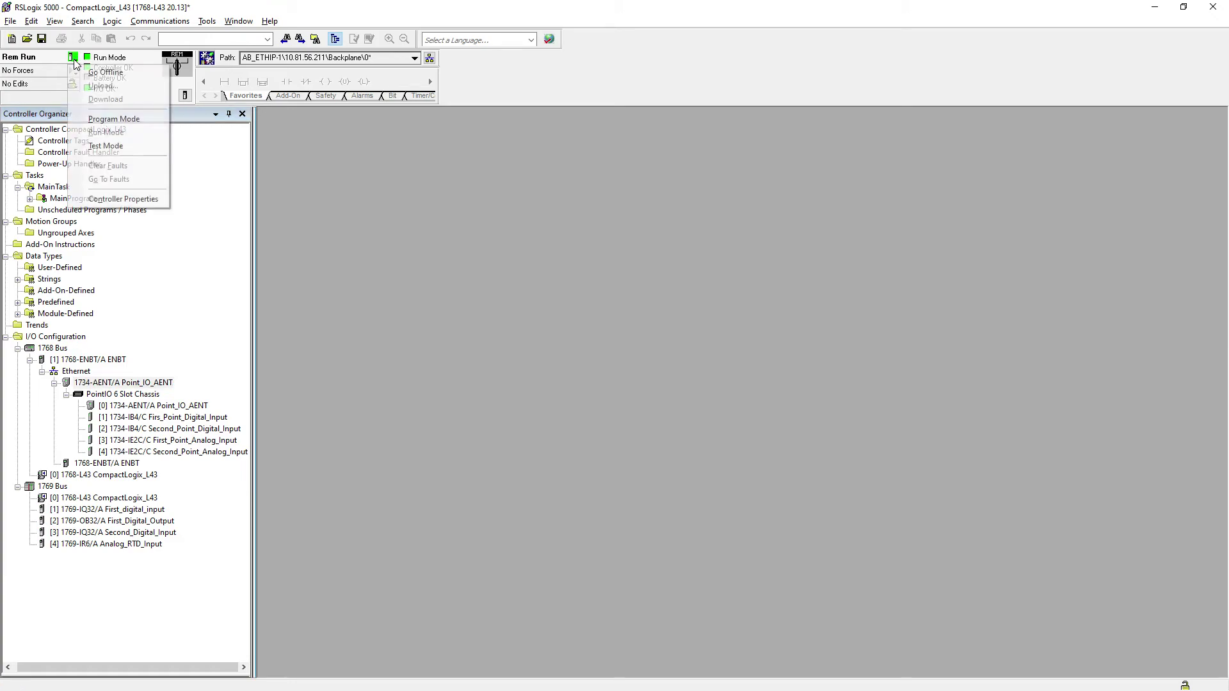
click(304, 312)
right_click(112, 382)
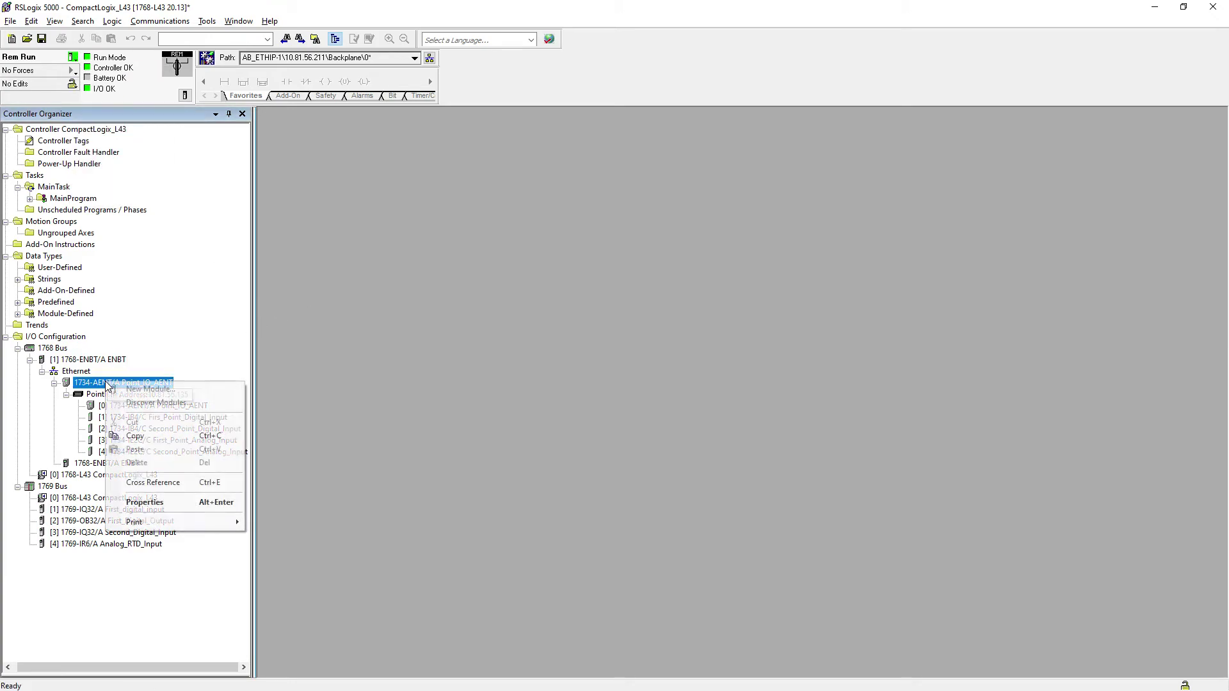
click(154, 499)
click(531, 142)
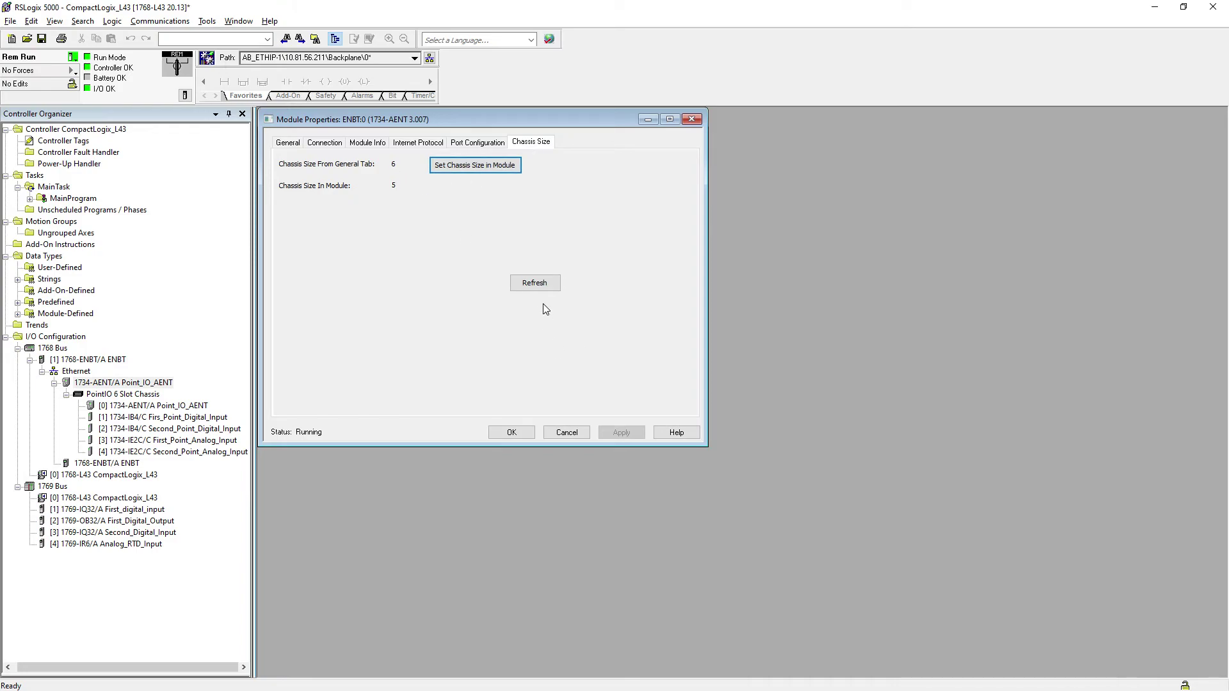
click(566, 432)
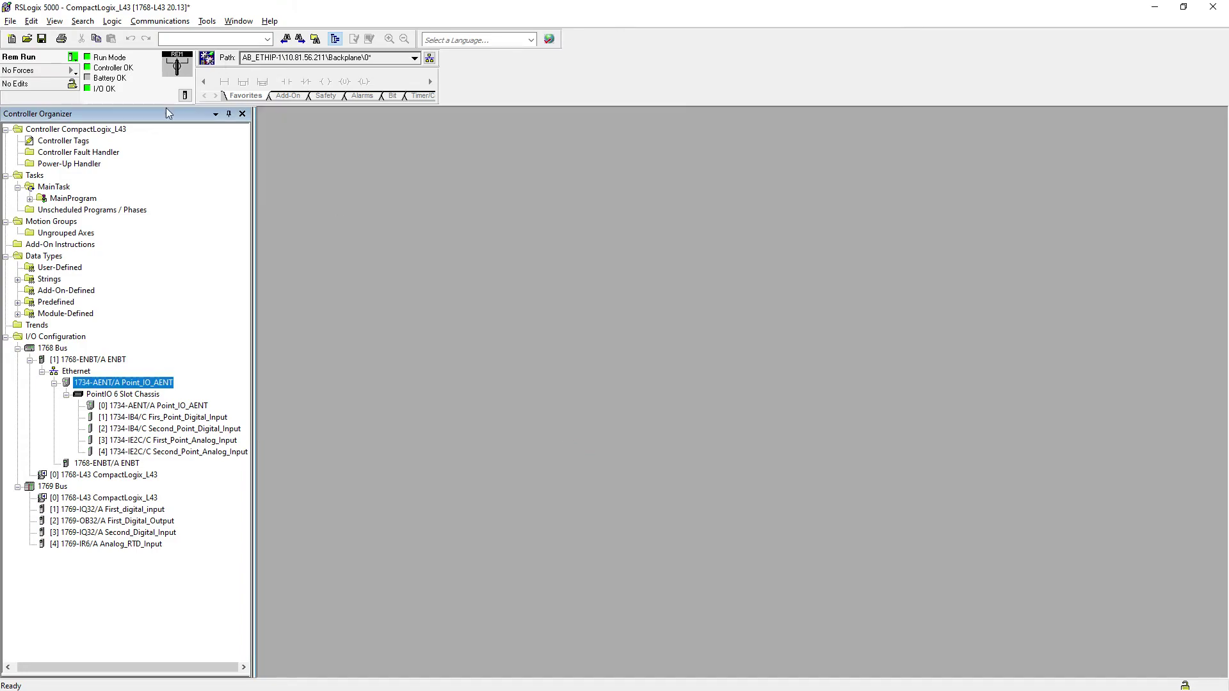
Step: Go offline and set the Point_IO_AENT adapter's chassis size to 5 in its module definition, accepting the change
click(72, 57)
click(102, 71)
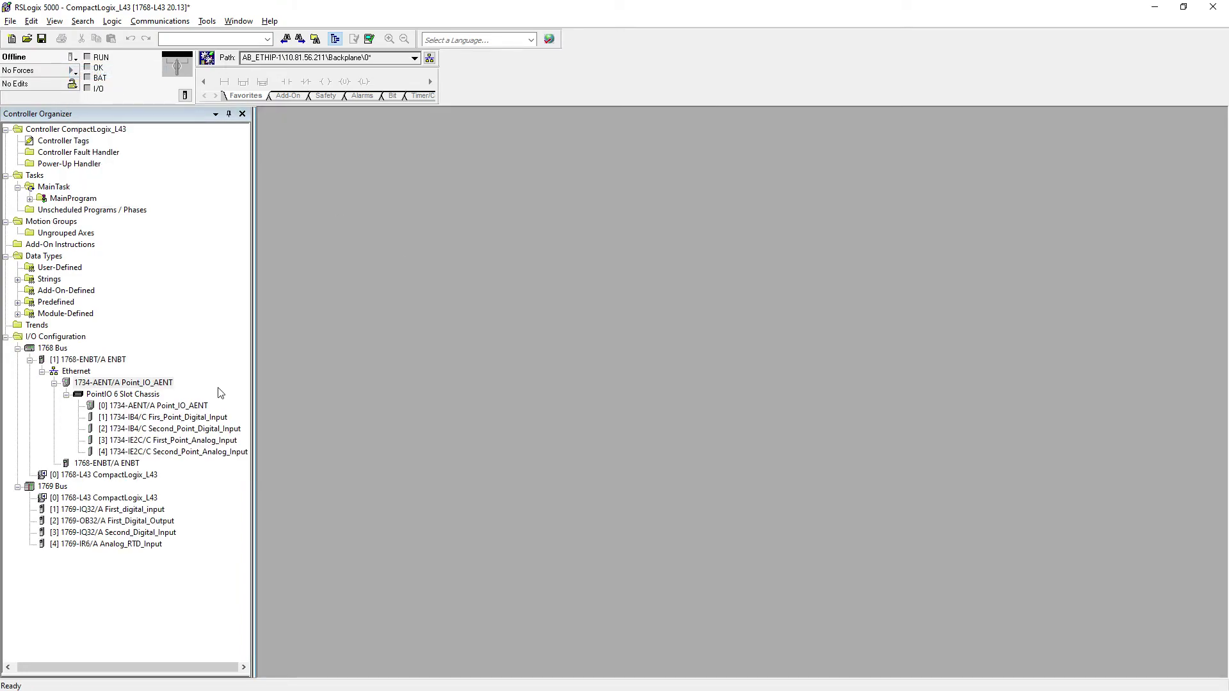
right_click(114, 382)
click(157, 502)
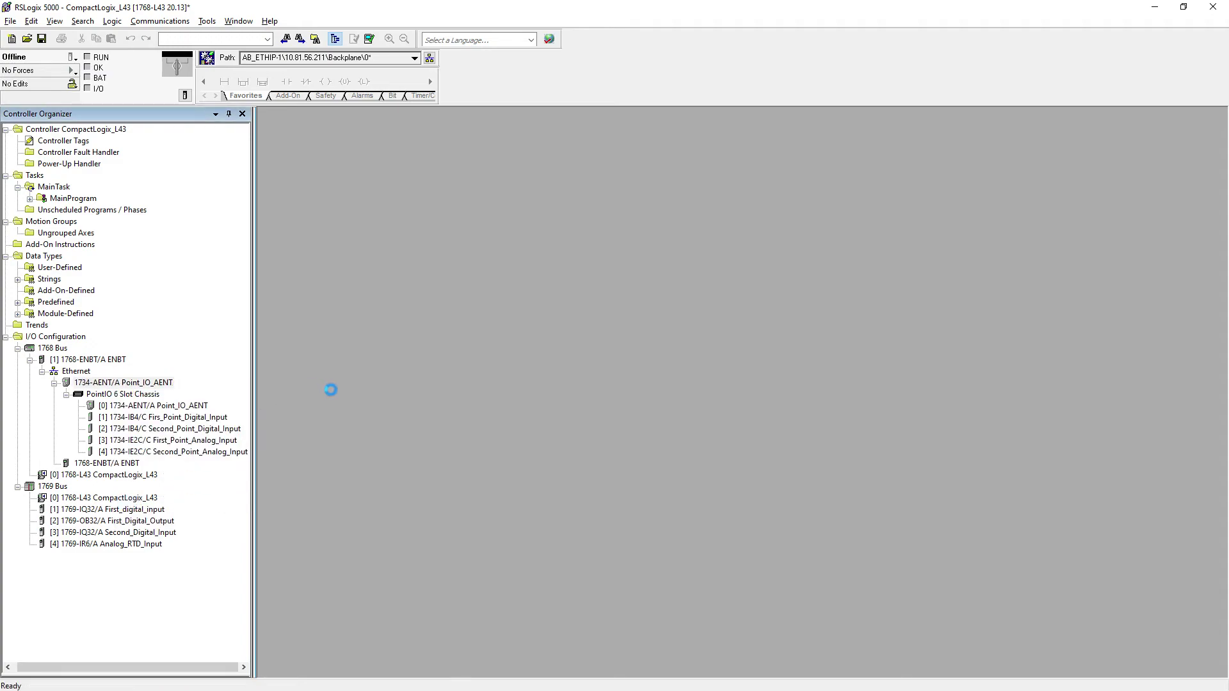
click(427, 271)
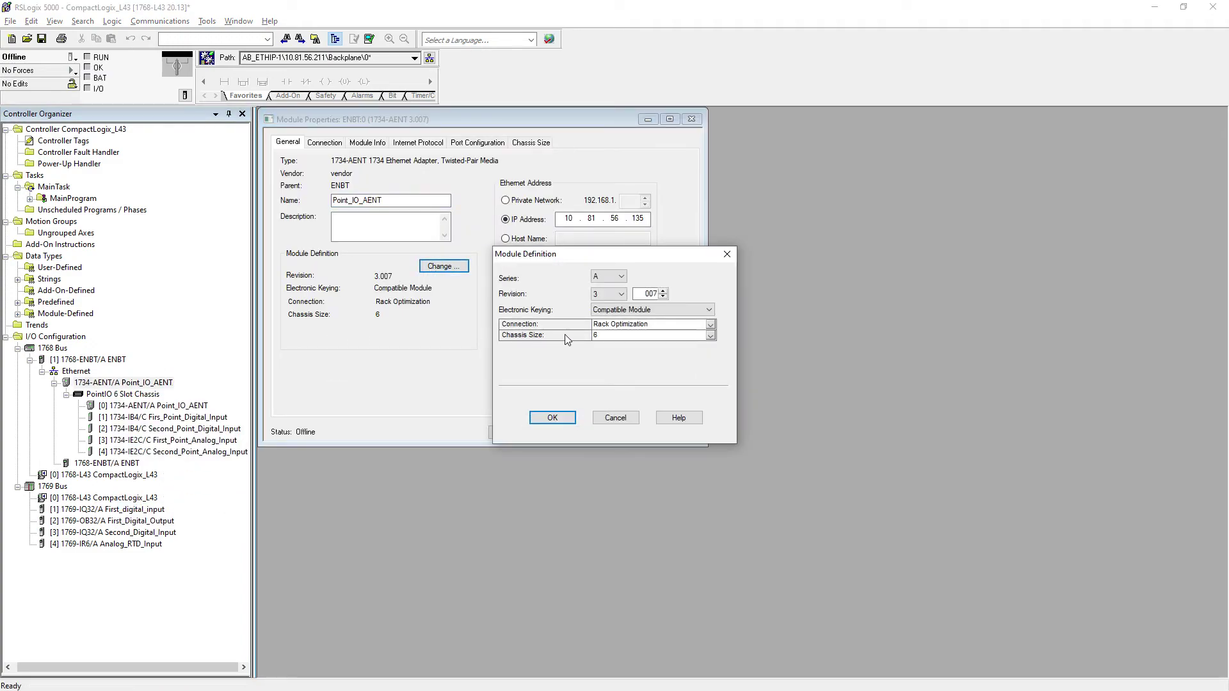
click(711, 335)
click(709, 349)
click(617, 349)
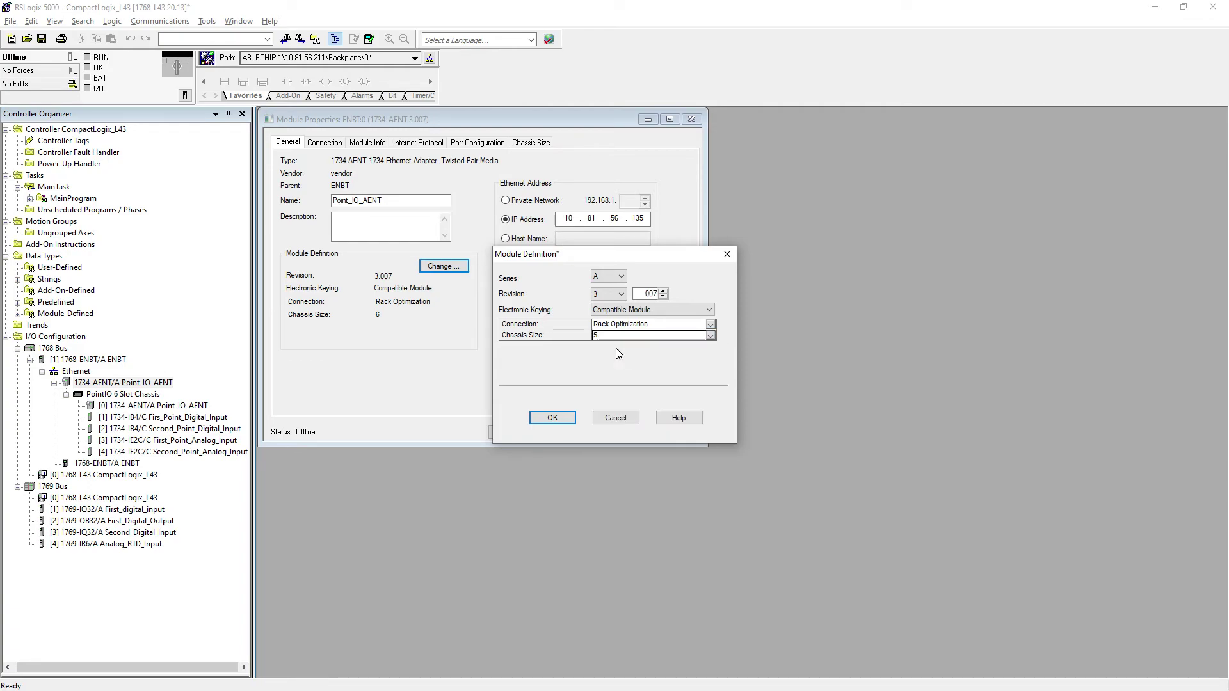
click(557, 417)
click(585, 382)
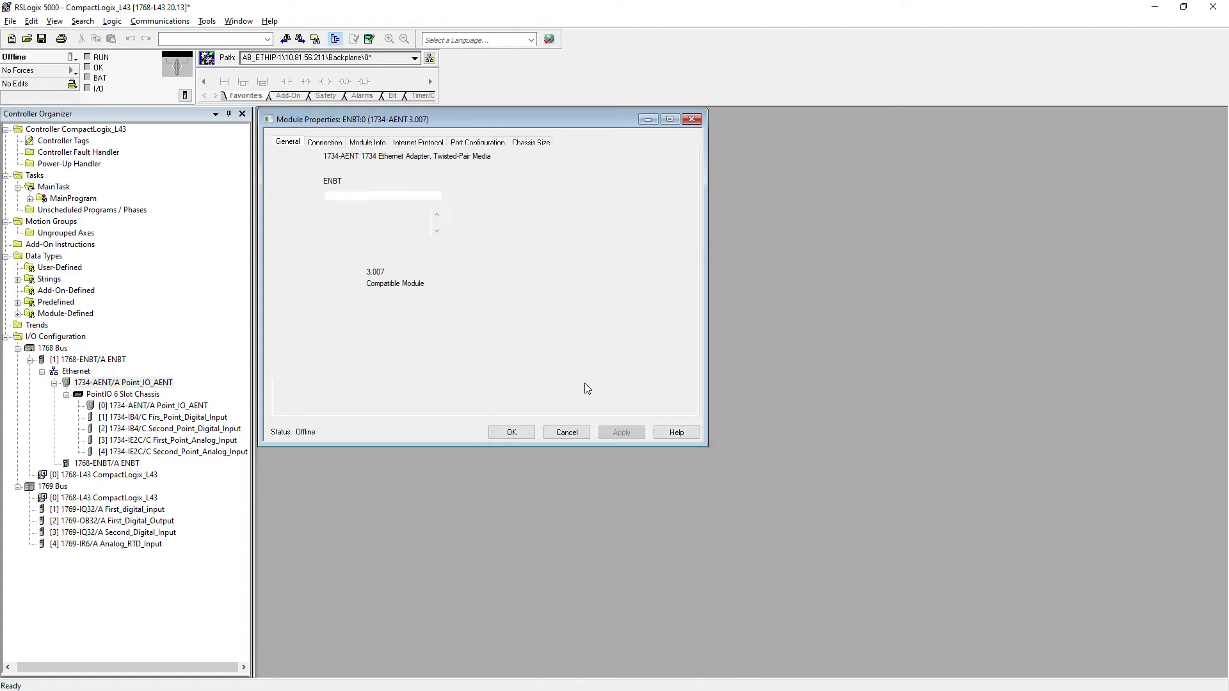
click(617, 432)
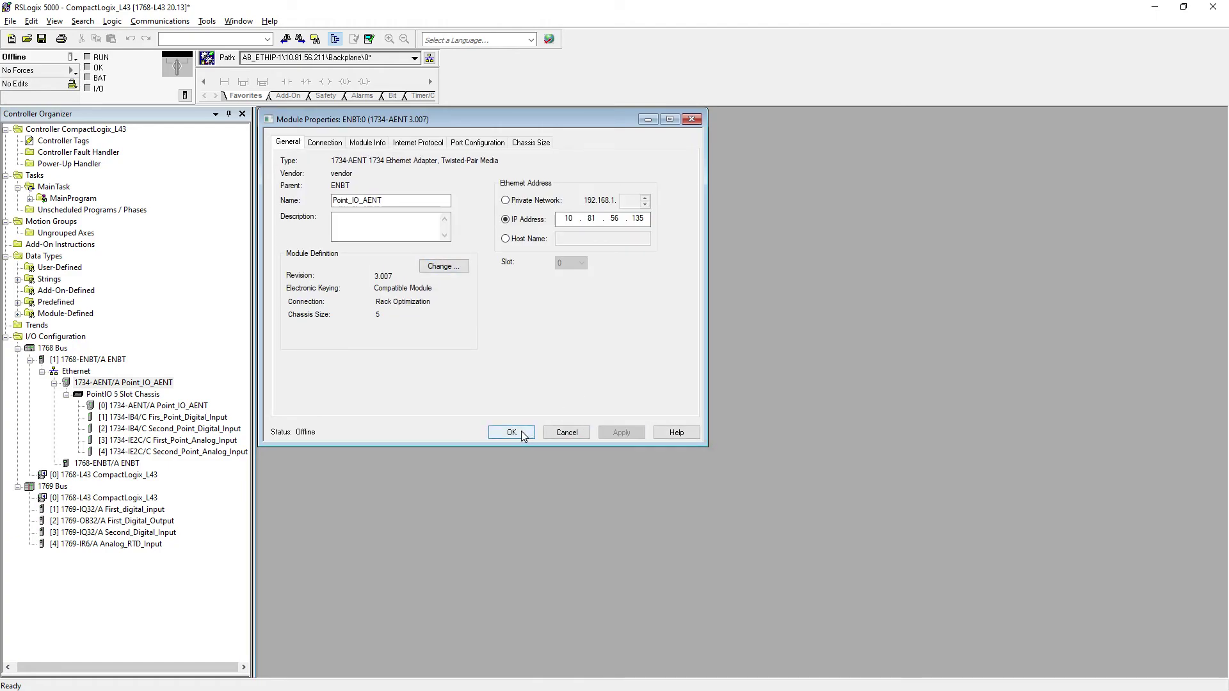
click(512, 432)
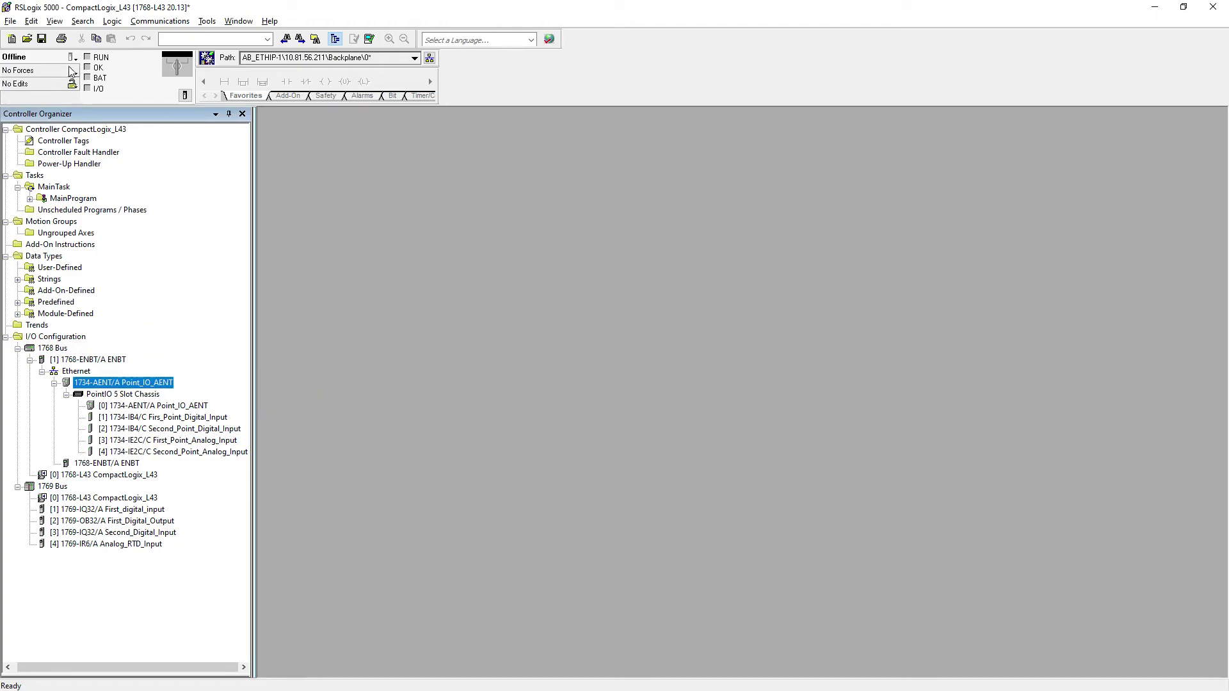
Step: Download the project to the 1768-L43 controller through Who Active and change the controller back to Remote Run mode
click(160, 21)
click(160, 66)
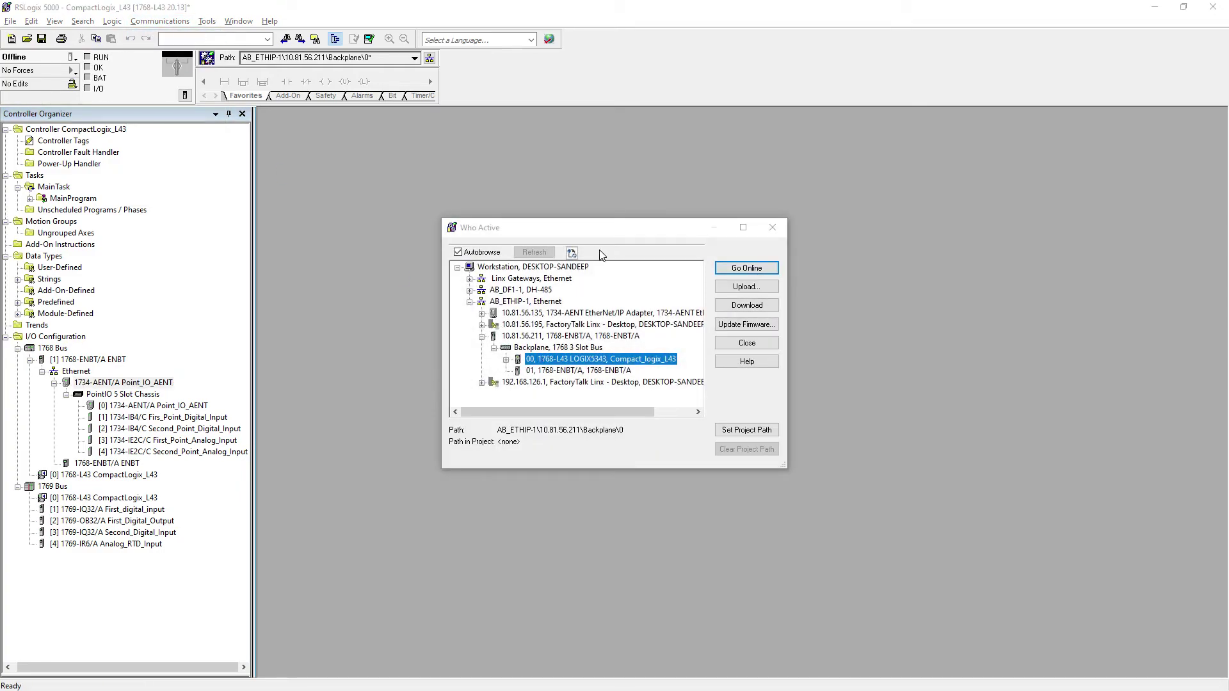
click(747, 305)
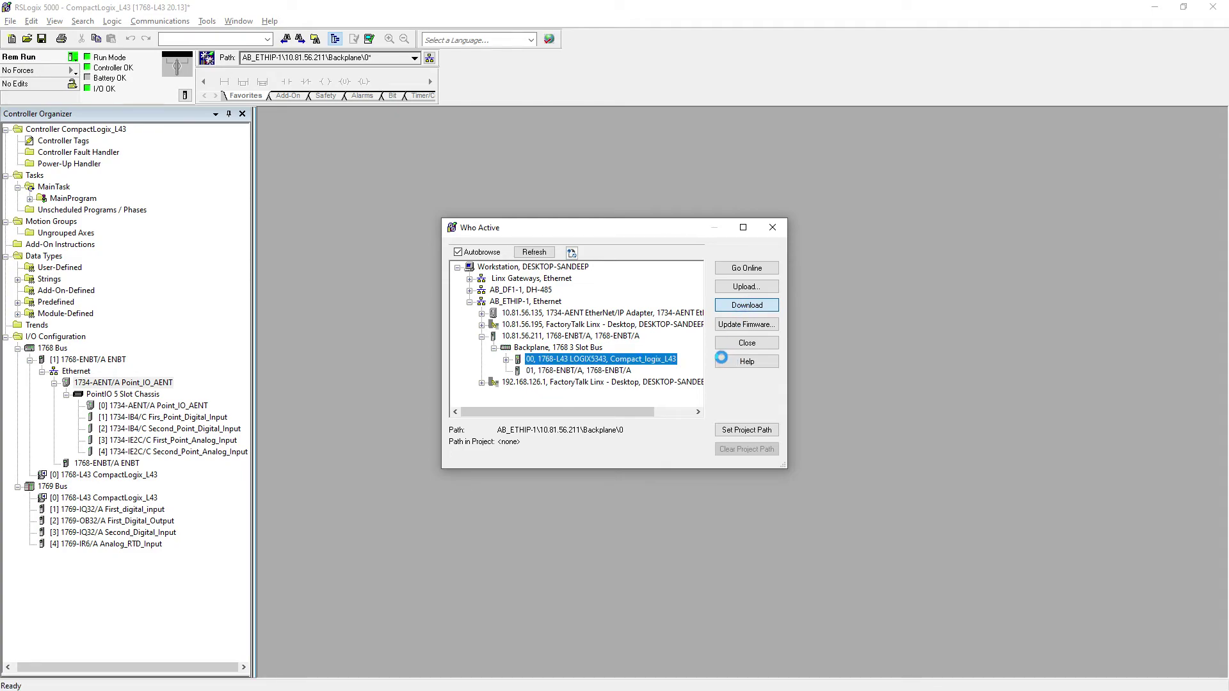
click(566, 452)
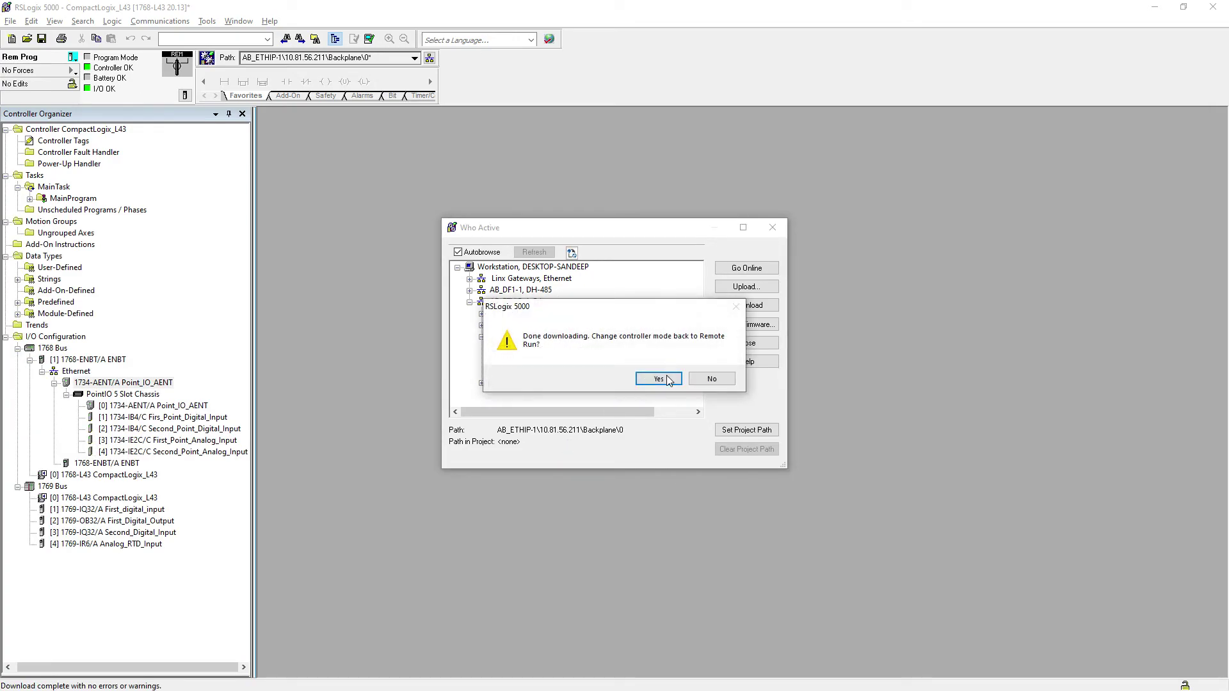
click(666, 378)
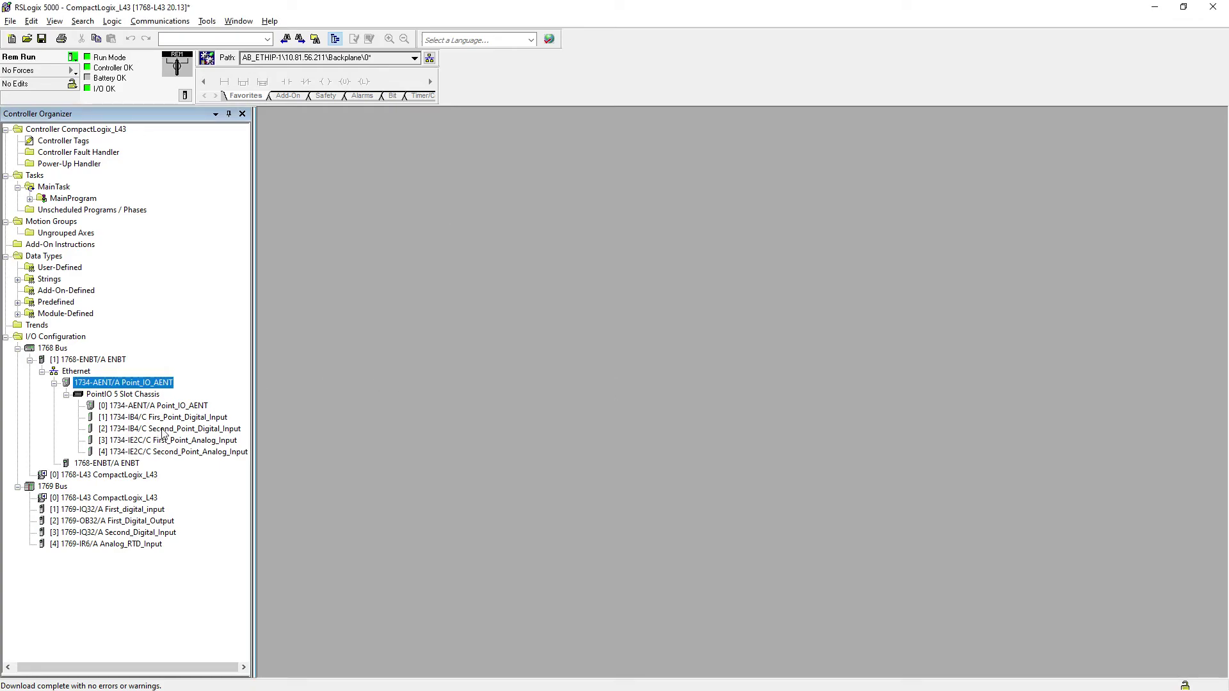
Step: Check the chassis size in the online module properties of the Point_IO_AENT adapter and close them without changes
right_click(106, 383)
click(145, 503)
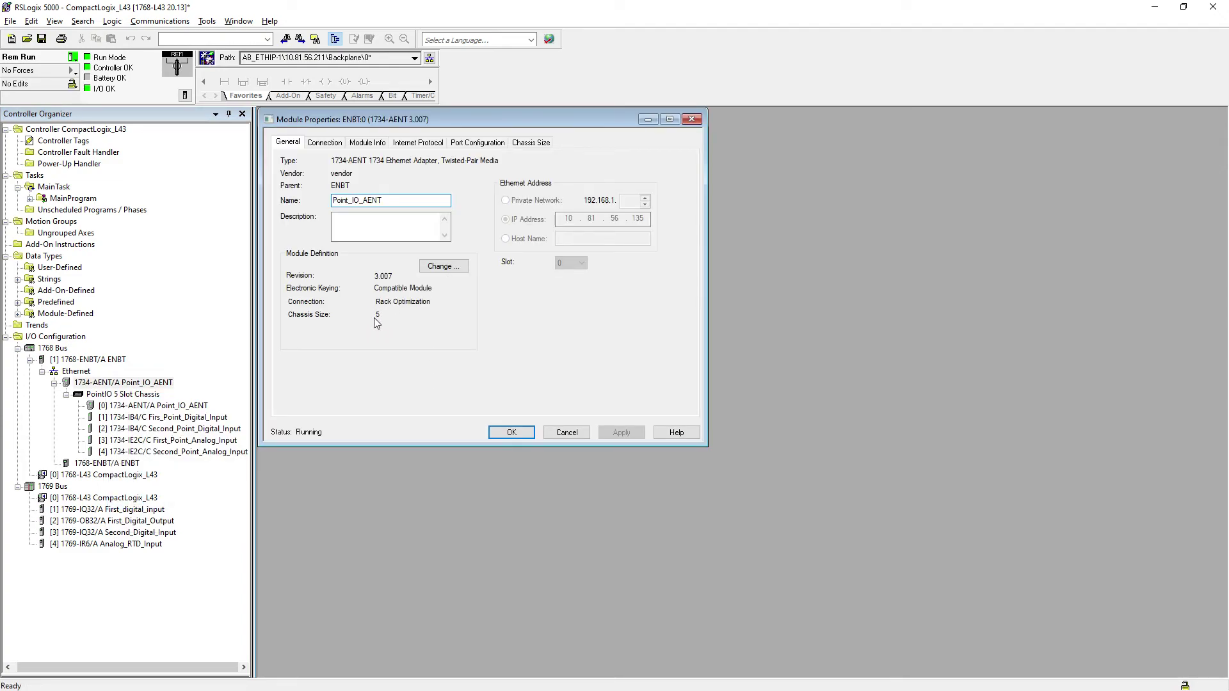
click(576, 433)
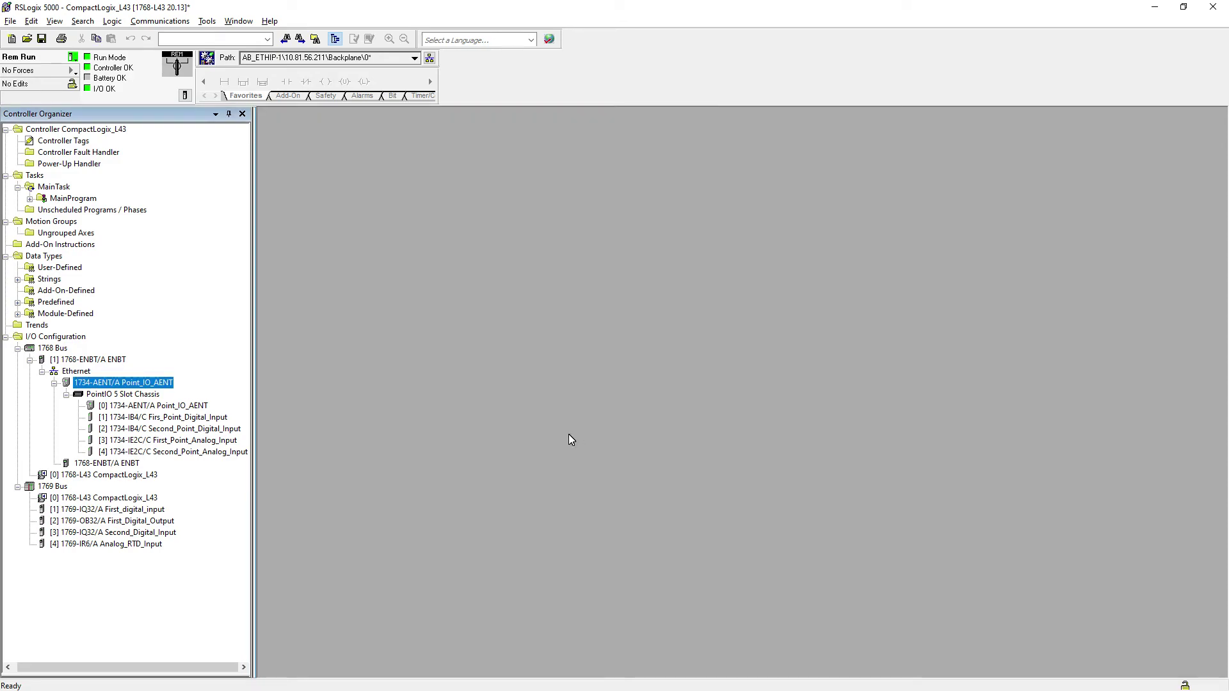
Step: Switch to RSLinx Classic, check the 1734-AENT adapter's chassis configuration, and return to RSLogix 5000
key(alt+Tab)
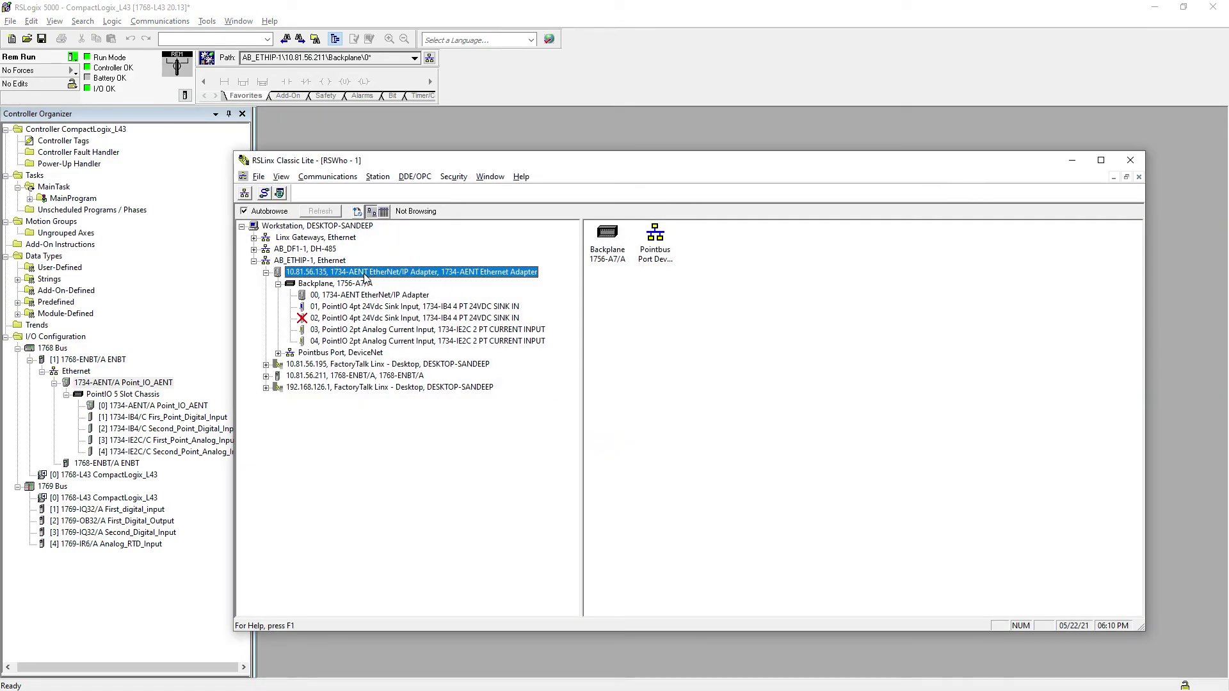
right_click(365, 277)
click(410, 389)
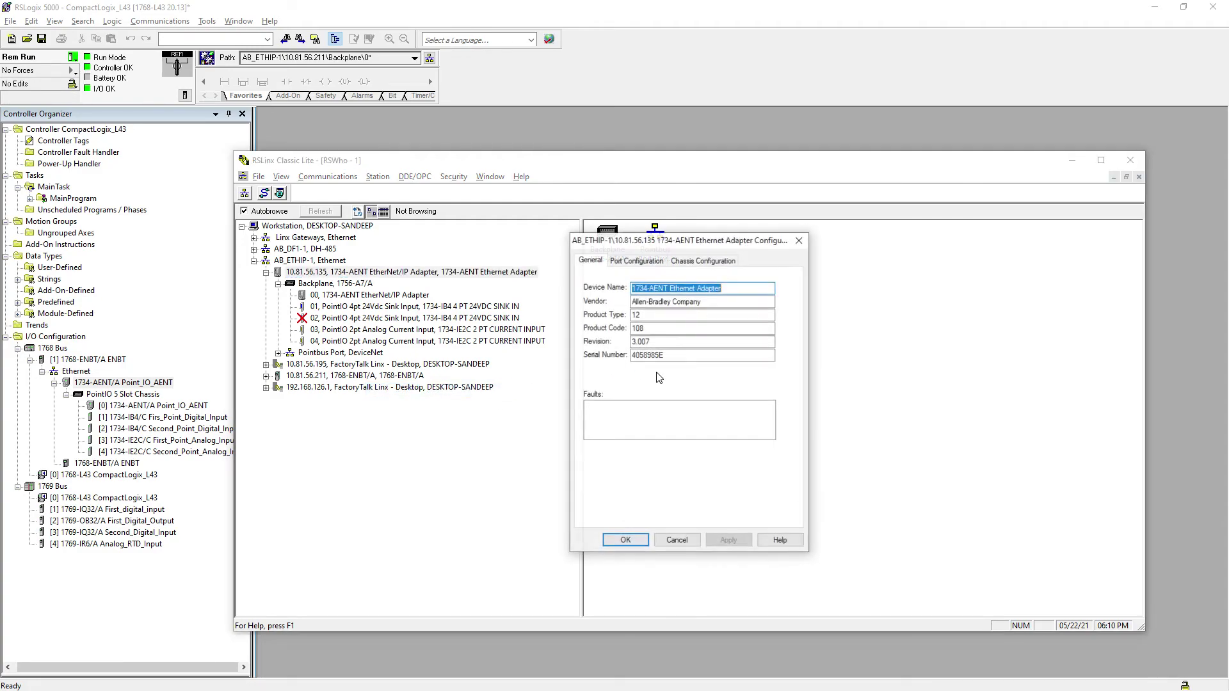
click(704, 261)
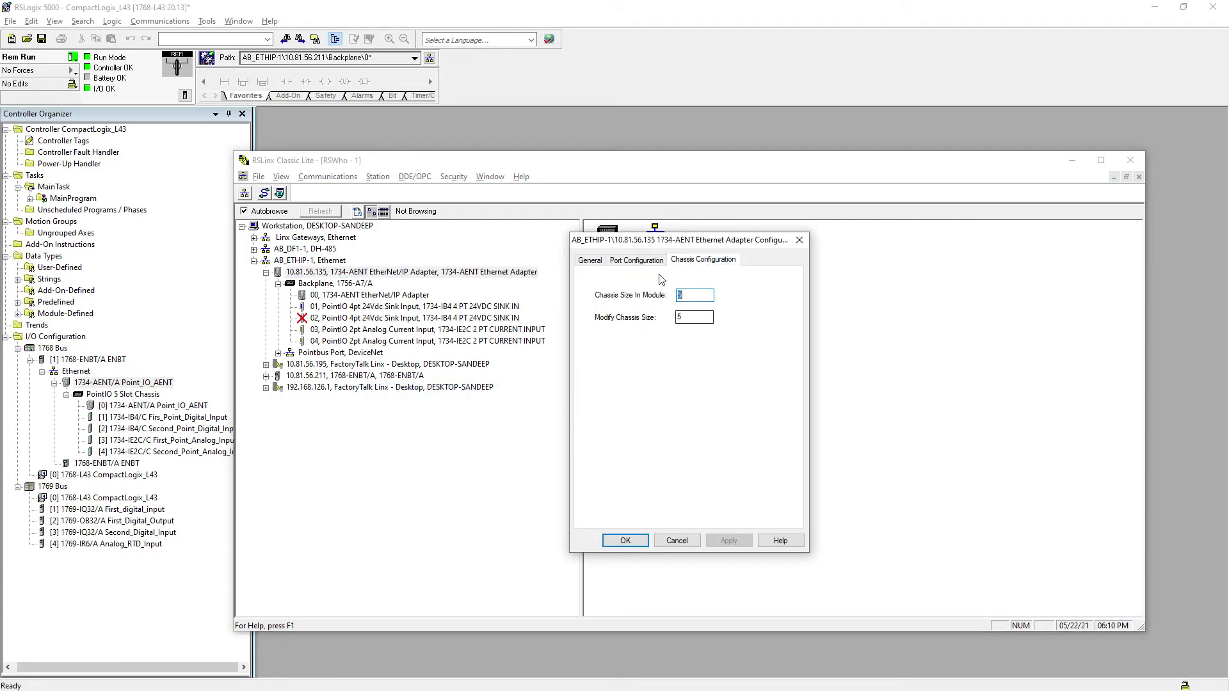
click(686, 535)
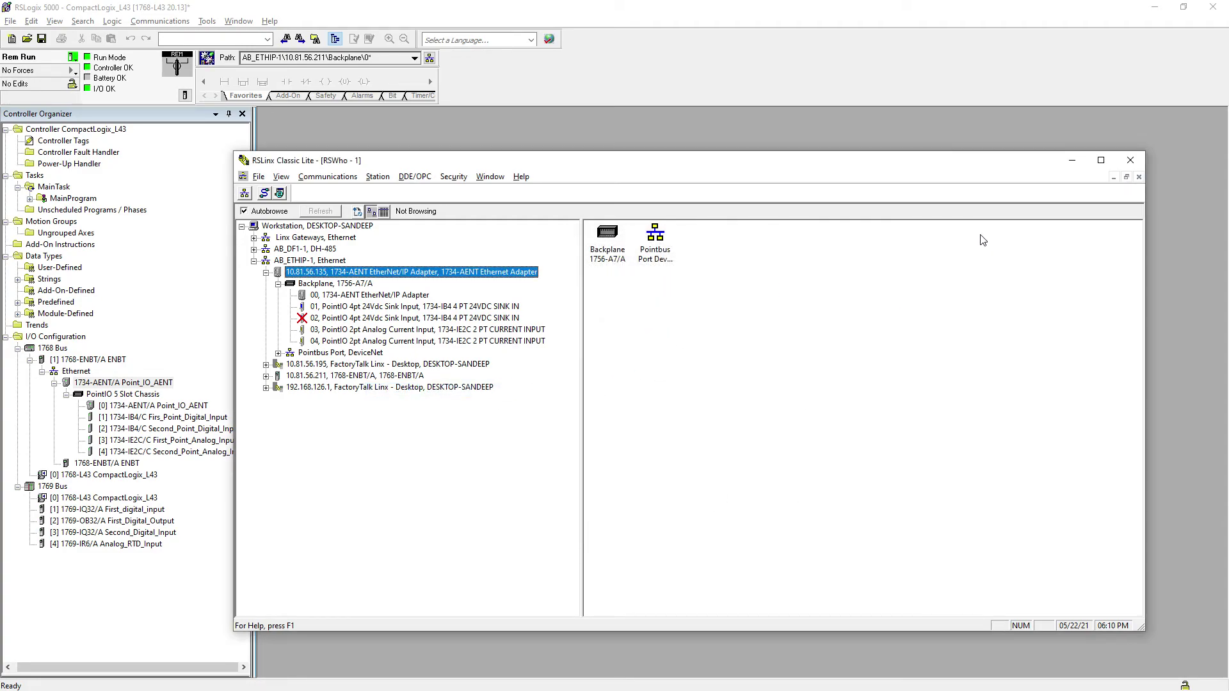
click(1069, 161)
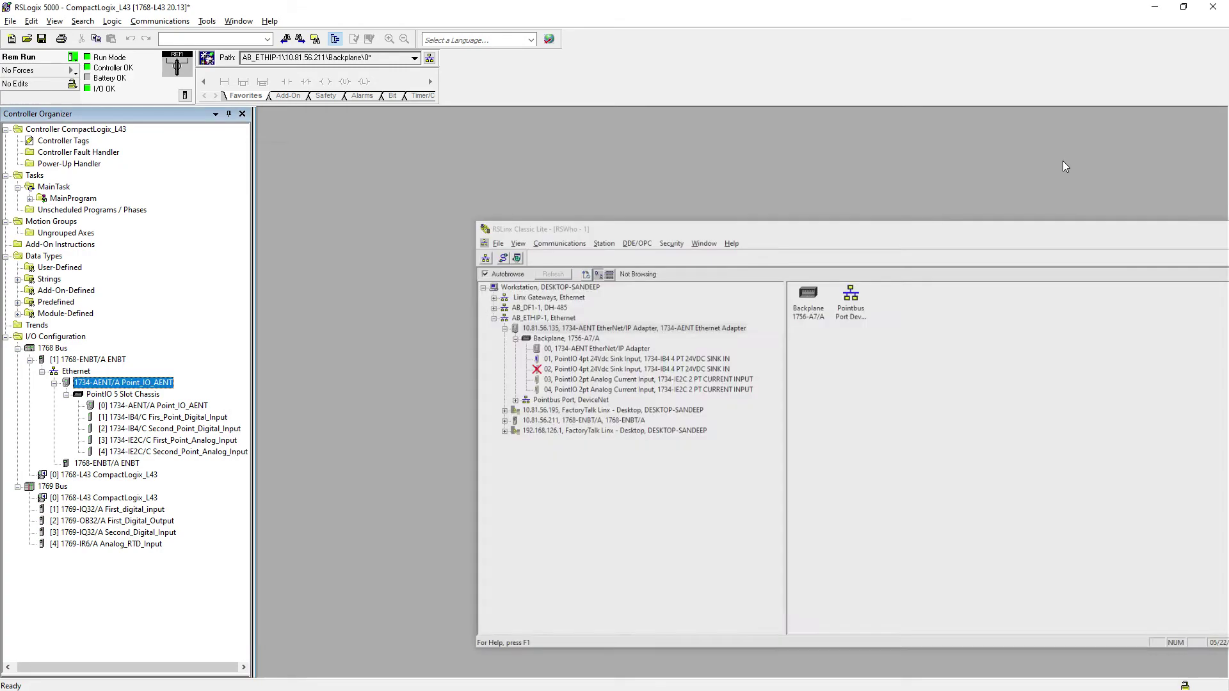
Step: Open the controller tags and expand Local:1:I down to the individual bits of Local:1:I.Data
double_click(52, 142)
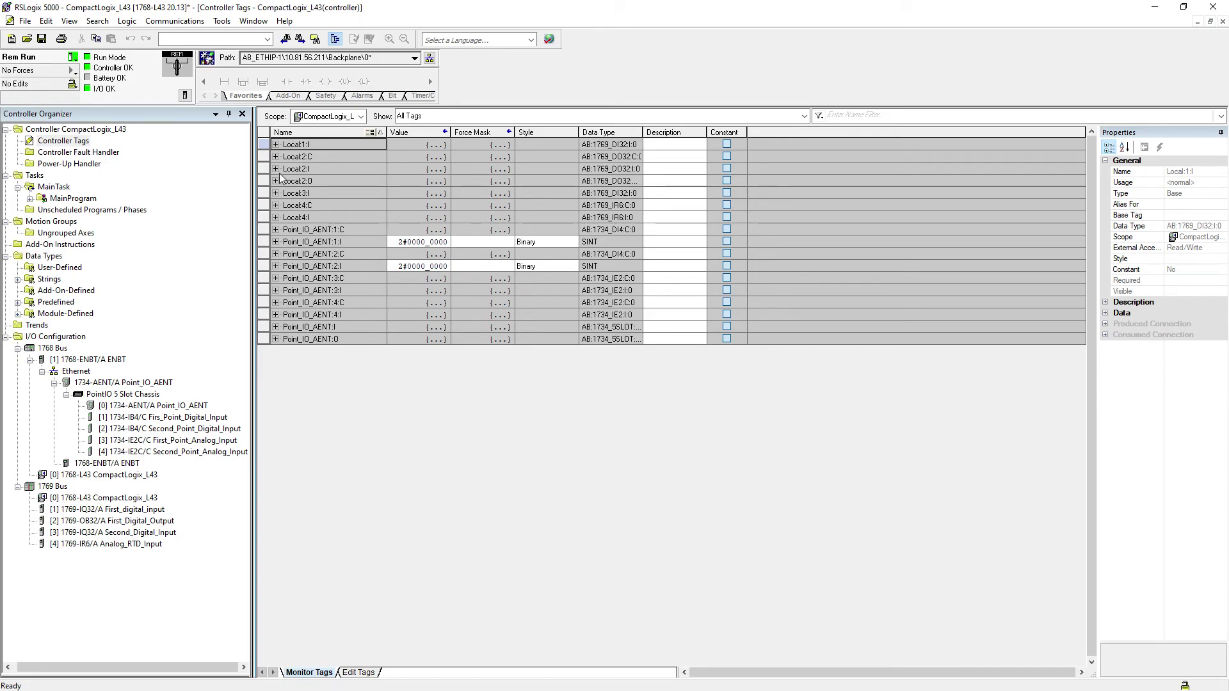
click(275, 145)
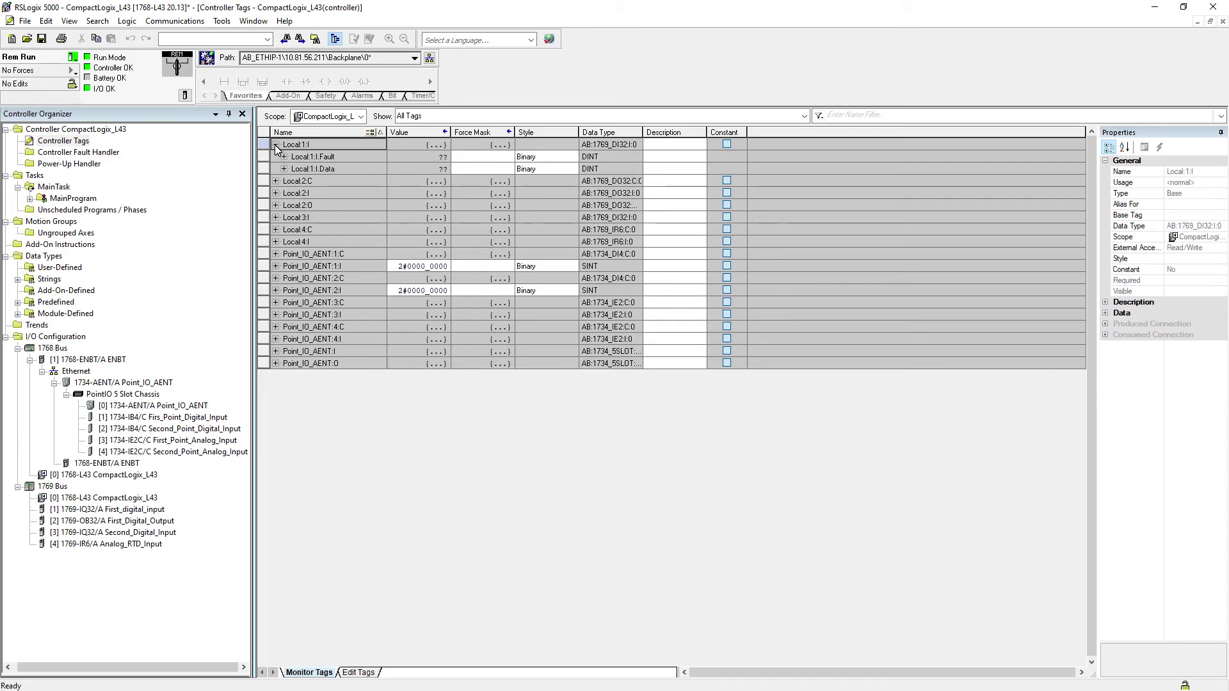
double_click(295, 169)
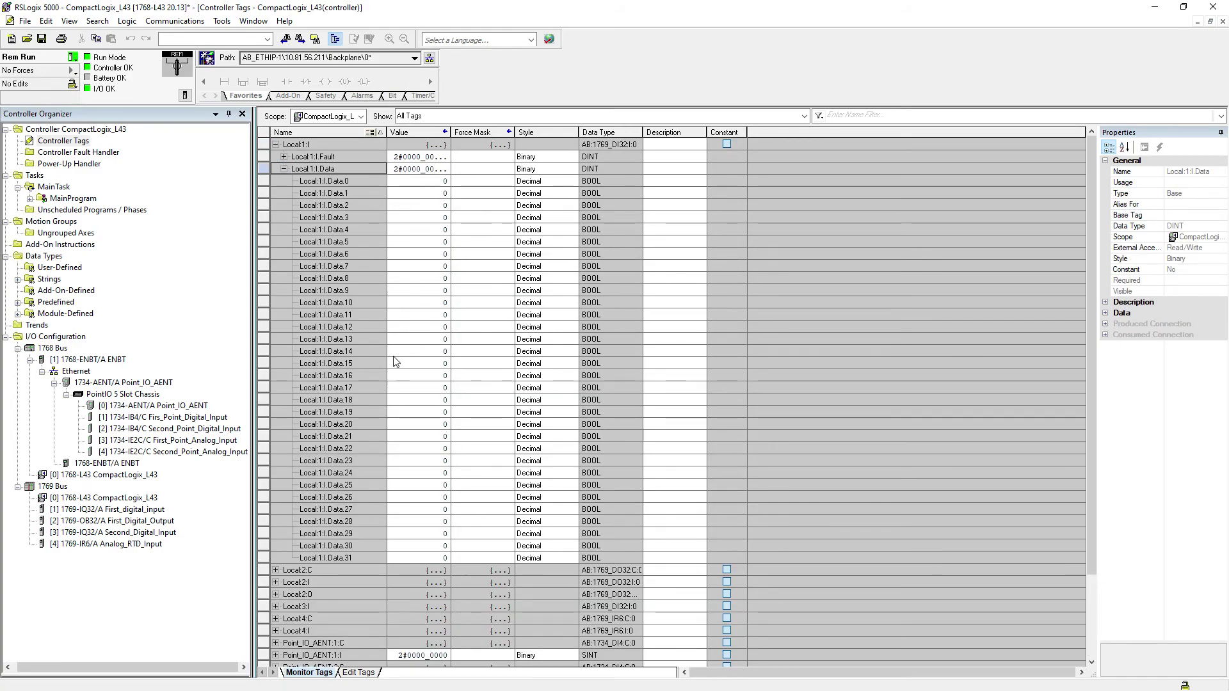
Step: Expand the Local:2:O.Data output tag and set the value of Local:2:O.Data.0 to 1
scroll(376, 345, down, 3)
click(275, 498)
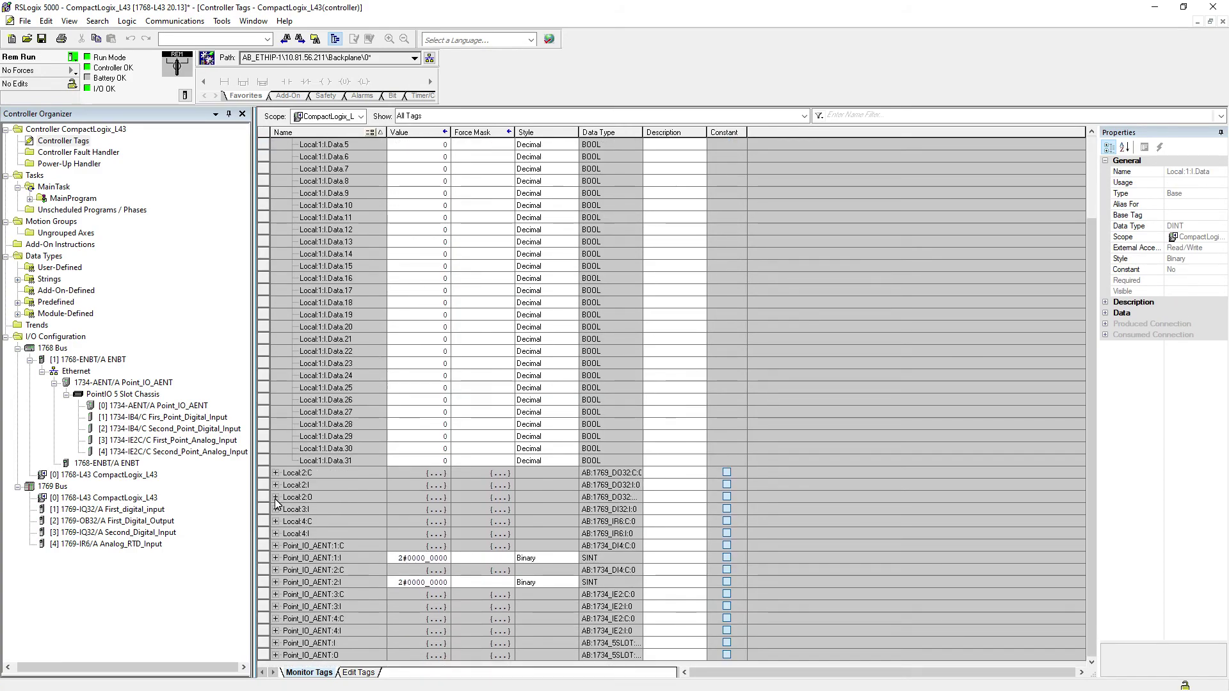
scroll(284, 509, down, 7)
click(284, 510)
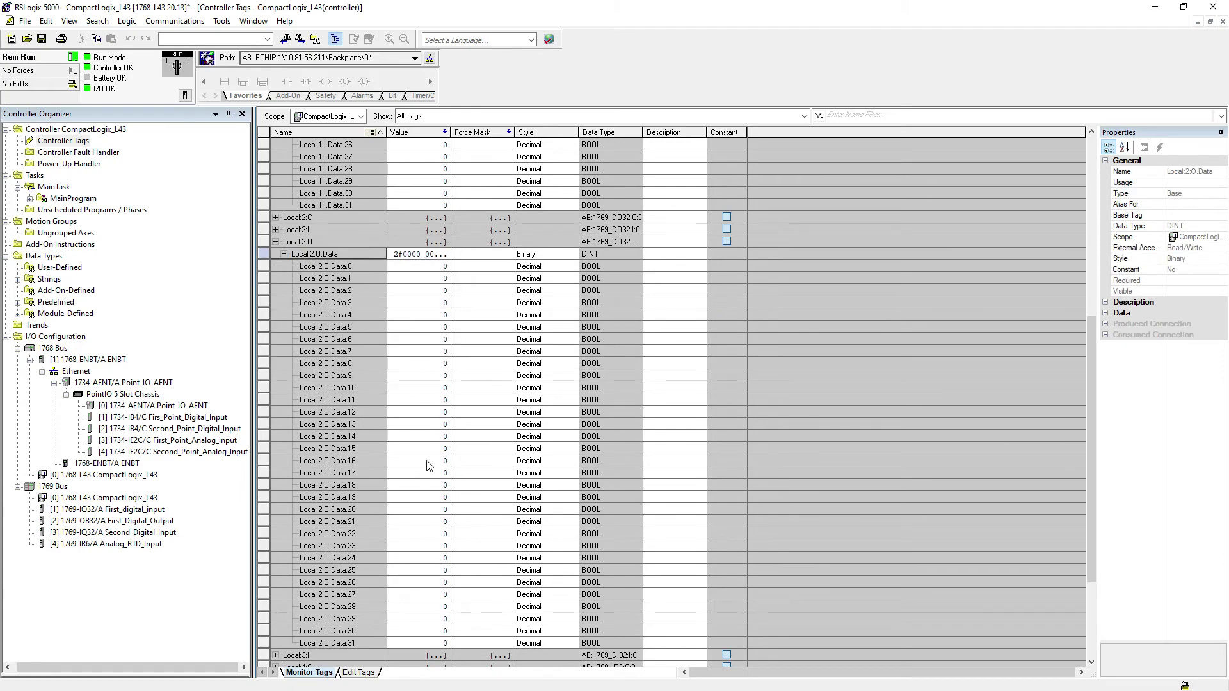
click(432, 267)
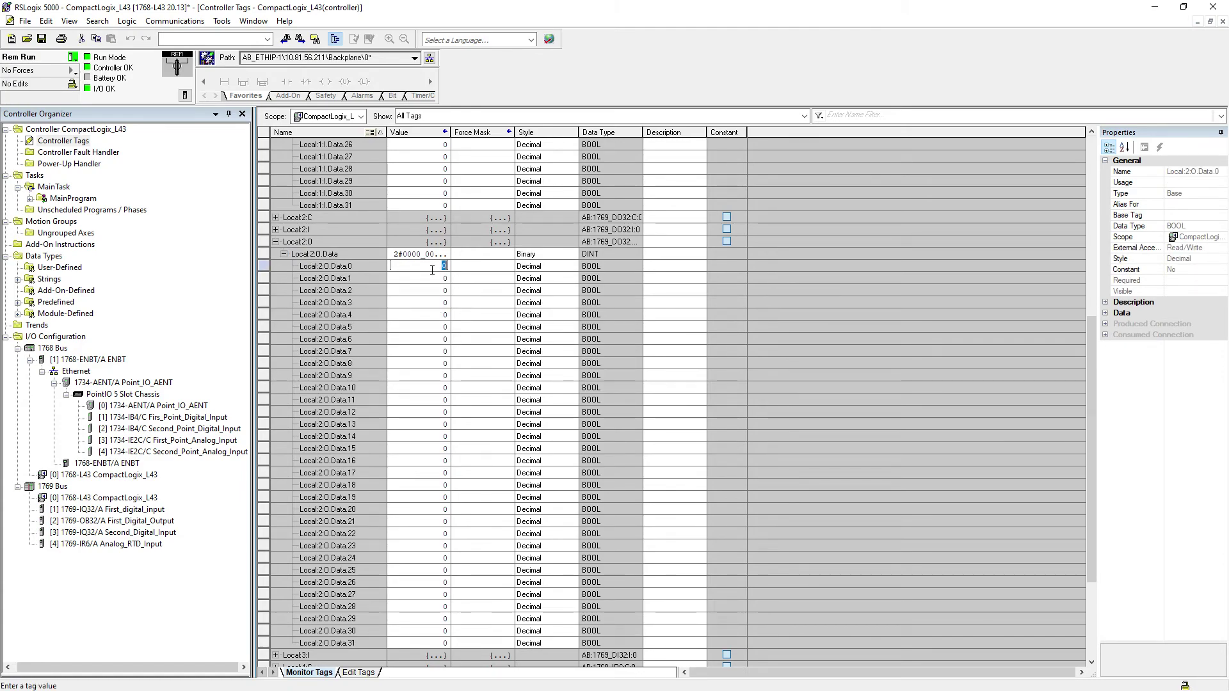
text(1)
key(Return)
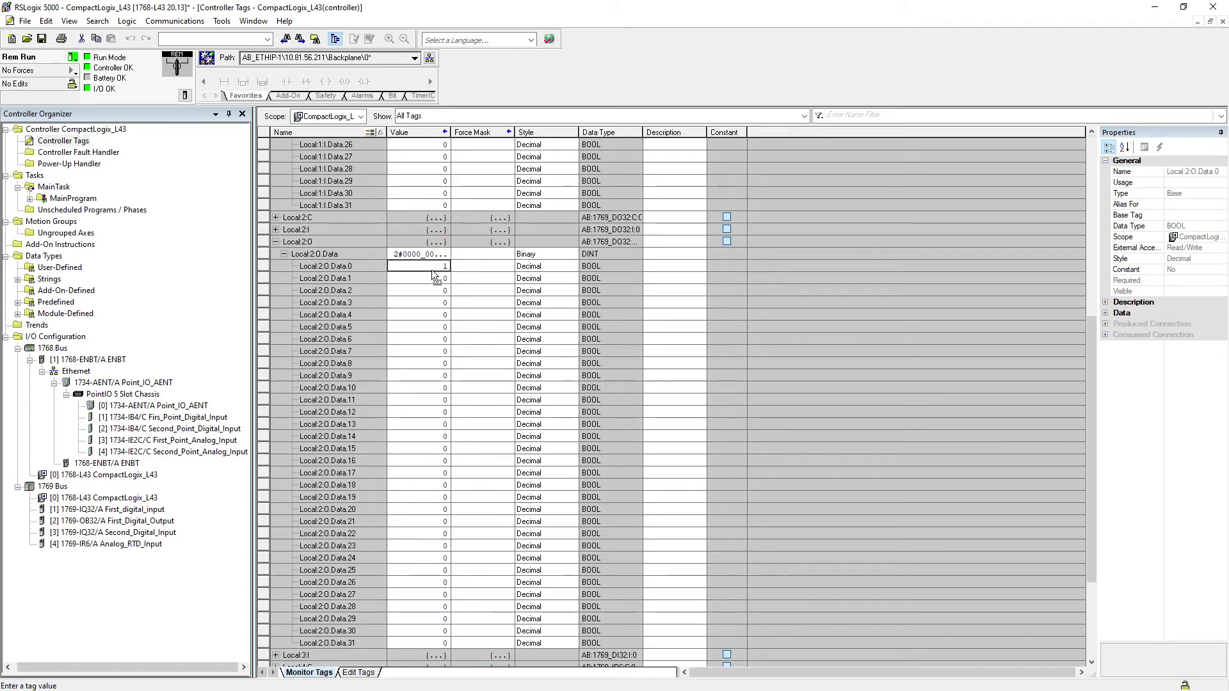
Step: Examine the live bit values of the Local:1:I.Data input tag, including Local:1:I.Data.1 and Local:1:I.Data.3
scroll(495, 322, up, 6)
scroll(495, 322, up, 3)
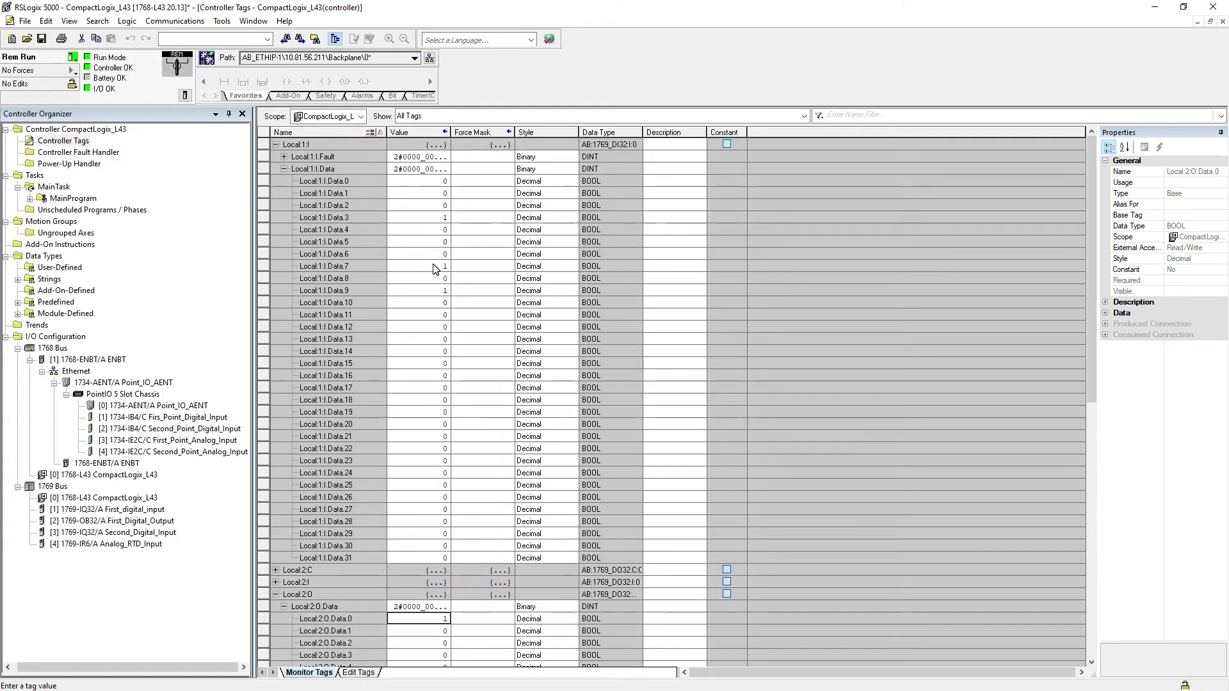
click(450, 218)
click(448, 199)
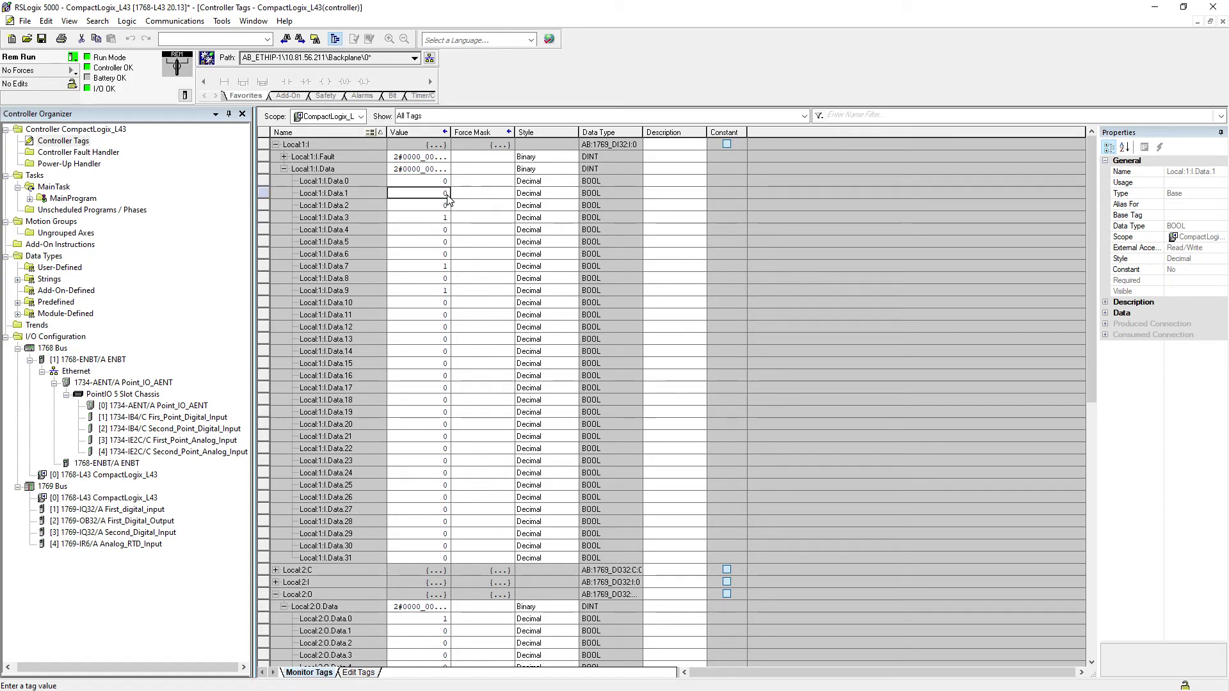
click(306, 193)
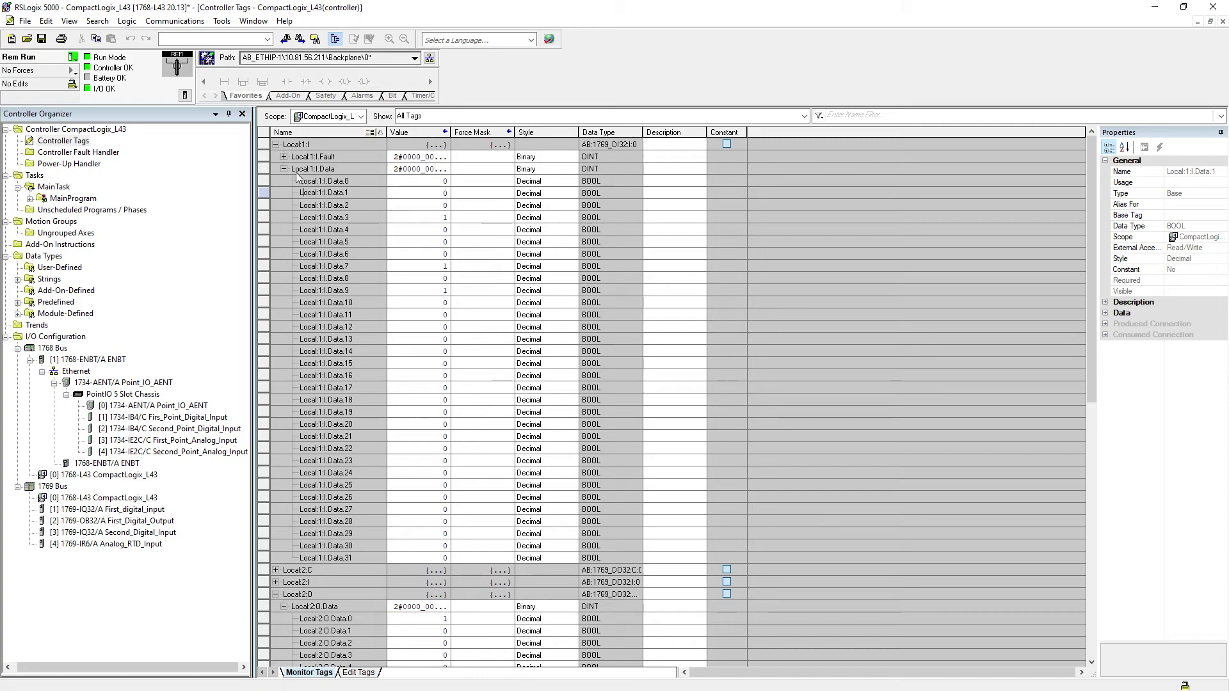
Step: Collapse the Local:1:I.Data and Local:2:O tags in the controller tag list
click(283, 169)
click(276, 204)
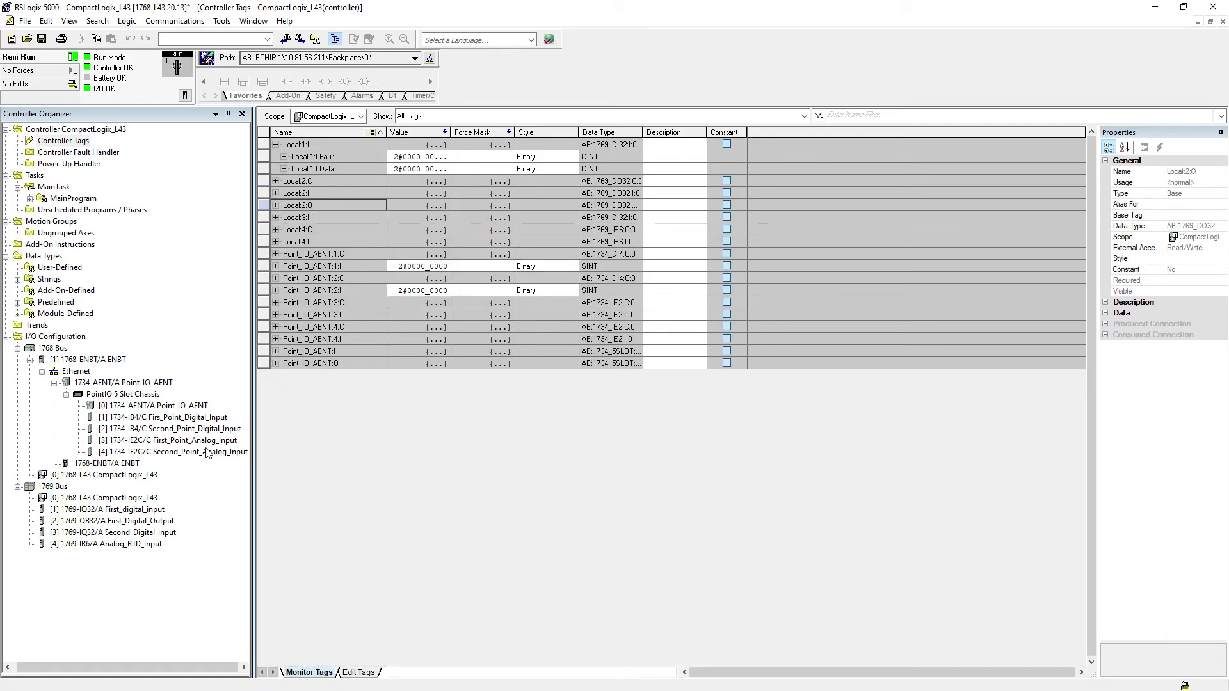
Step: Review the connection and channel configuration settings of the 1769-IR6 Analog_RTD_Input module, and close its properties without changes
click(123, 545)
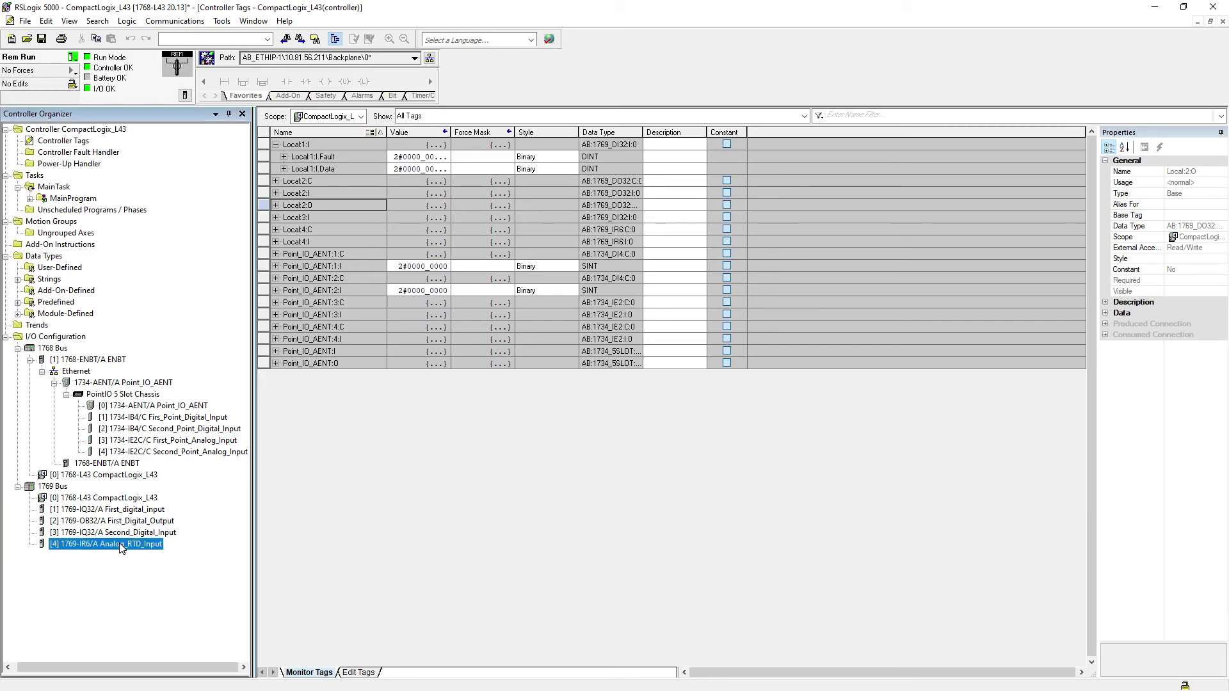
right_click(123, 545)
click(149, 514)
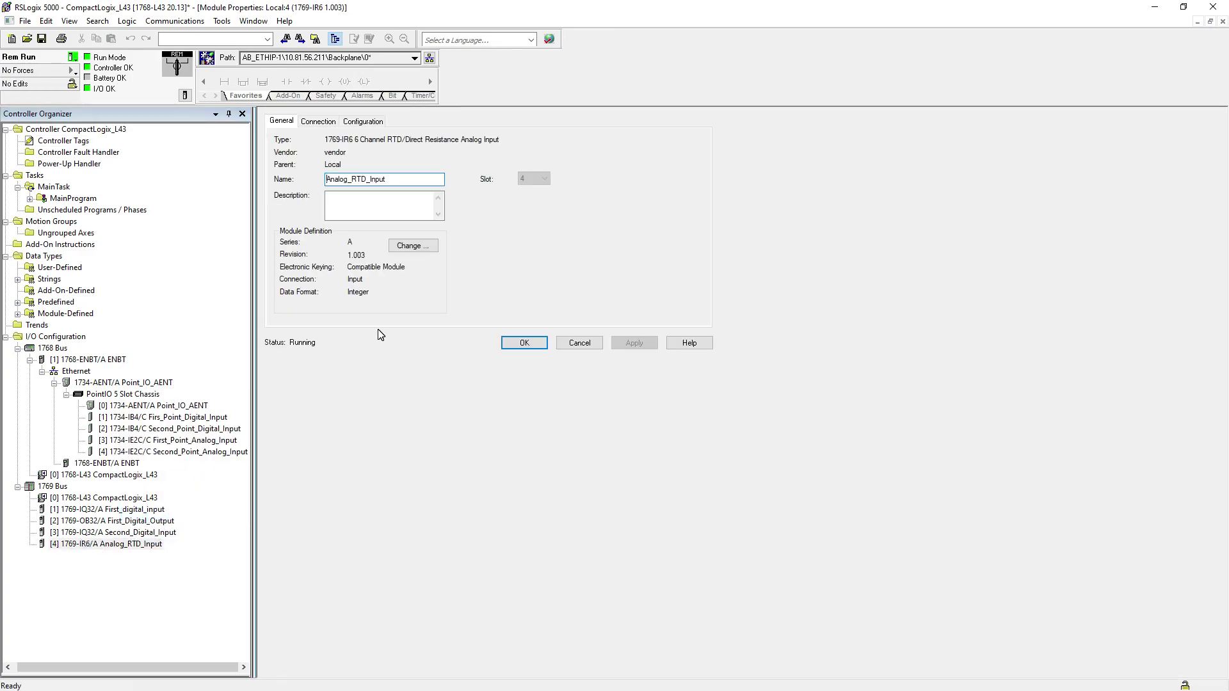
click(323, 122)
click(355, 123)
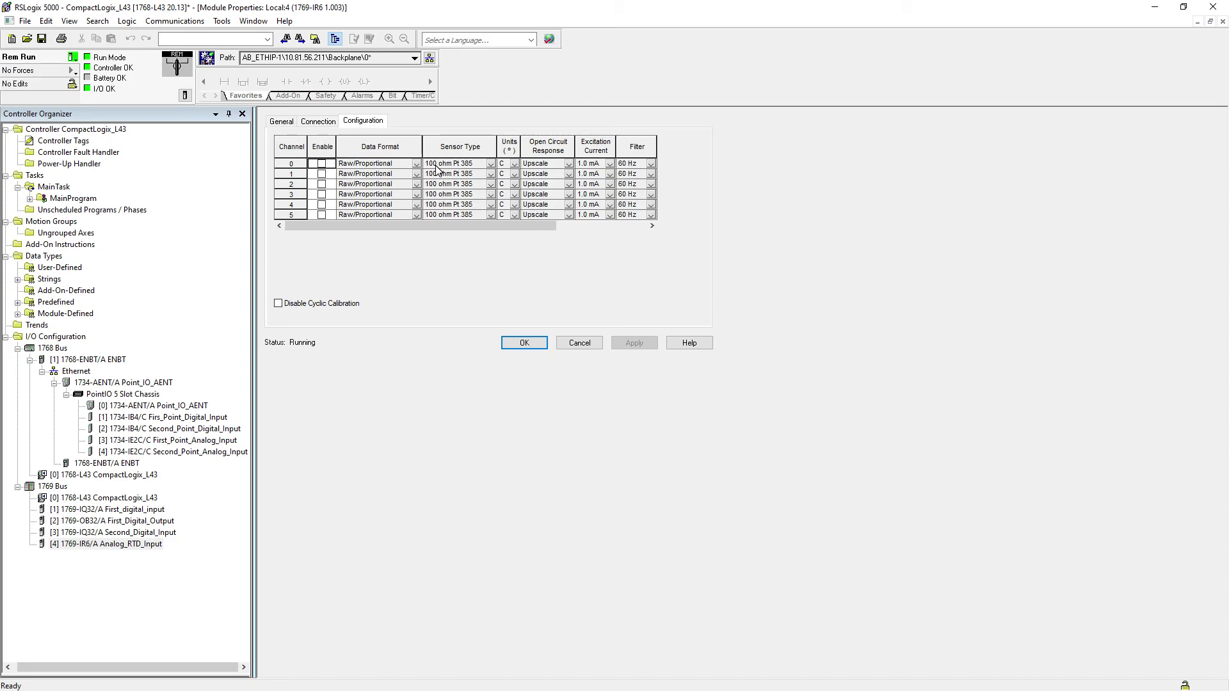
click(567, 344)
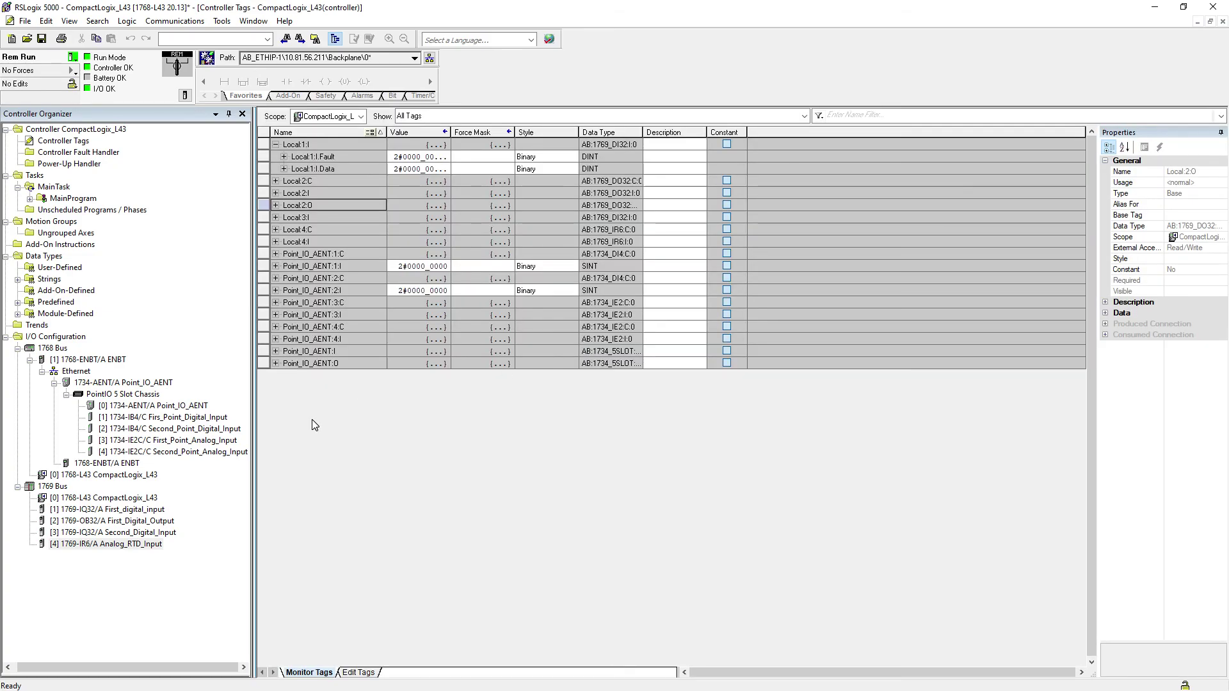
Step: Open the properties of the 1734-IE2C First_Point_Analog_Input module and examine its channel configuration, alarm and calibration settings
click(194, 442)
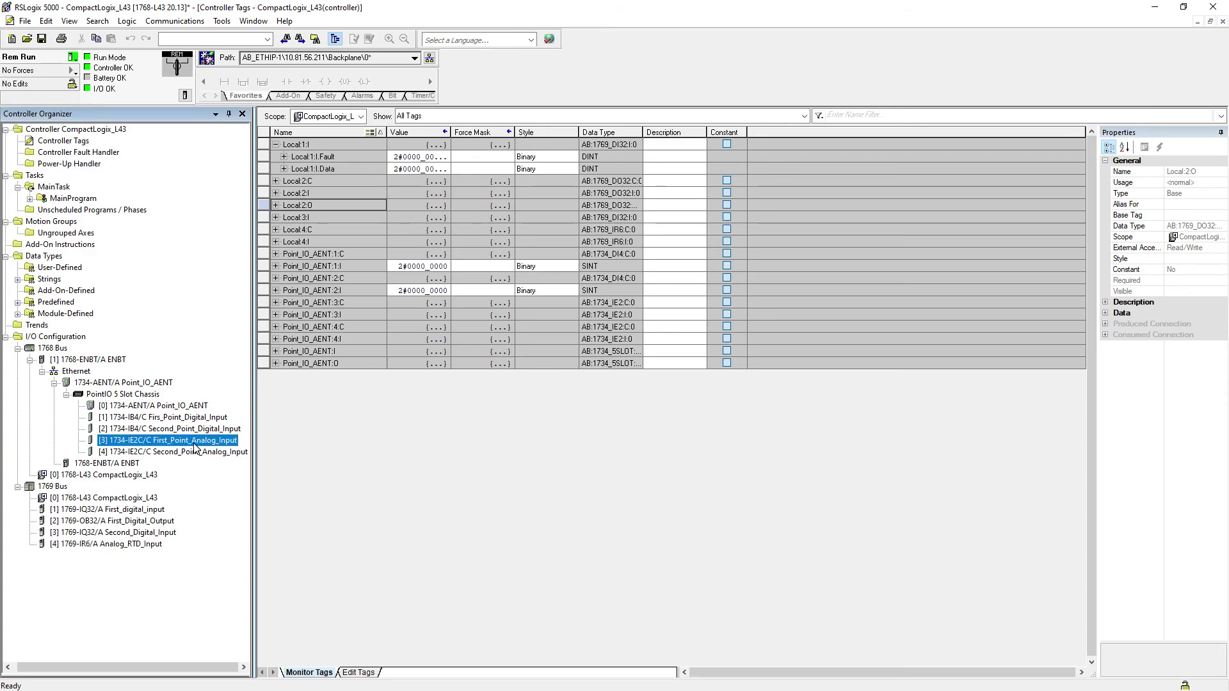
right_click(194, 442)
click(237, 564)
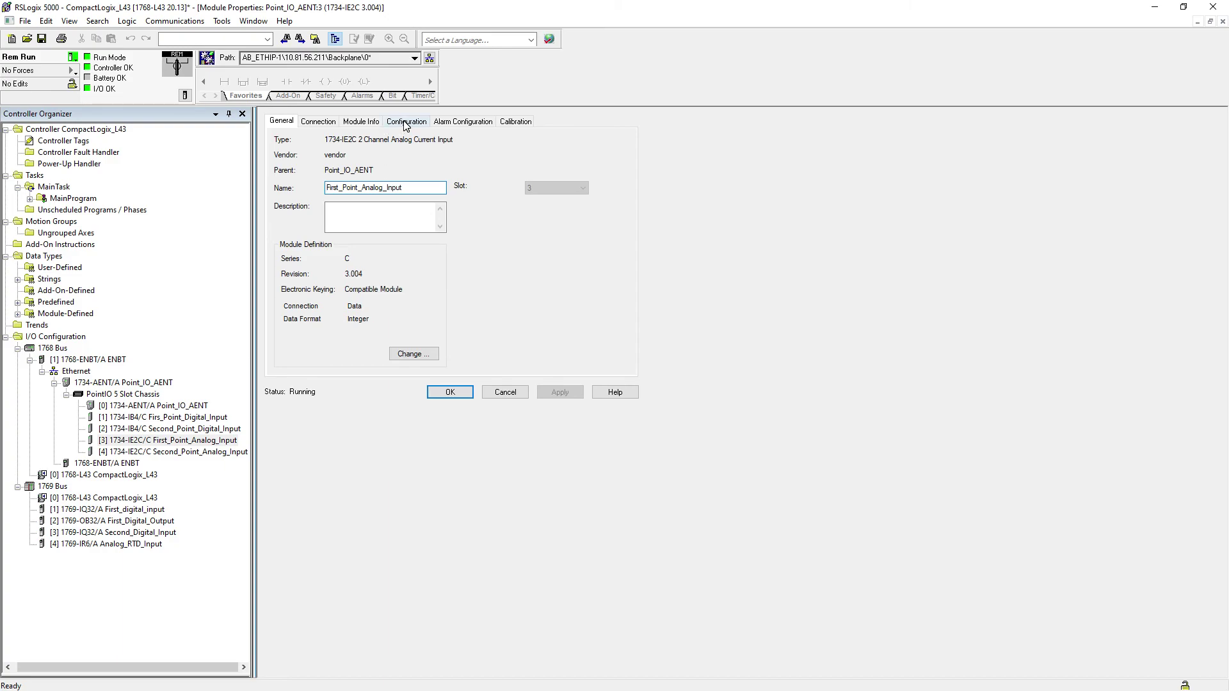
click(406, 123)
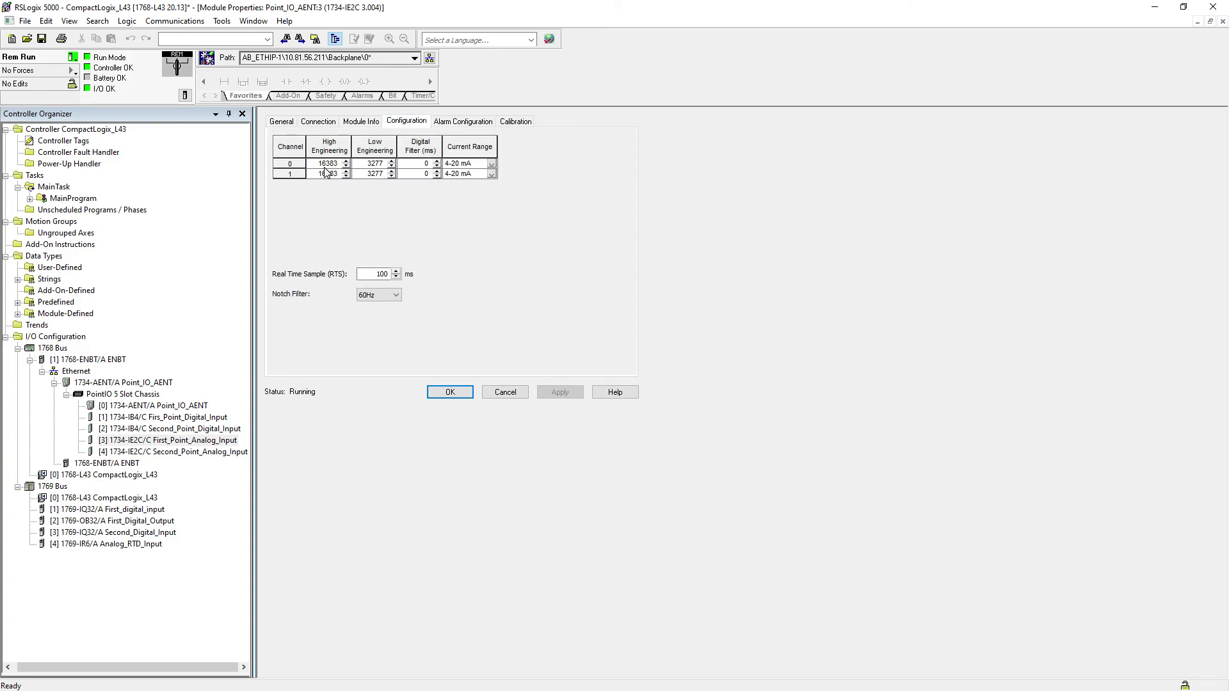
click(446, 122)
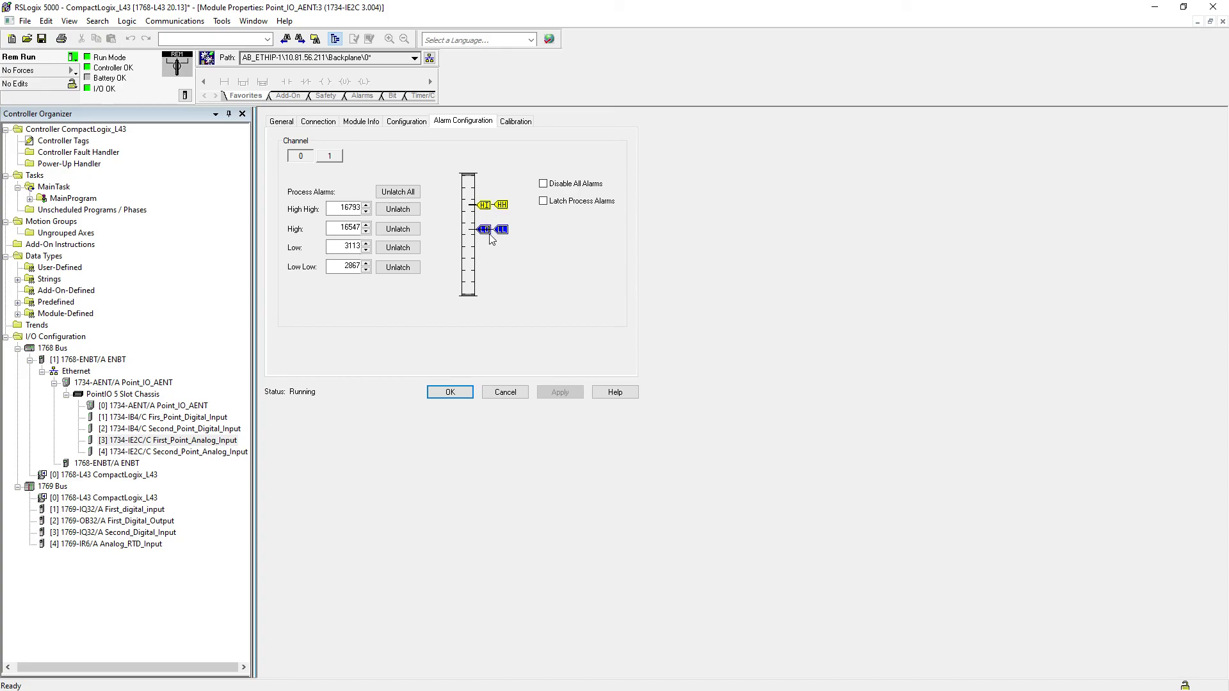
click(508, 123)
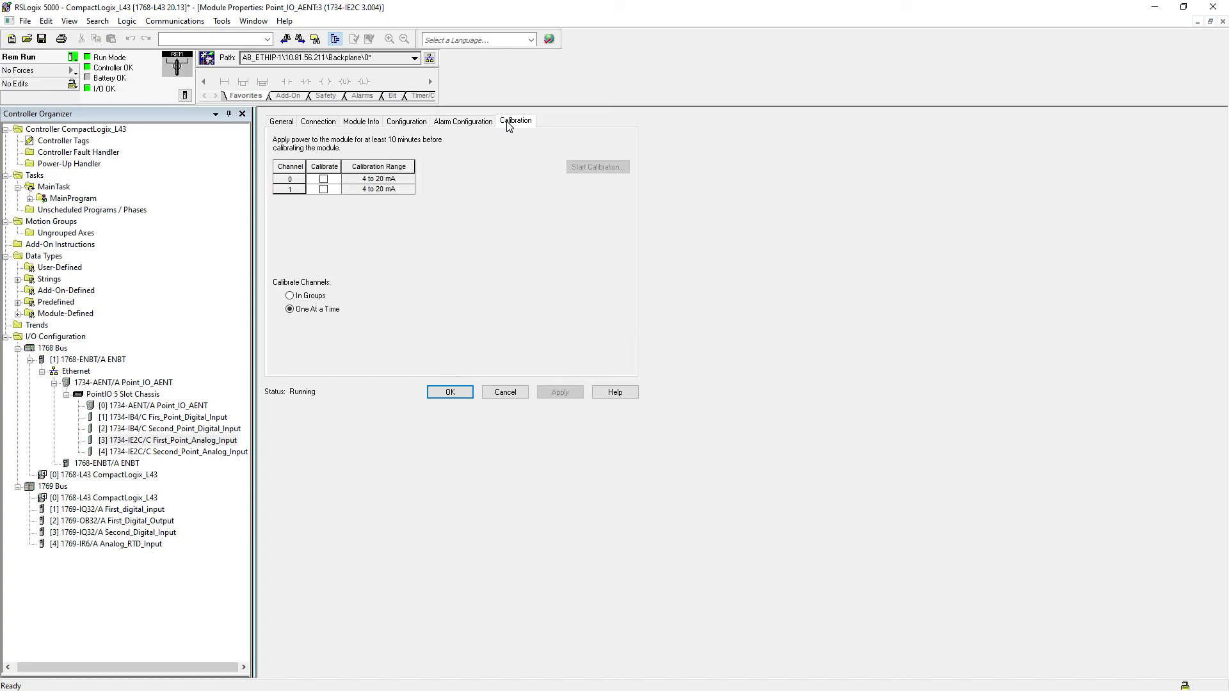
Step: Check the First_Point_Analog_Input module's identification and status, connection and general settings, and close its properties
click(361, 121)
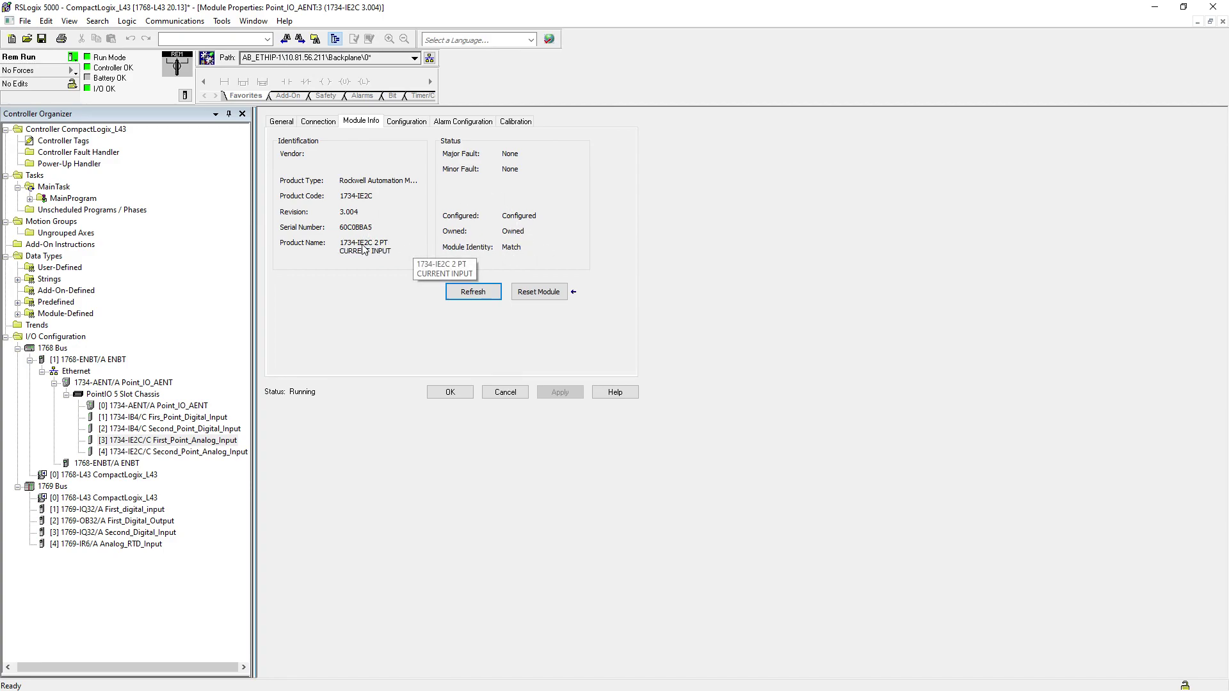
click(327, 126)
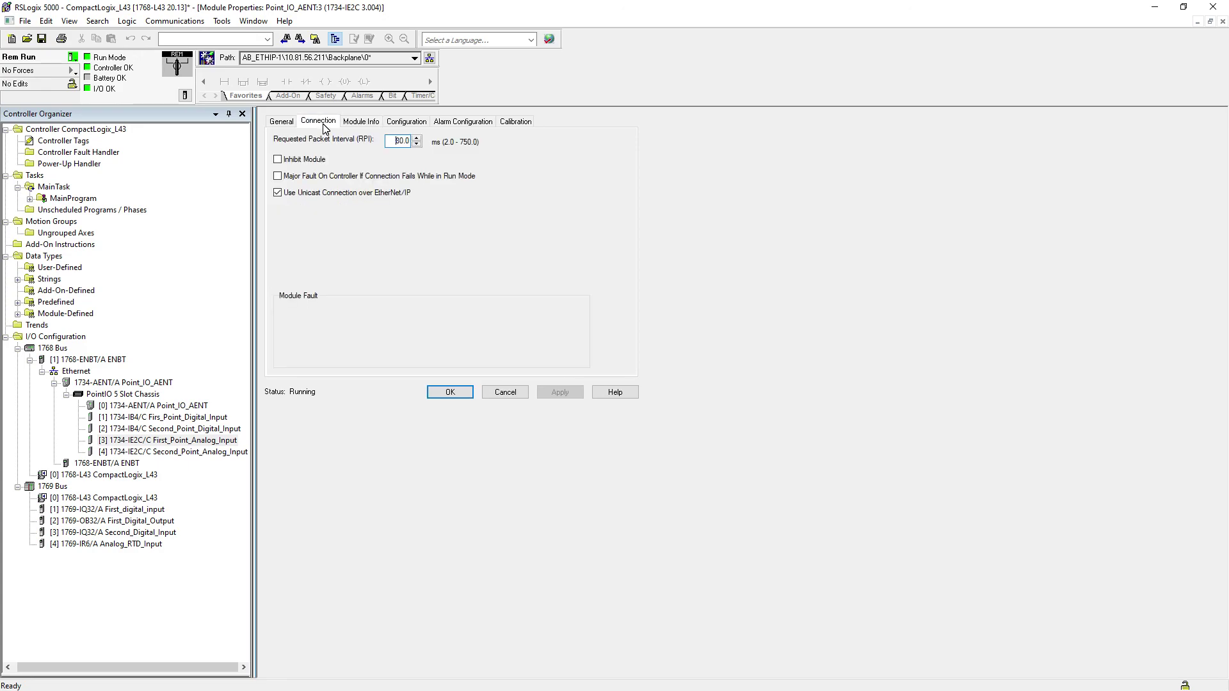
click(288, 125)
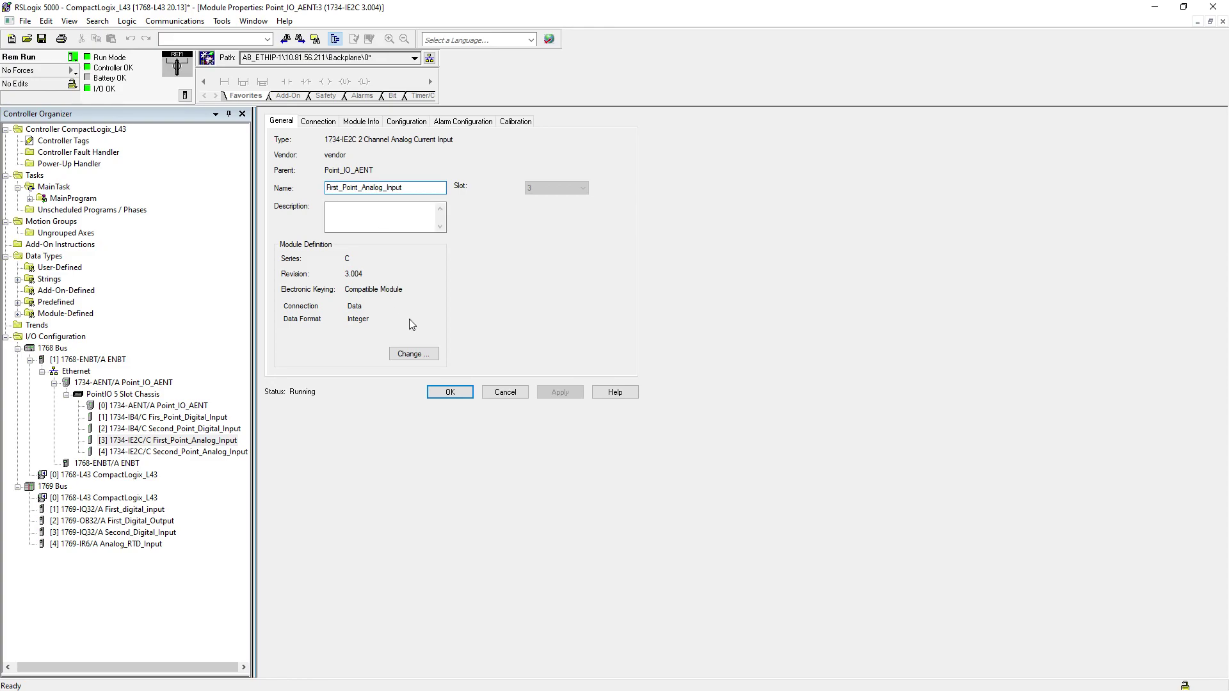
click(450, 392)
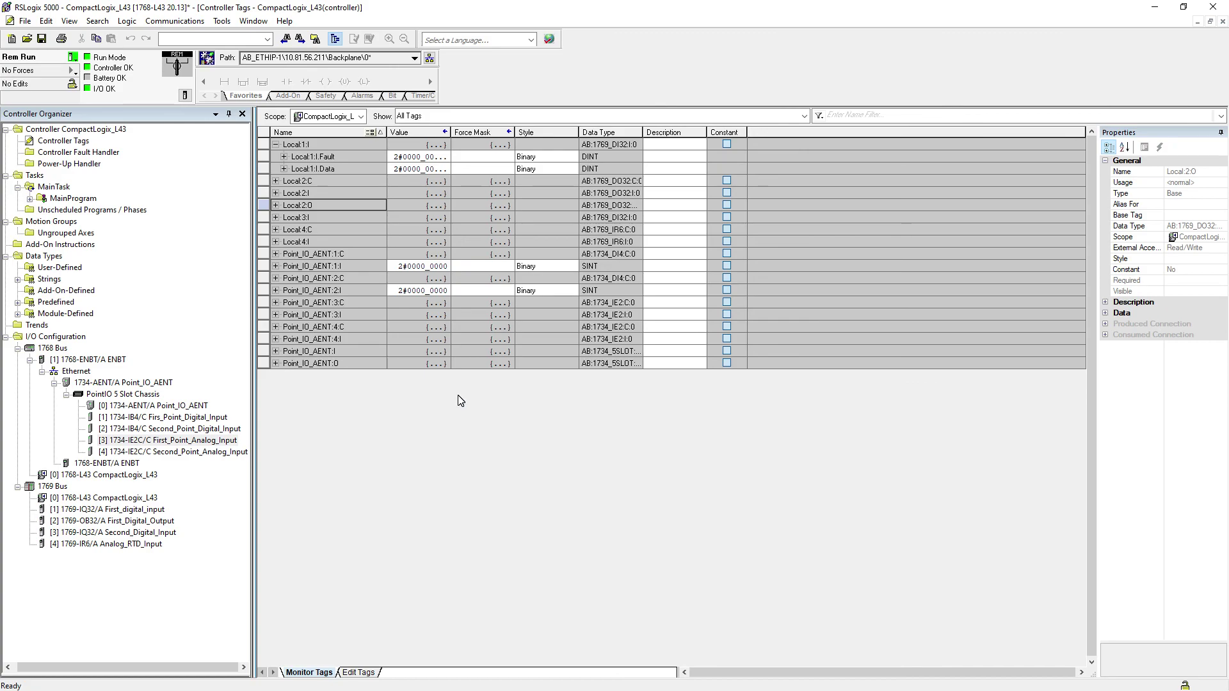